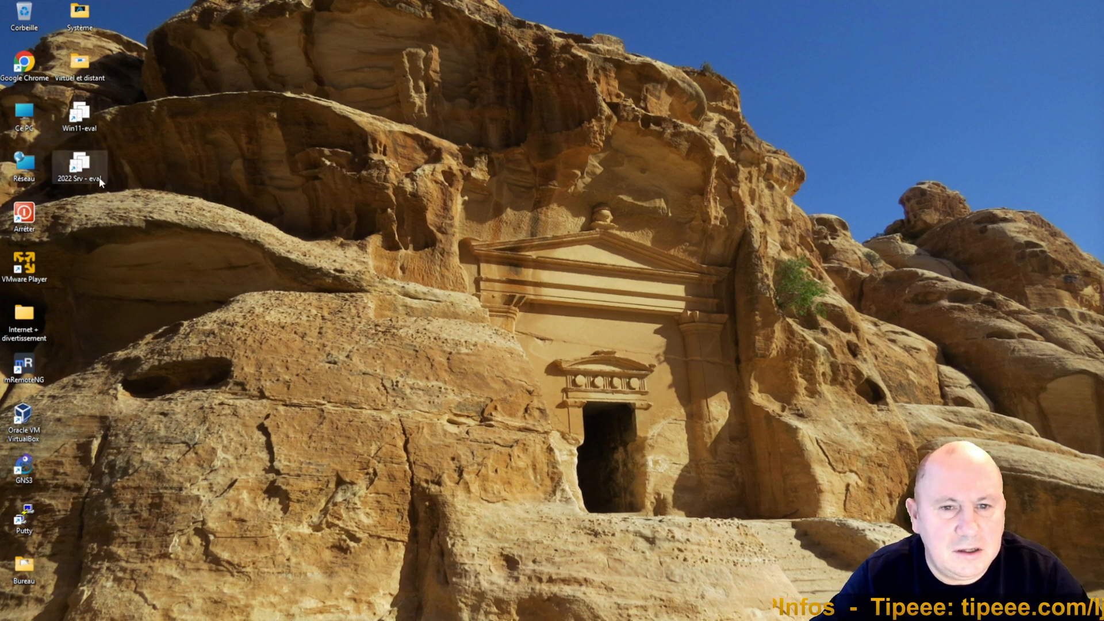
Step: Start the 2022 Srv - eval virtual machine and enlarge and reposition its window on the host desktop
{"action": "left_click", "coordinate": [87, 165]}
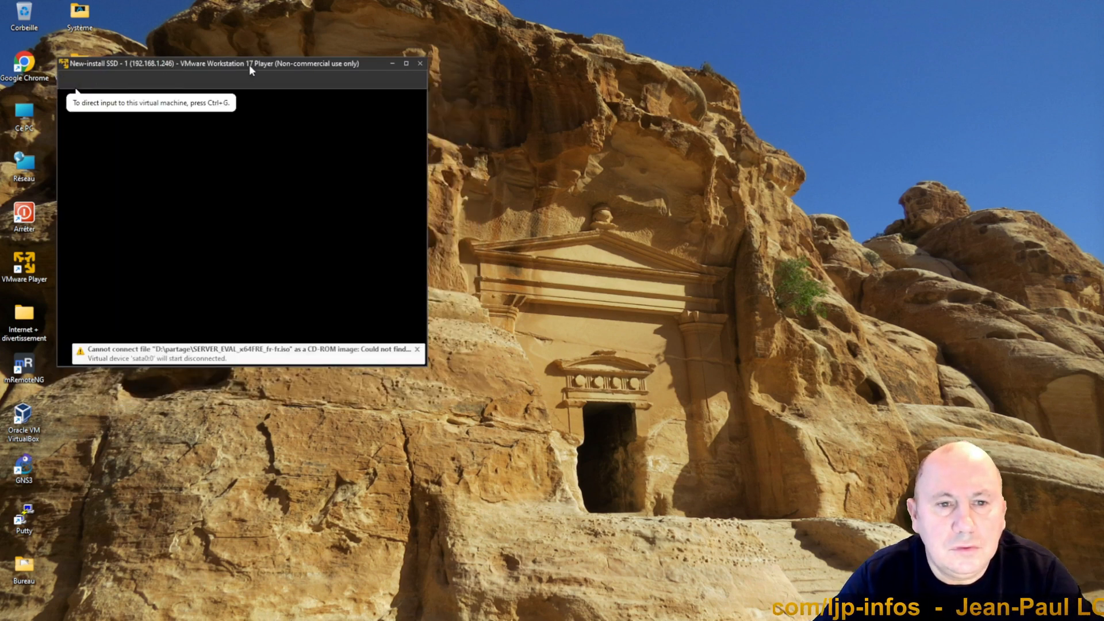
{"action": "left_click_drag", "start_coordinate": [287, 72], "coordinate": [365, 91]}
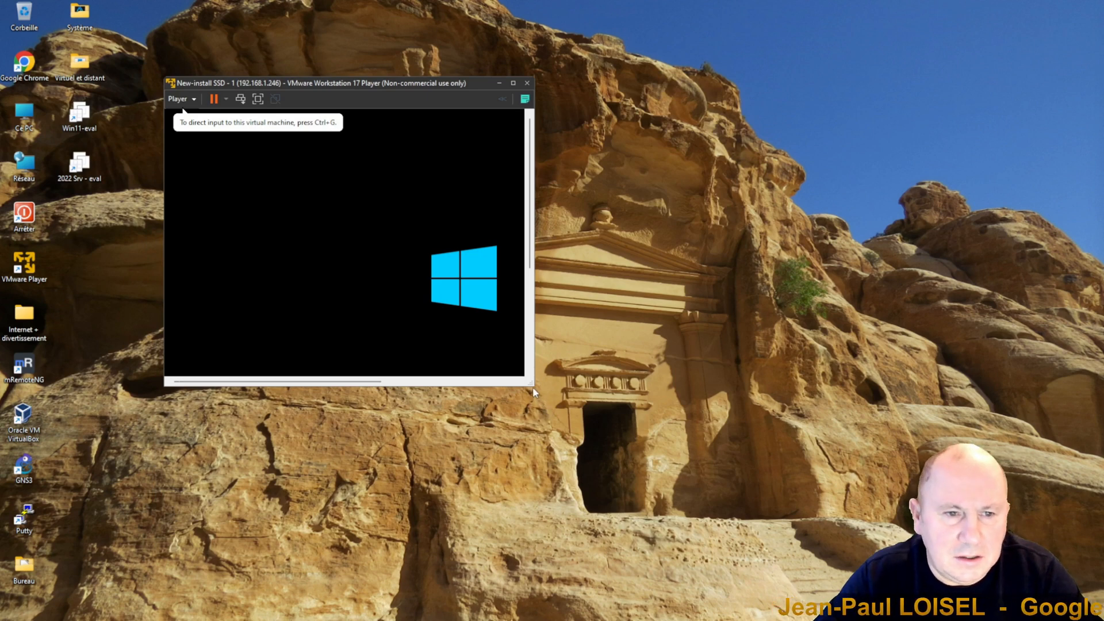
{"action": "left_click_drag", "start_coordinate": [530, 383], "coordinate": [813, 557]}
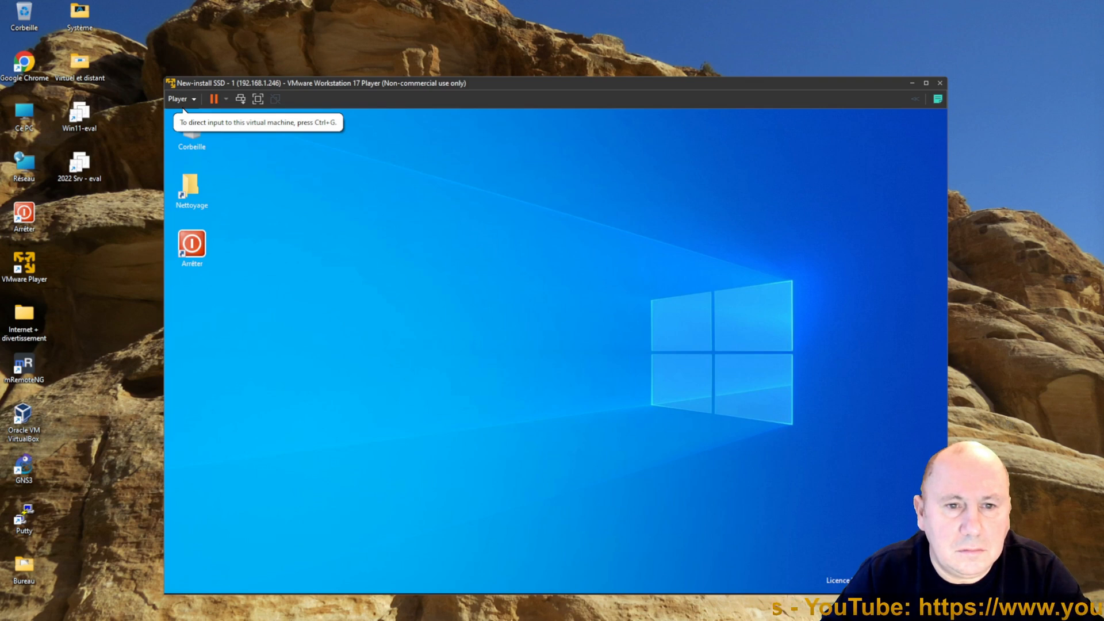
{"action": "left_click", "coordinate": [564, 488]}
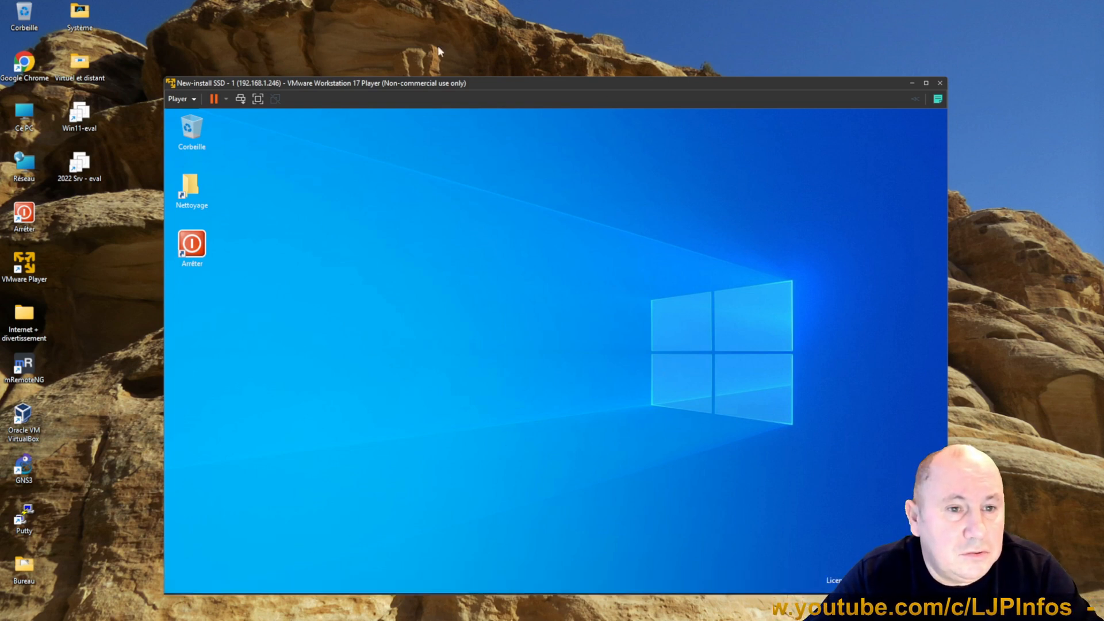
{"action": "left_click_drag", "start_coordinate": [379, 84], "coordinate": [356, 58]}
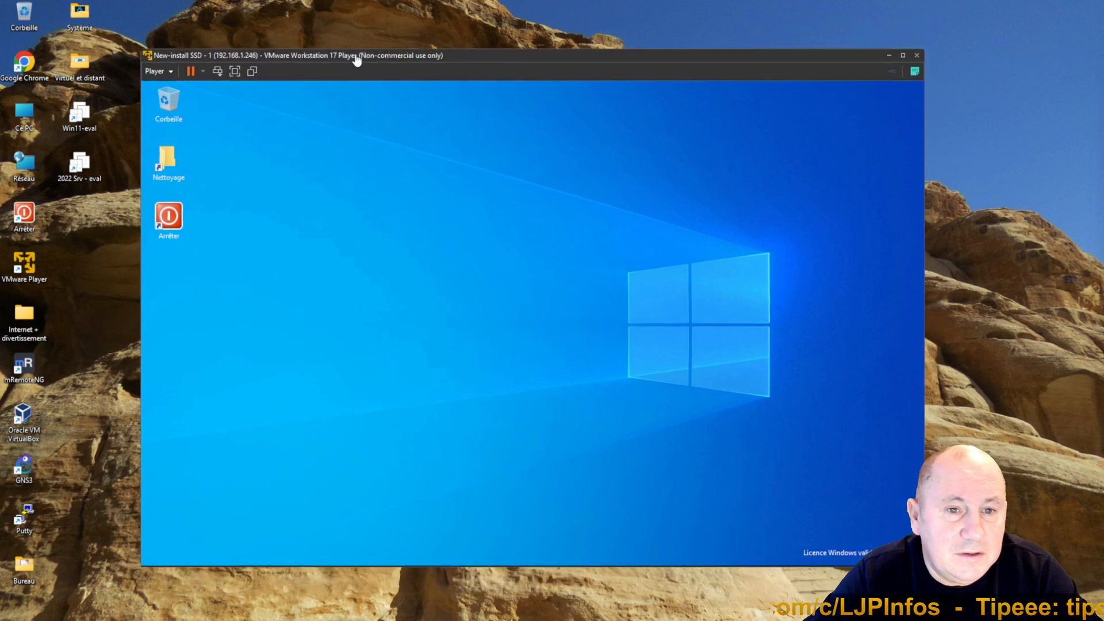
Step: Open the server's System About page, review the device and Windows specifications, and close it
{"action": "right_click", "coordinate": [153, 560]}
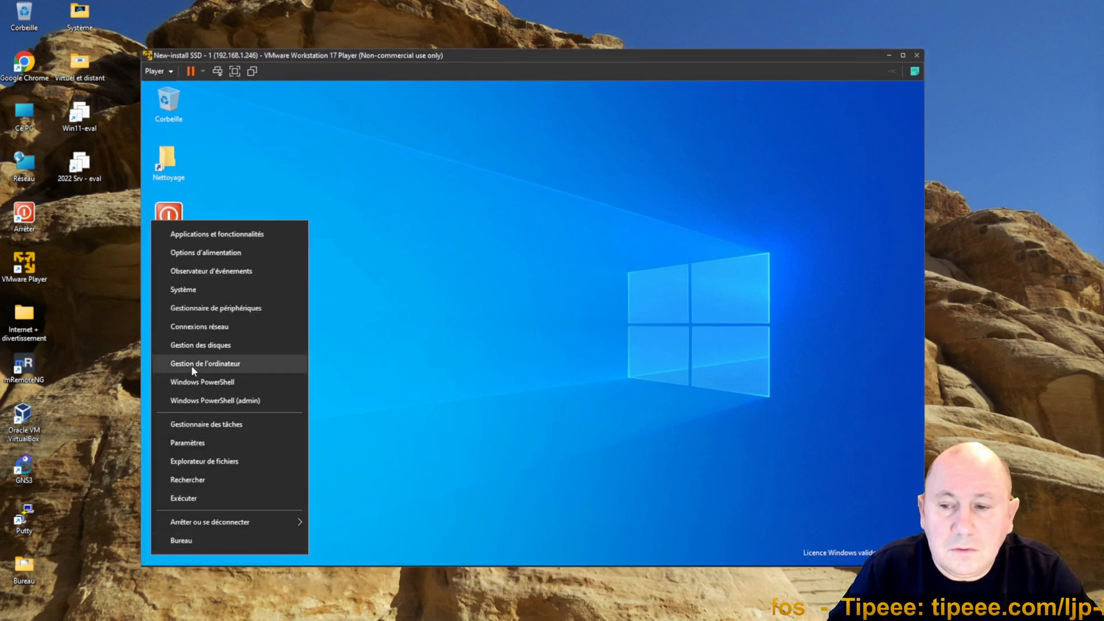
{"action": "left_click", "coordinate": [184, 290]}
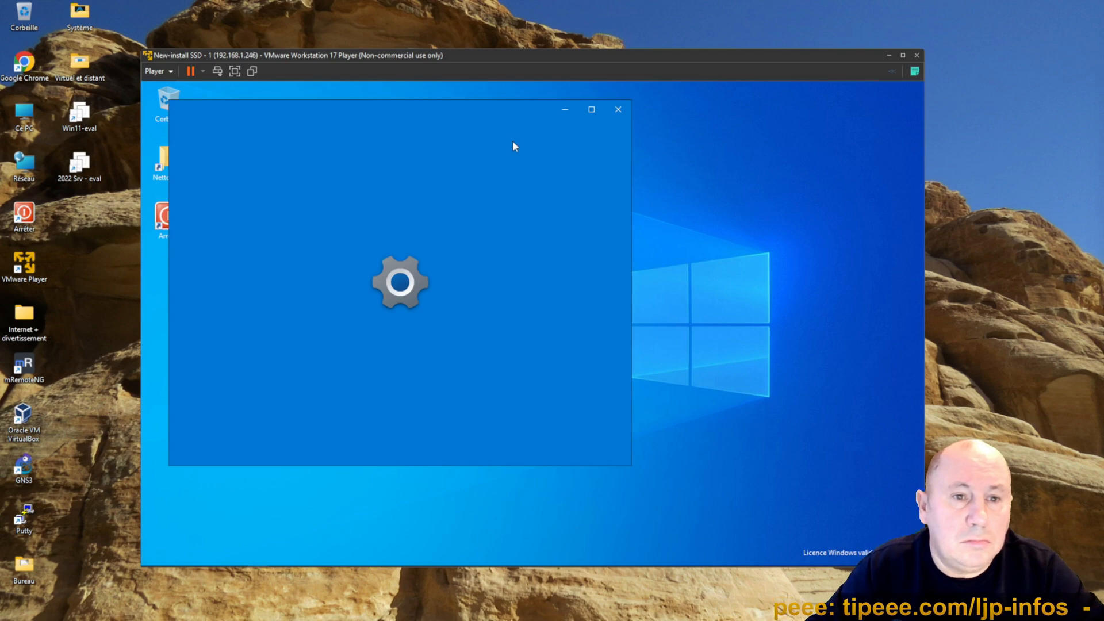
{"action": "left_click_drag", "start_coordinate": [476, 121], "coordinate": [545, 130]}
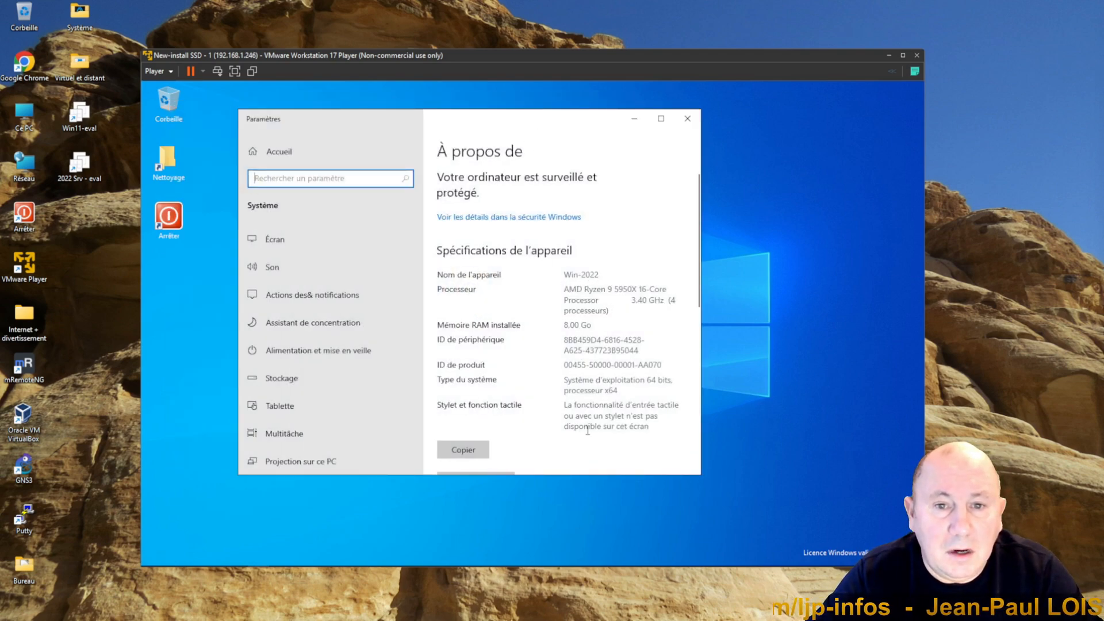
{"action": "scroll", "coordinate": [596, 384], "scroll_direction": "down", "scroll_amount": 5}
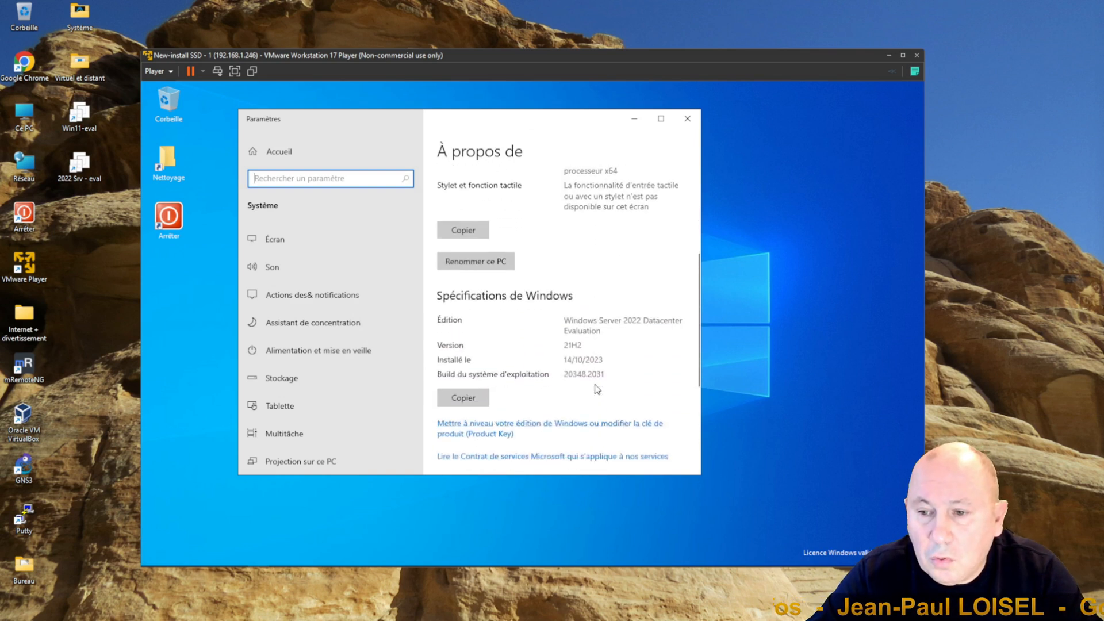
{"action": "scroll", "coordinate": [597, 389], "scroll_direction": "up", "scroll_amount": 3}
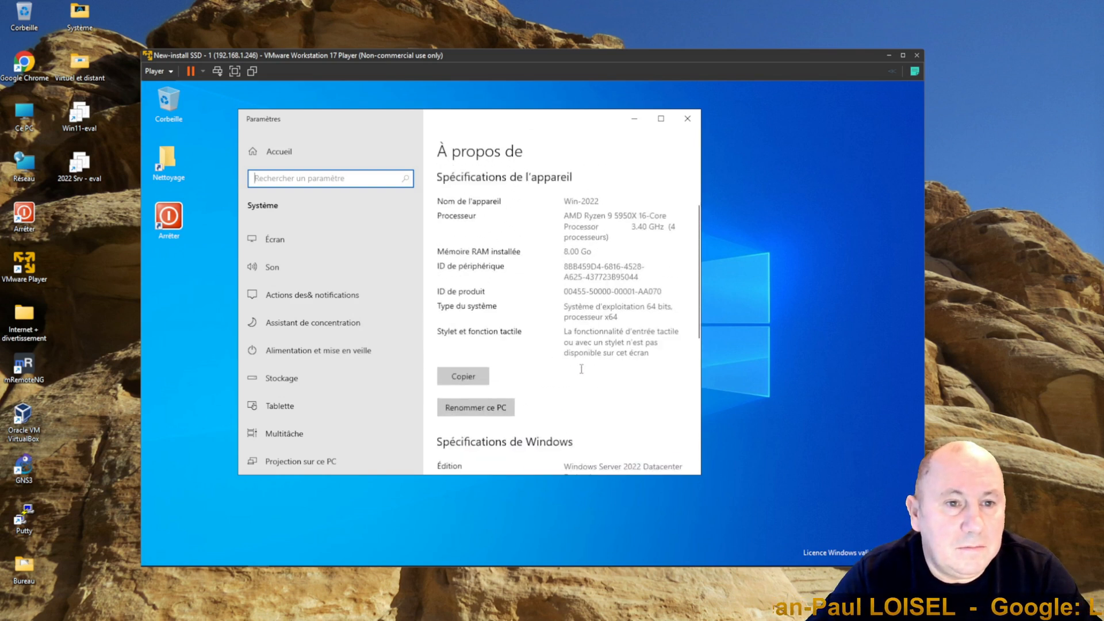
{"action": "left_click", "coordinate": [688, 119]}
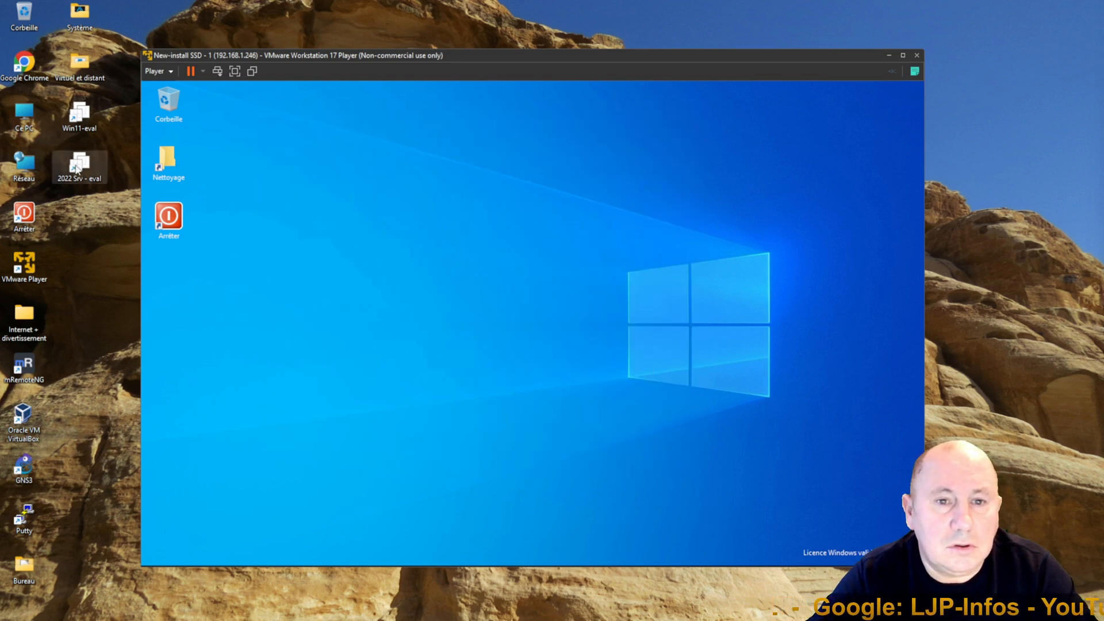
Step: Start the Win11-eval virtual machine and reposition its window beside the server VM
{"action": "left_click", "coordinate": [75, 120]}
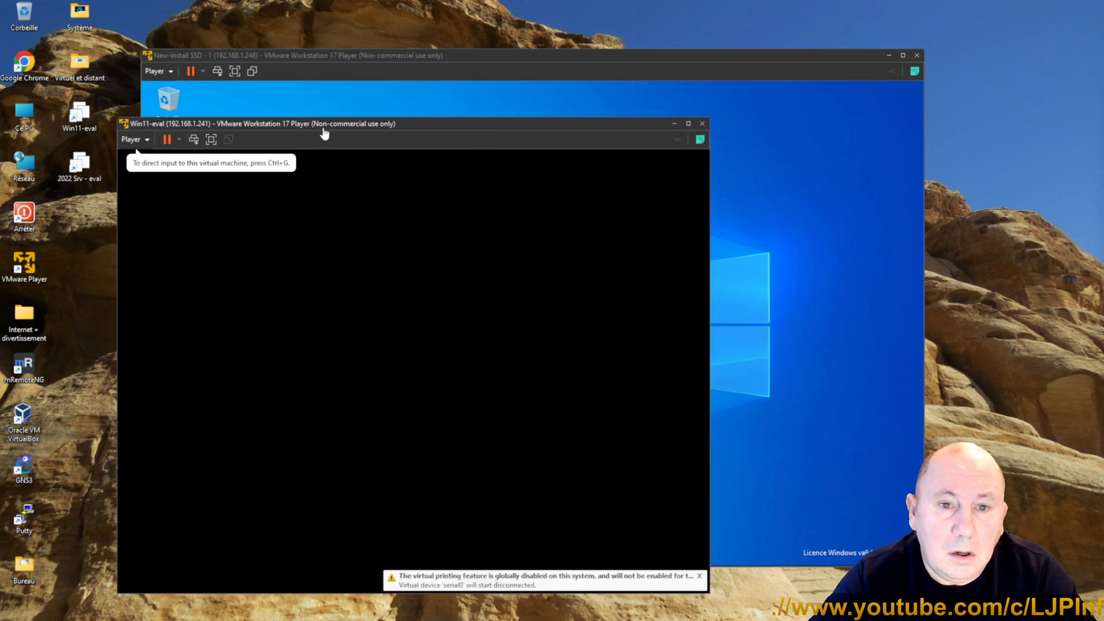
{"action": "left_click_drag", "start_coordinate": [325, 131], "coordinate": [448, 47]}
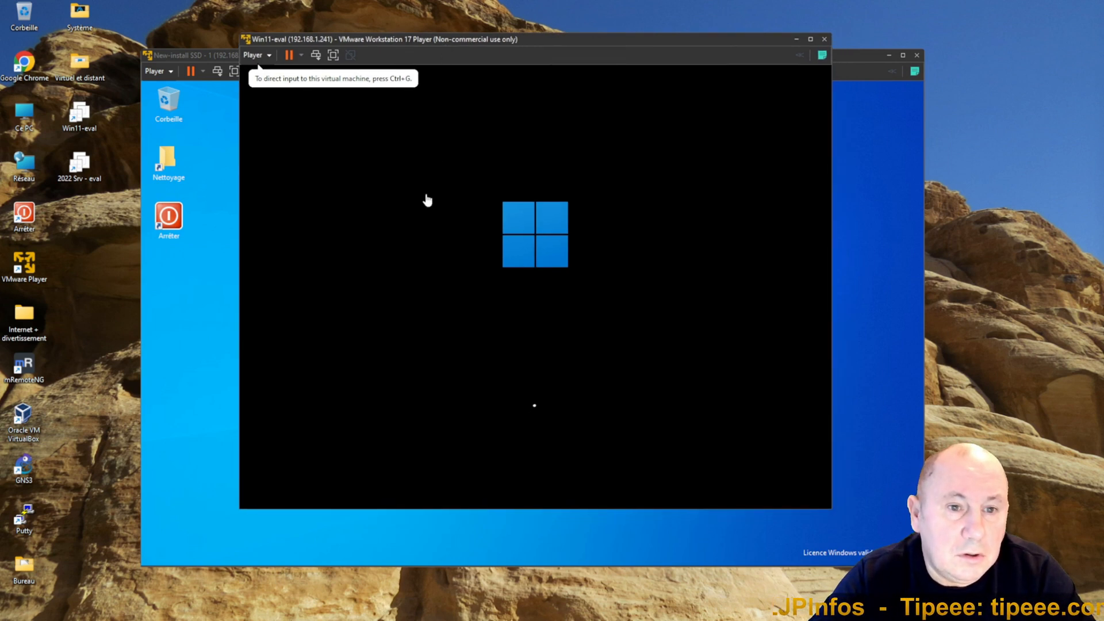
{"action": "left_click", "coordinate": [427, 200]}
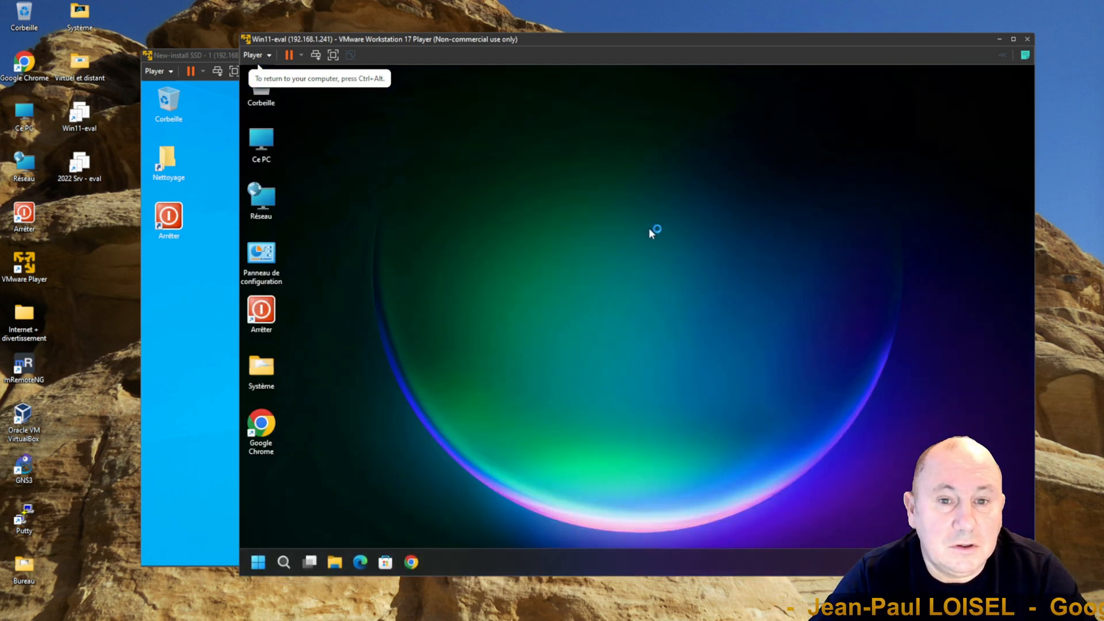
{"action": "left_click_drag", "start_coordinate": [654, 39], "coordinate": [682, 51]}
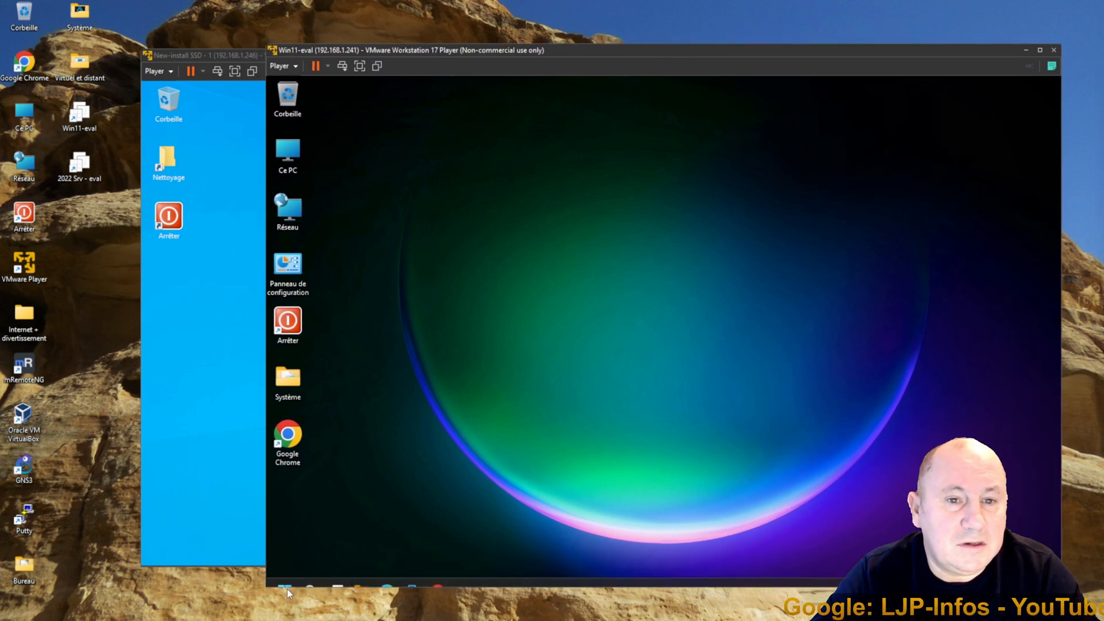
Step: Open the Windows 11 VM's system information page, review the device specifications, and close it
{"action": "right_click", "coordinate": [284, 572]}
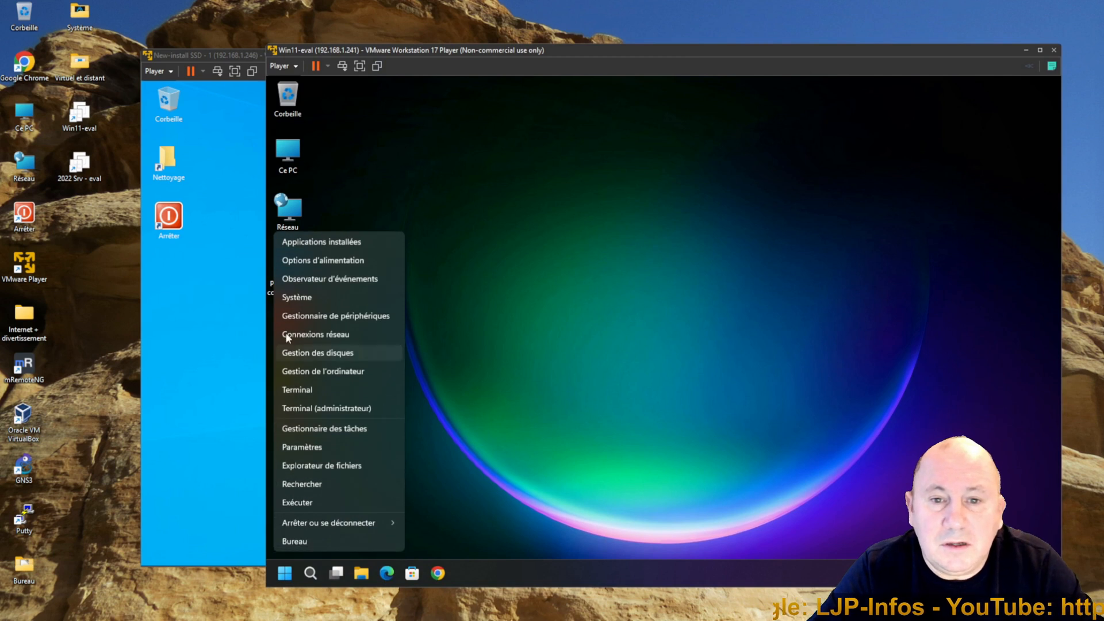
{"action": "left_click", "coordinate": [306, 298]}
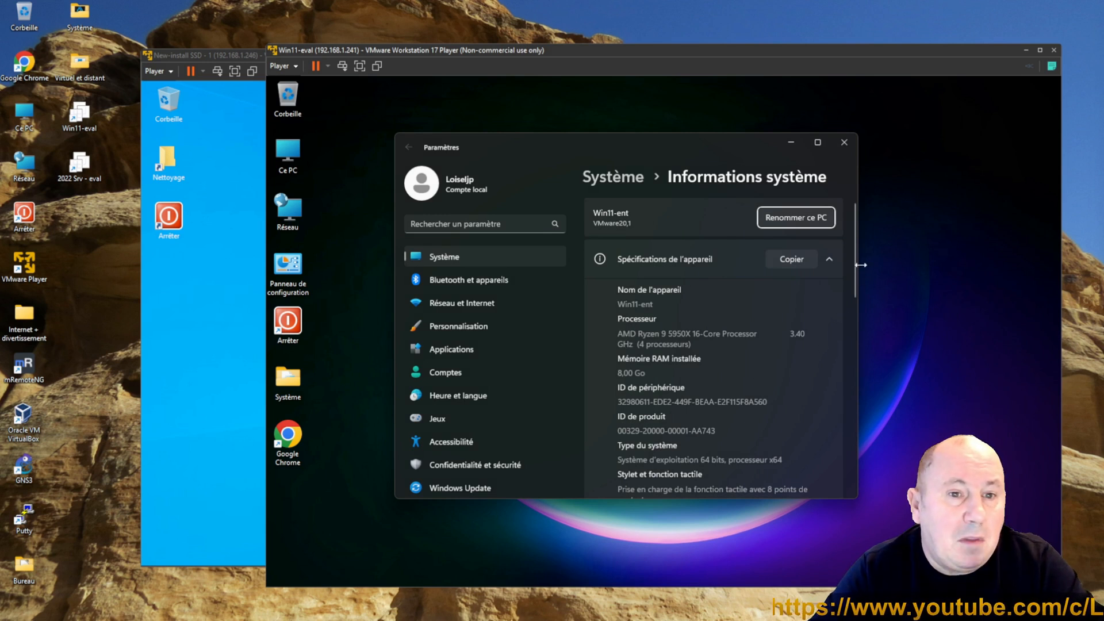
{"action": "left_click_drag", "start_coordinate": [618, 305], "coordinate": [659, 305]}
{"action": "left_click", "coordinate": [694, 296]}
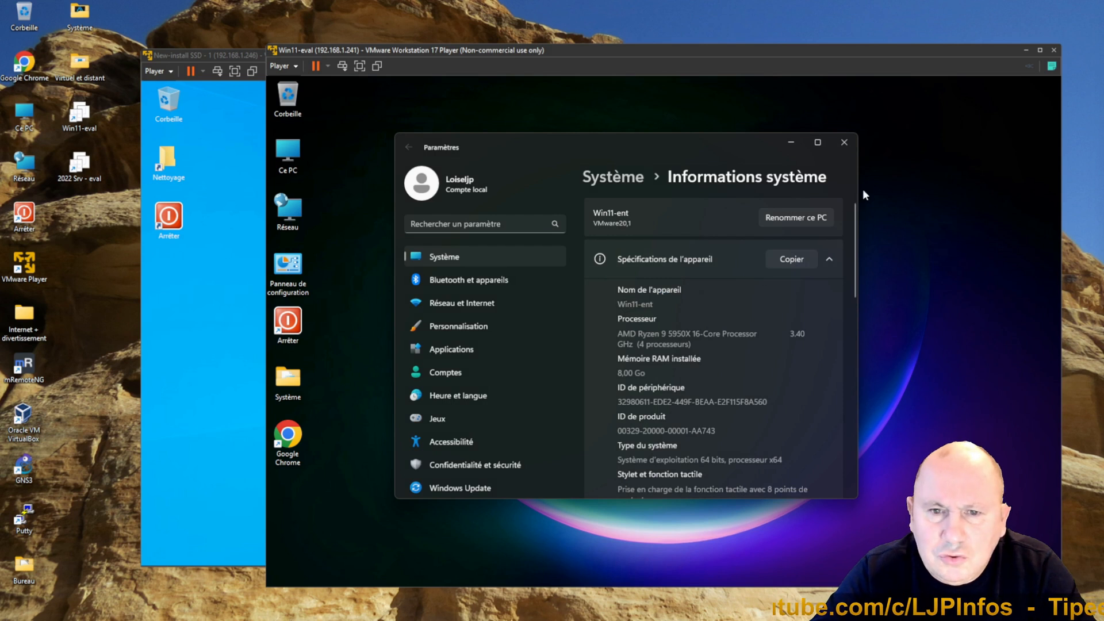
{"action": "left_click", "coordinate": [844, 143]}
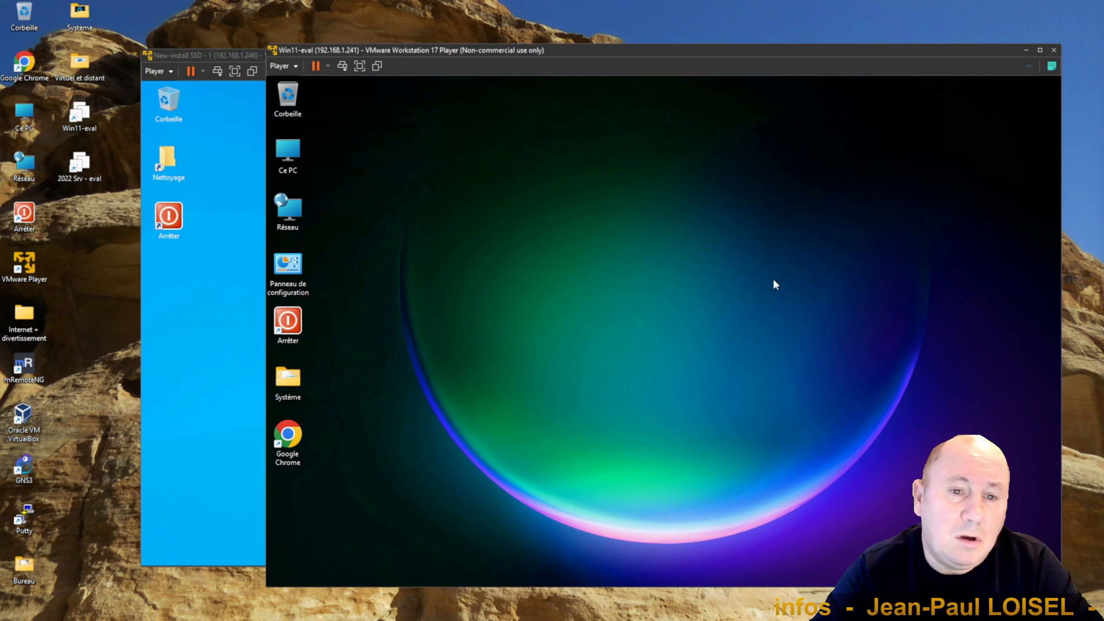
Step: In the server VM, open the Control Panel by searching "panneau" and display it with small icons
{"action": "left_click", "coordinate": [217, 317]}
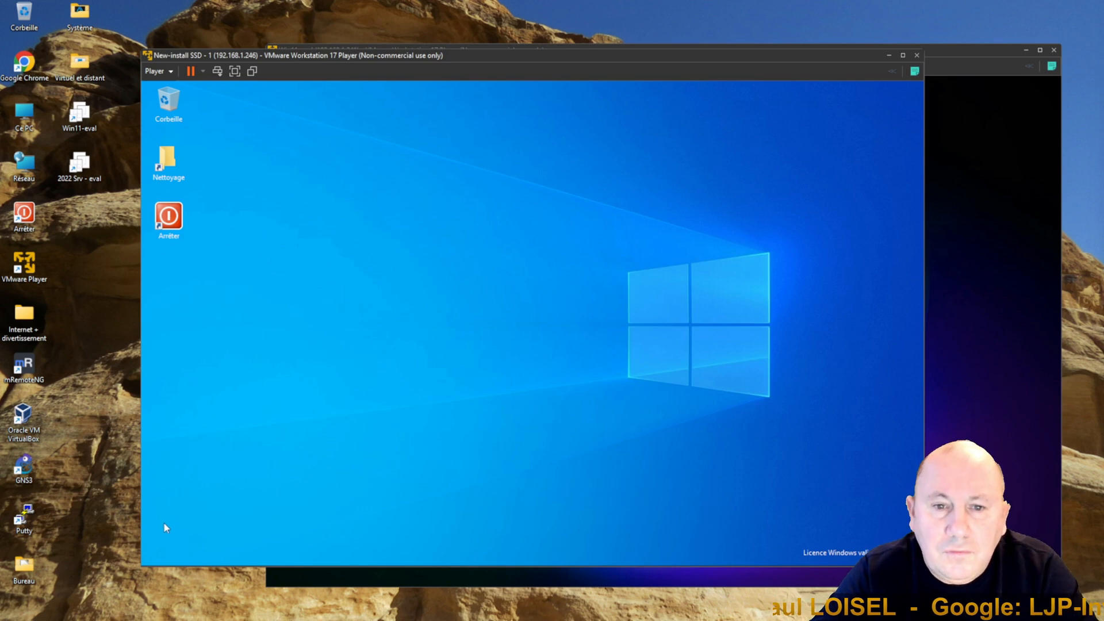
{"action": "left_click", "coordinate": [172, 557]}
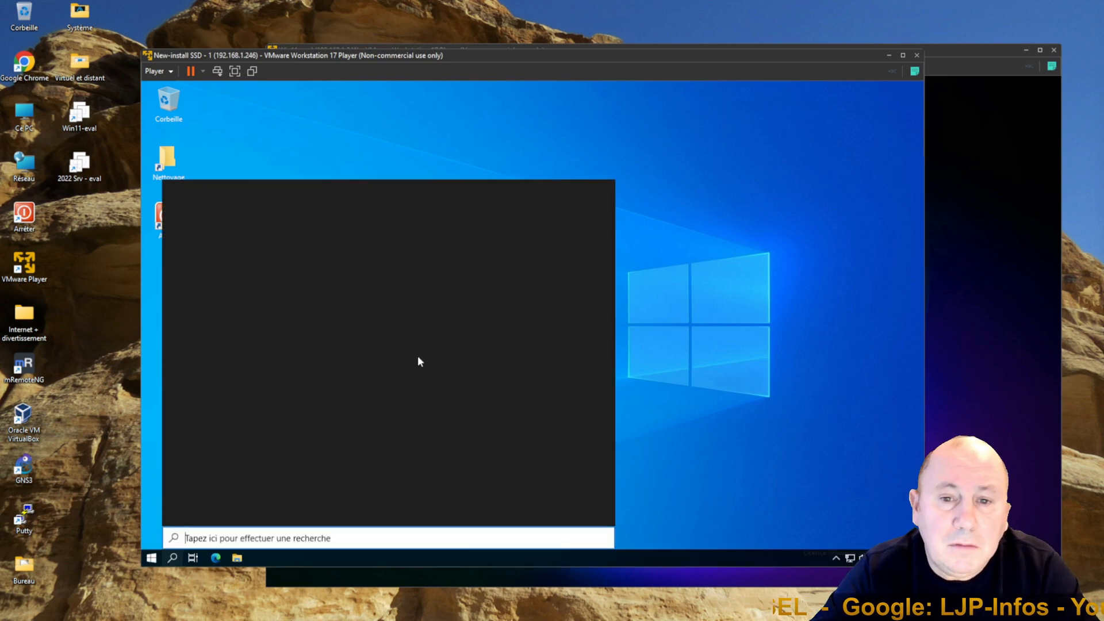
{"action": "type", "text": "panneau"}
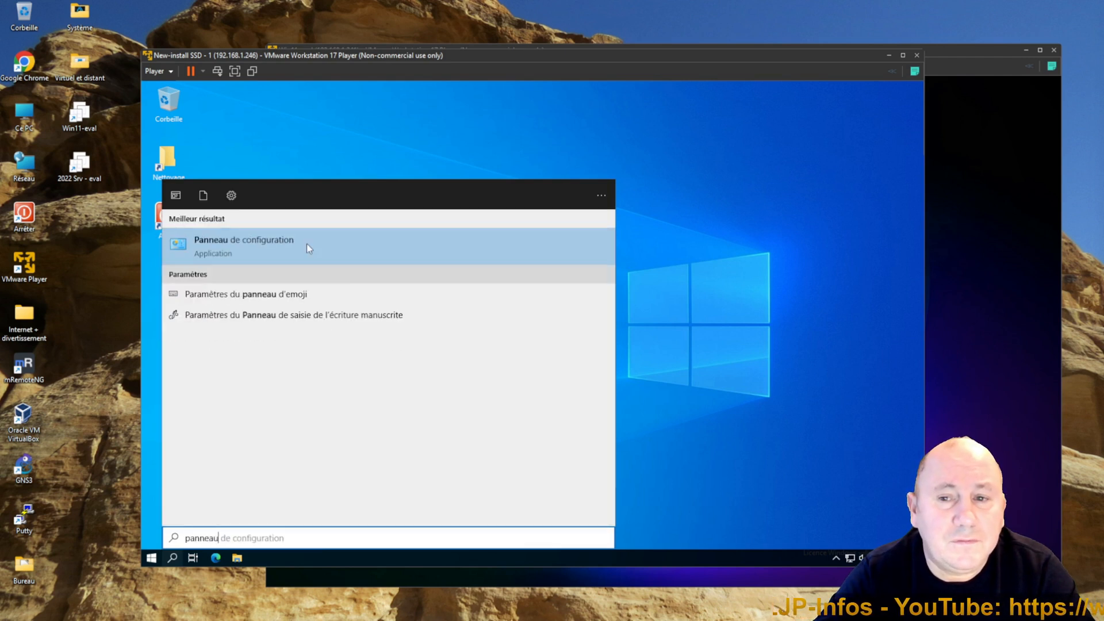
{"action": "left_click", "coordinate": [264, 244]}
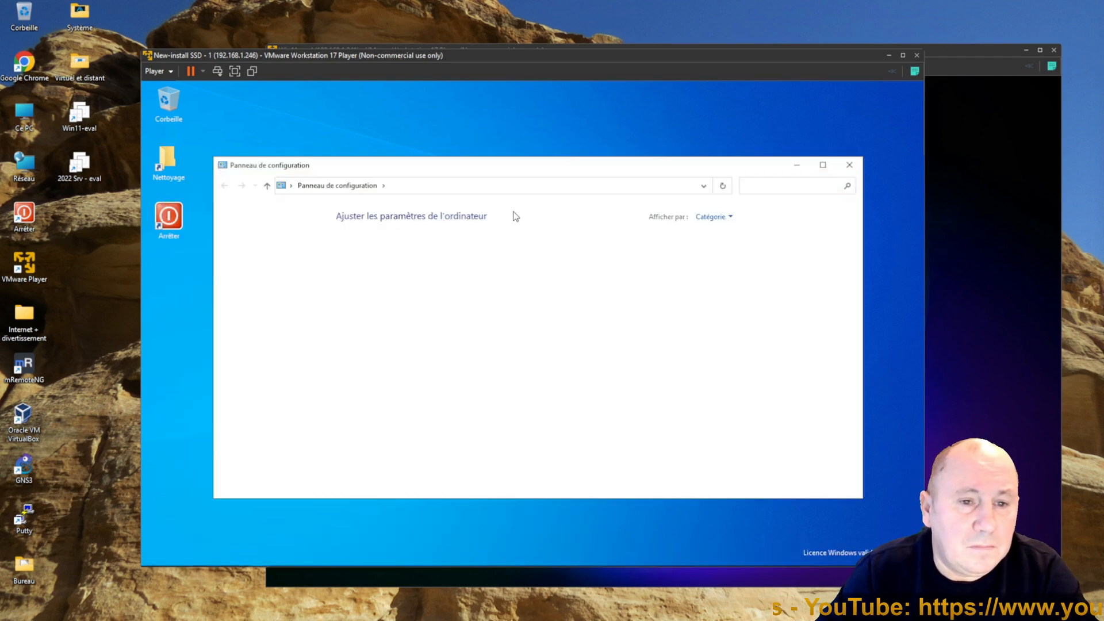
{"action": "left_click", "coordinate": [697, 217]}
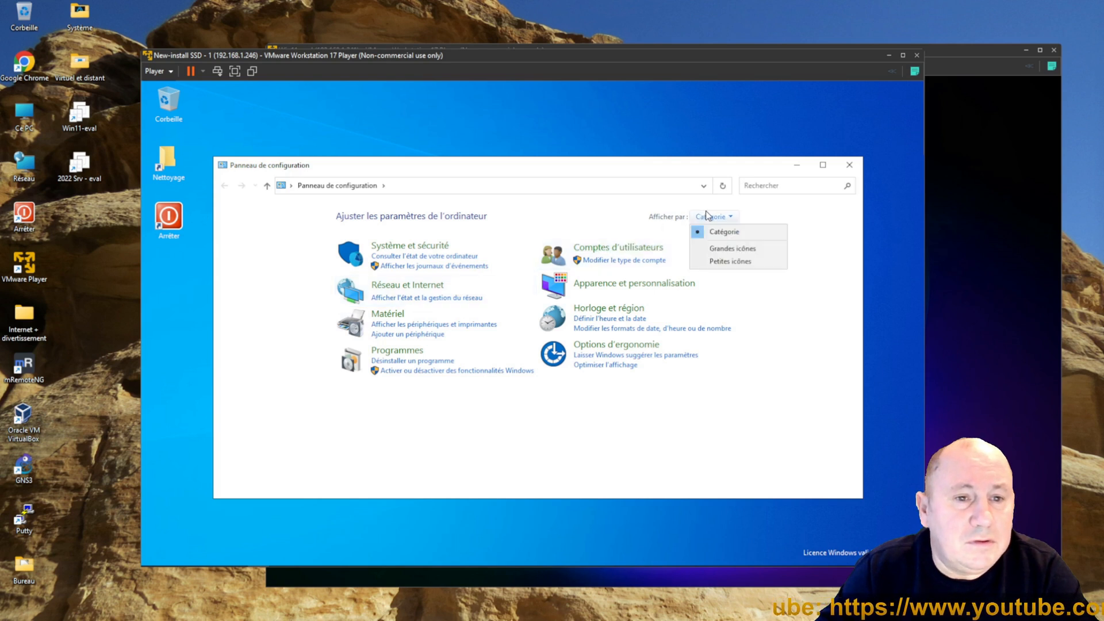
{"action": "left_click", "coordinate": [736, 262]}
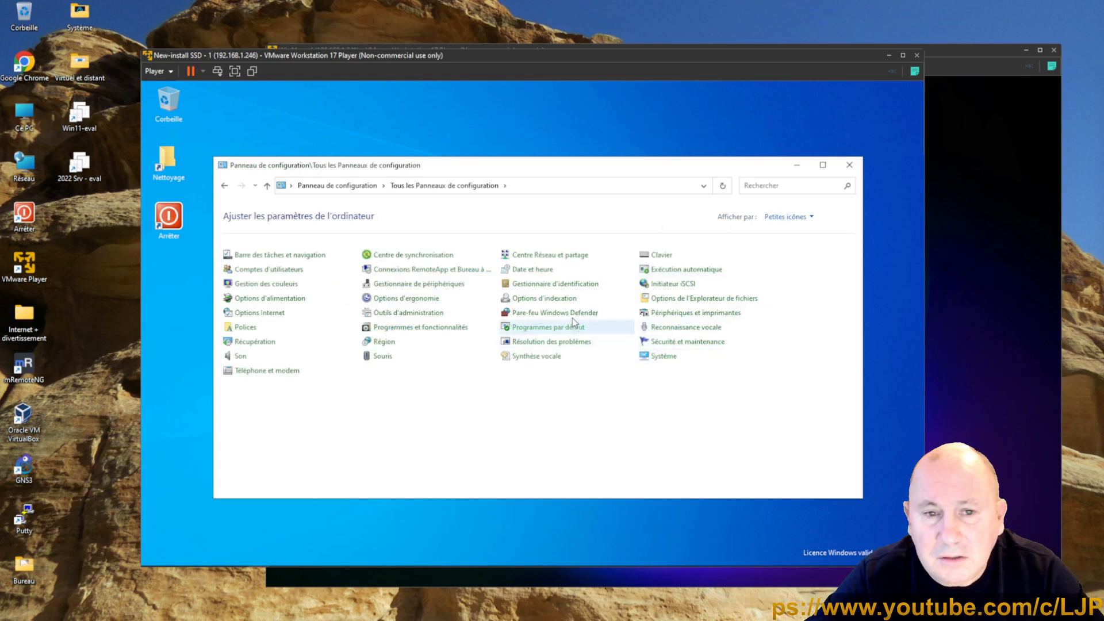
Step: Create a desktop shortcut for Centre Réseau et partage from the Control Panel
{"action": "right_click", "coordinate": [503, 253]}
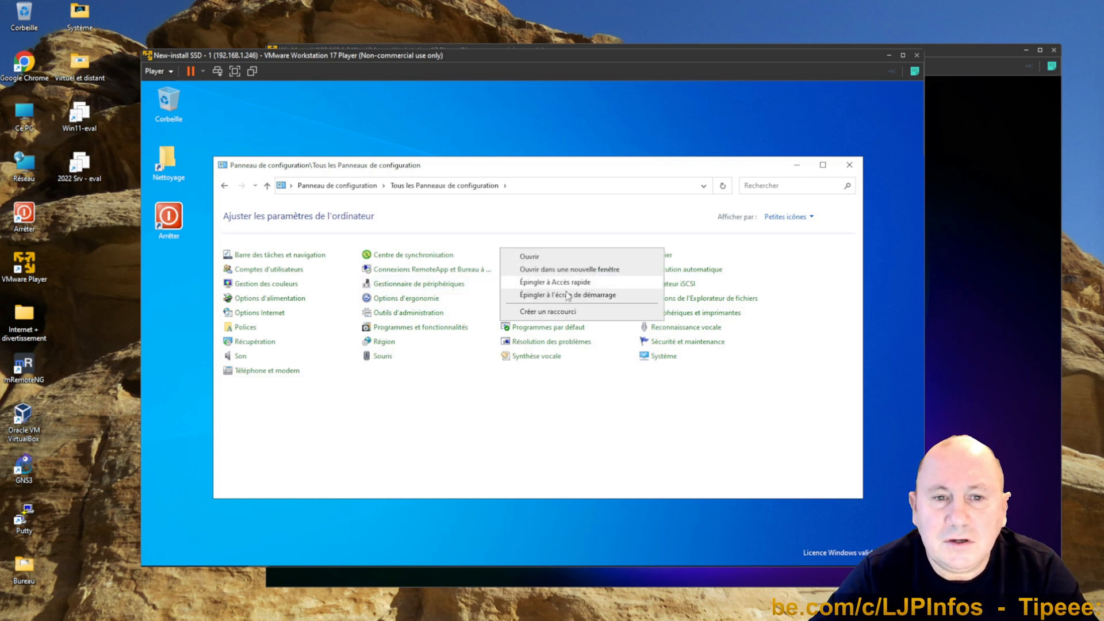
{"action": "left_click", "coordinate": [564, 312]}
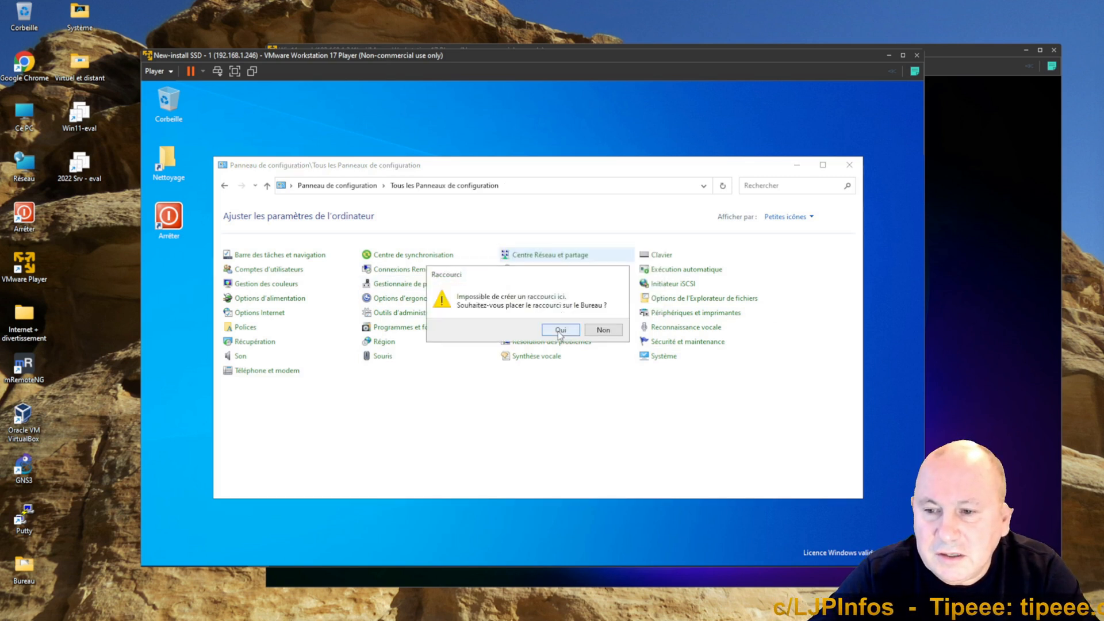
{"action": "left_click", "coordinate": [558, 330]}
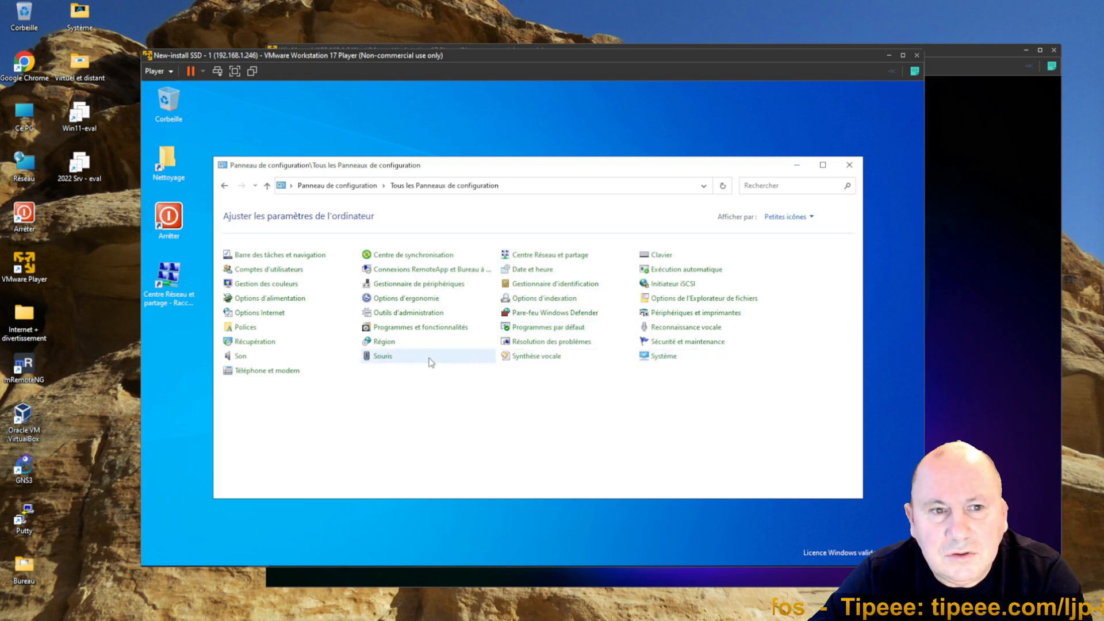
Step: Create a desktop shortcut for Outils d'administration, then close the Control Panel
{"action": "right_click", "coordinate": [400, 320]}
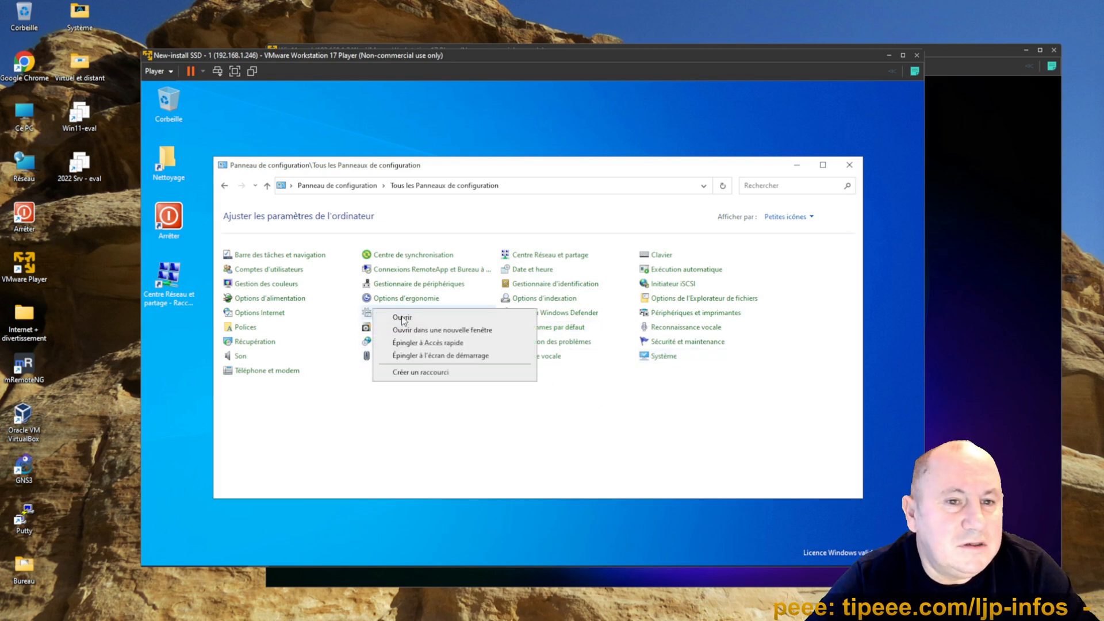
{"action": "left_click", "coordinate": [429, 371]}
{"action": "left_click", "coordinate": [559, 333]}
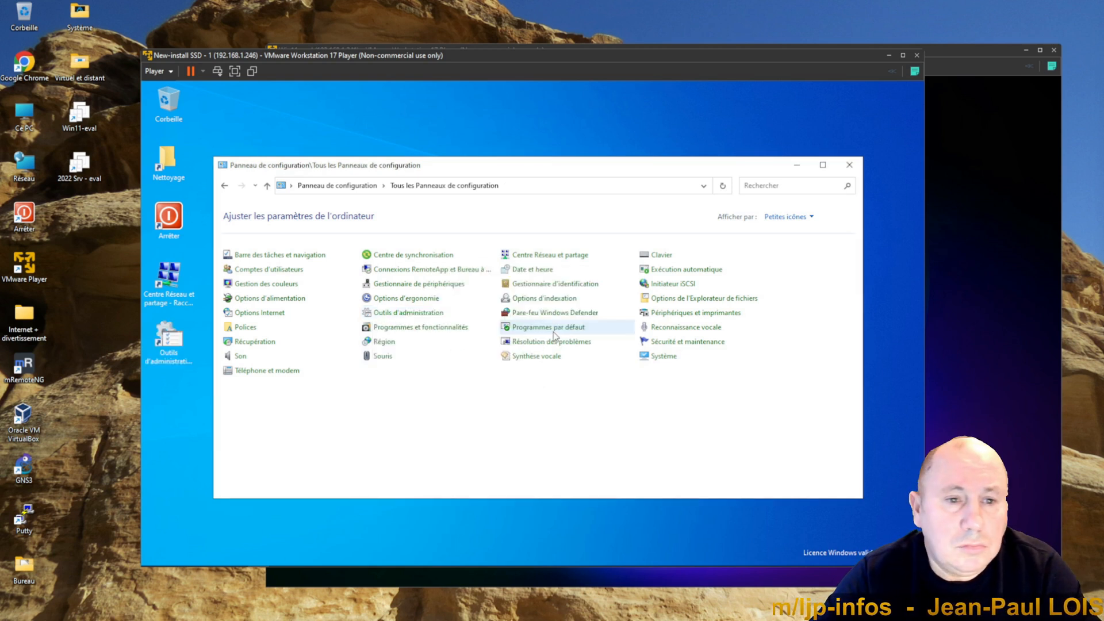
{"action": "left_click", "coordinate": [849, 165]}
Step: Rename the Centre Réseau et partage desktop shortcut to drop the " - Raccourci" suffix
{"action": "left_click", "coordinate": [172, 307]}
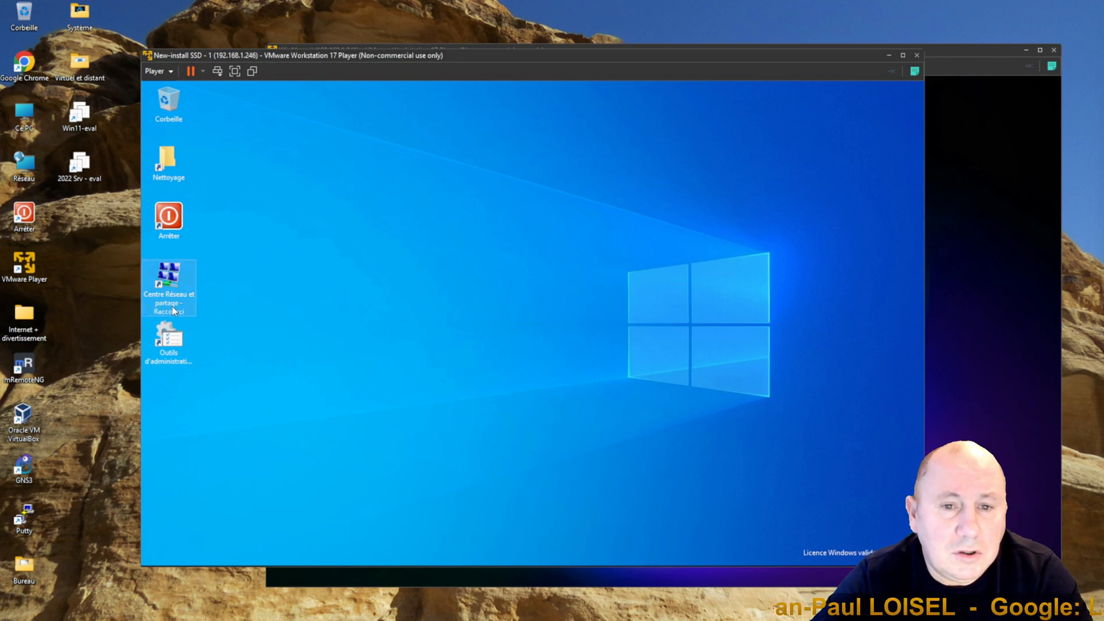
{"action": "left_click", "coordinate": [180, 307]}
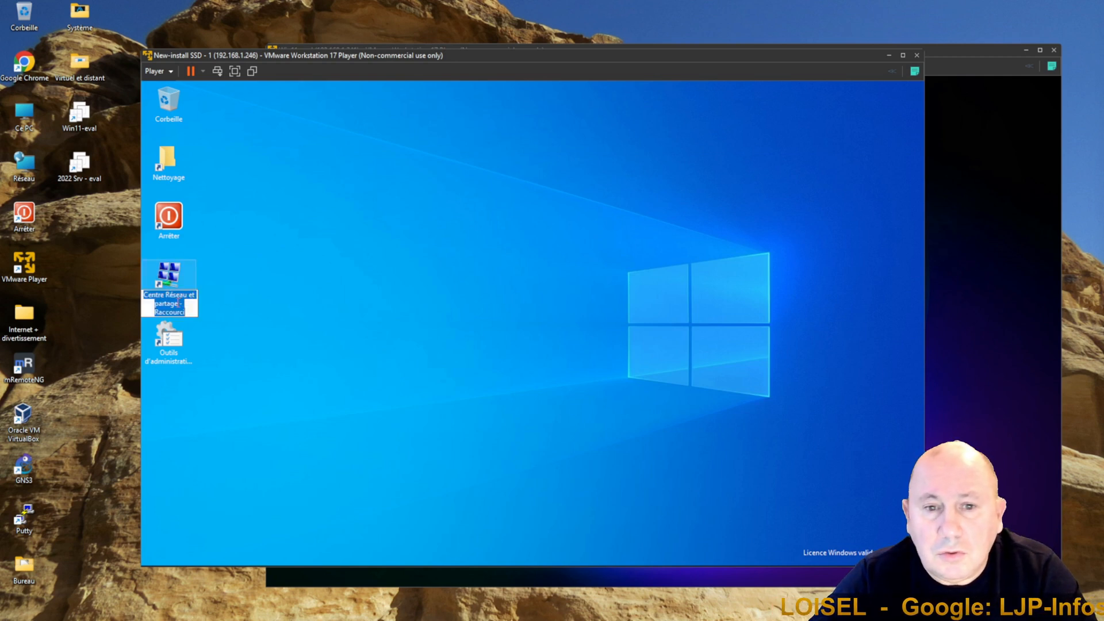
{"action": "left_click_drag", "start_coordinate": [178, 303], "coordinate": [190, 313]}
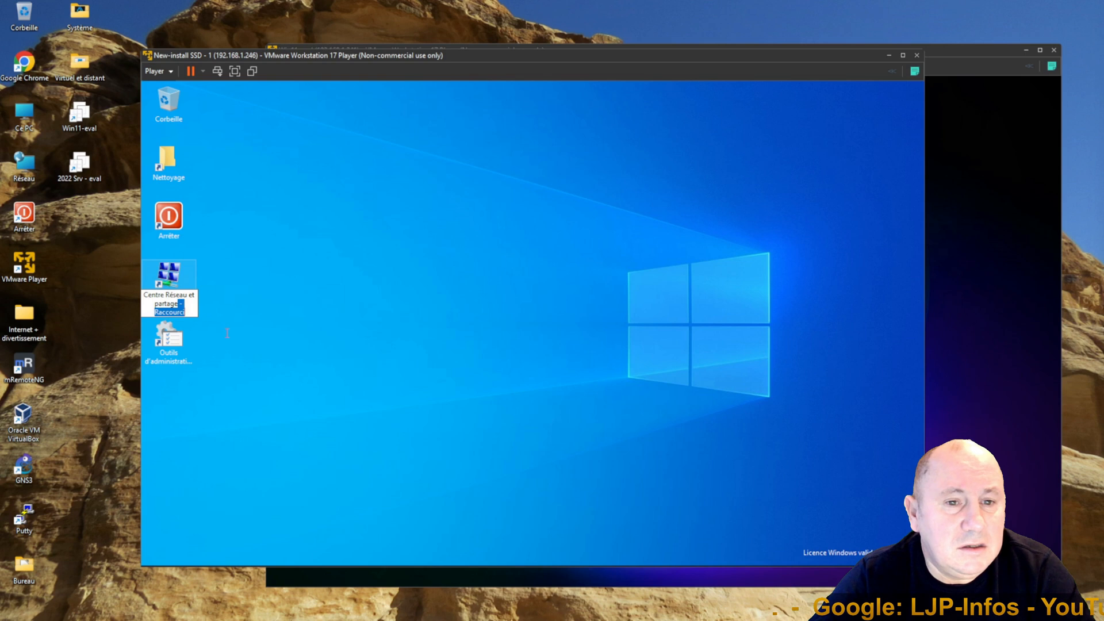
{"action": "key", "text": "Delete"}
Step: Rename the Outils d'administration desktop shortcut to remove the " - Raccourci" suffix
{"action": "left_click", "coordinate": [181, 356]}
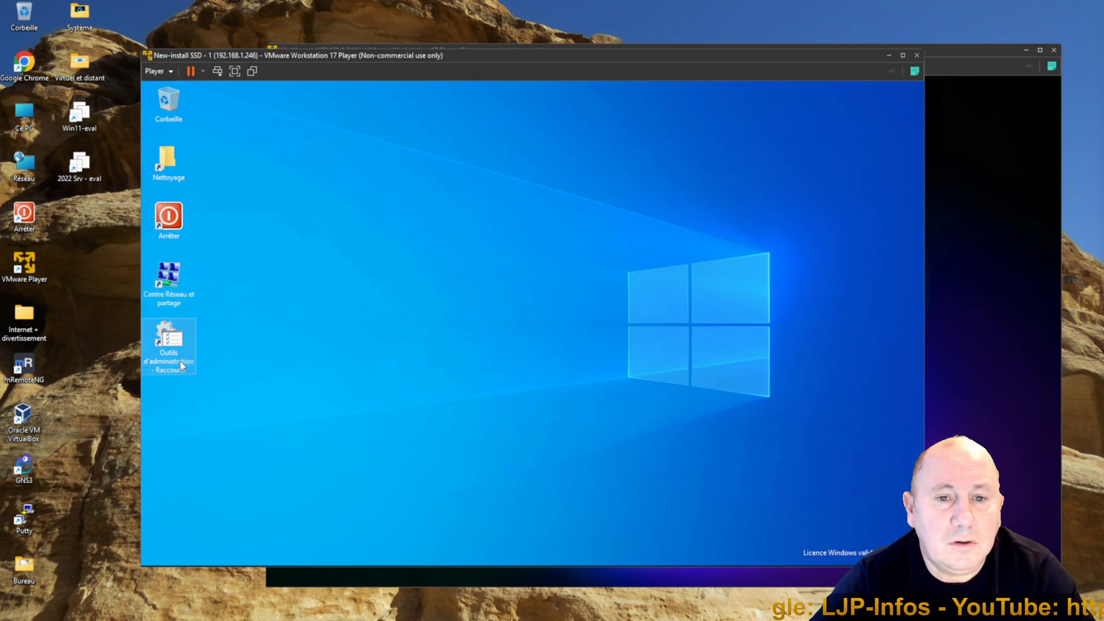
{"action": "left_click", "coordinate": [182, 370]}
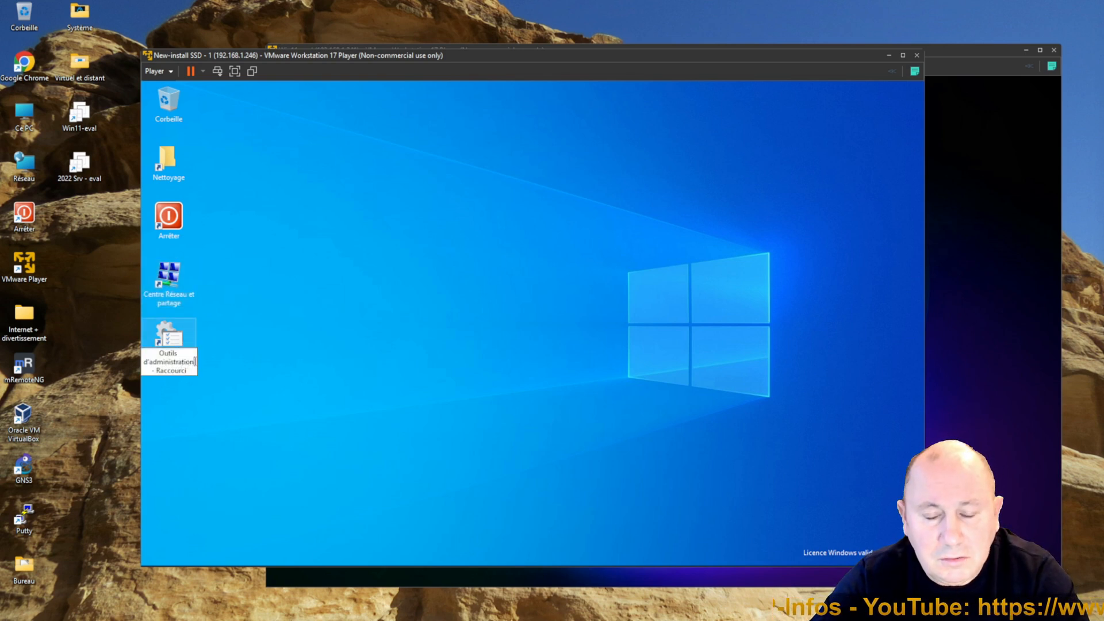
{"action": "left_click_drag", "start_coordinate": [205, 377], "coordinate": [221, 380]}
{"action": "key", "text": "Delete"}
{"action": "left_click", "coordinate": [335, 395]}
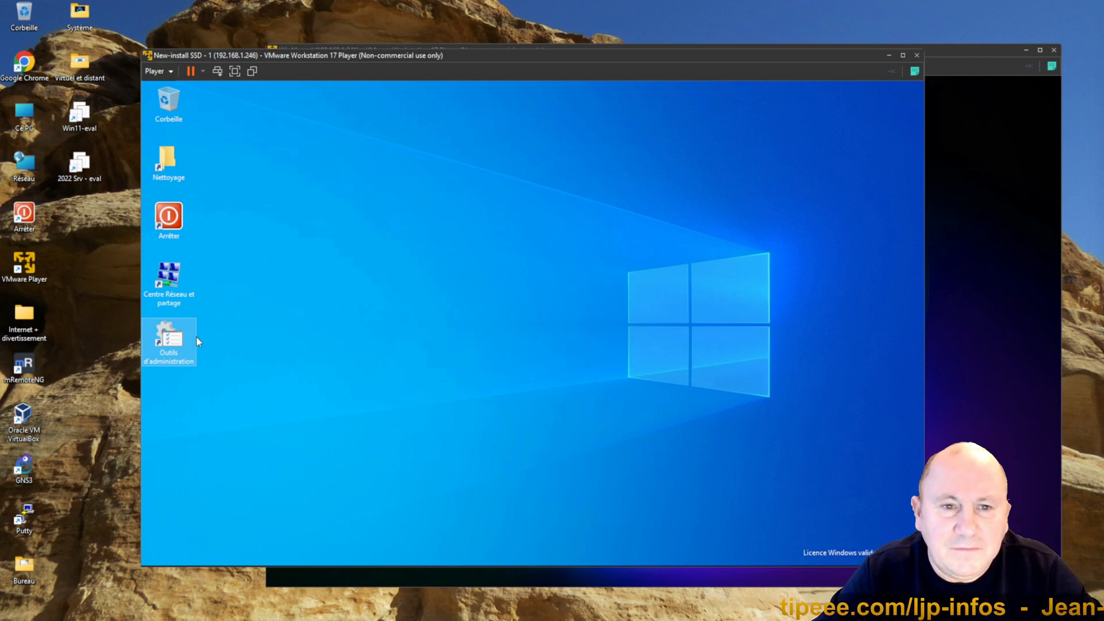
Step: Open Gestionnaire de serveur from the Outils d'administration shortcut and dismiss its Admin Center prompt permanently
{"action": "double_click", "coordinate": [180, 343]}
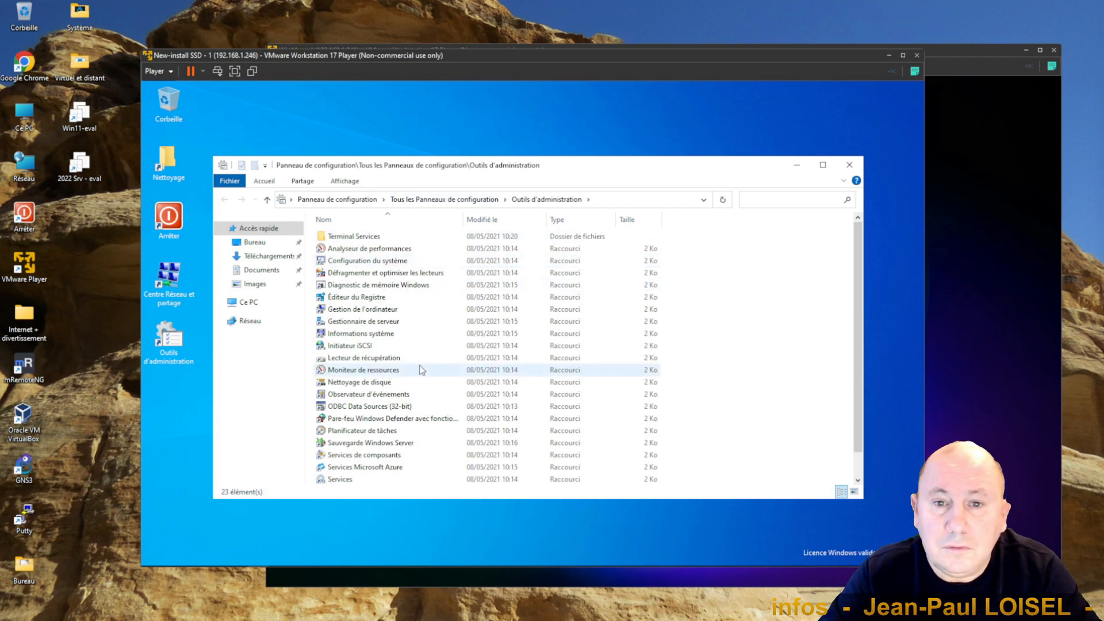
{"action": "scroll", "coordinate": [421, 370], "scroll_direction": "down", "scroll_amount": 1}
{"action": "double_click", "coordinate": [377, 296]}
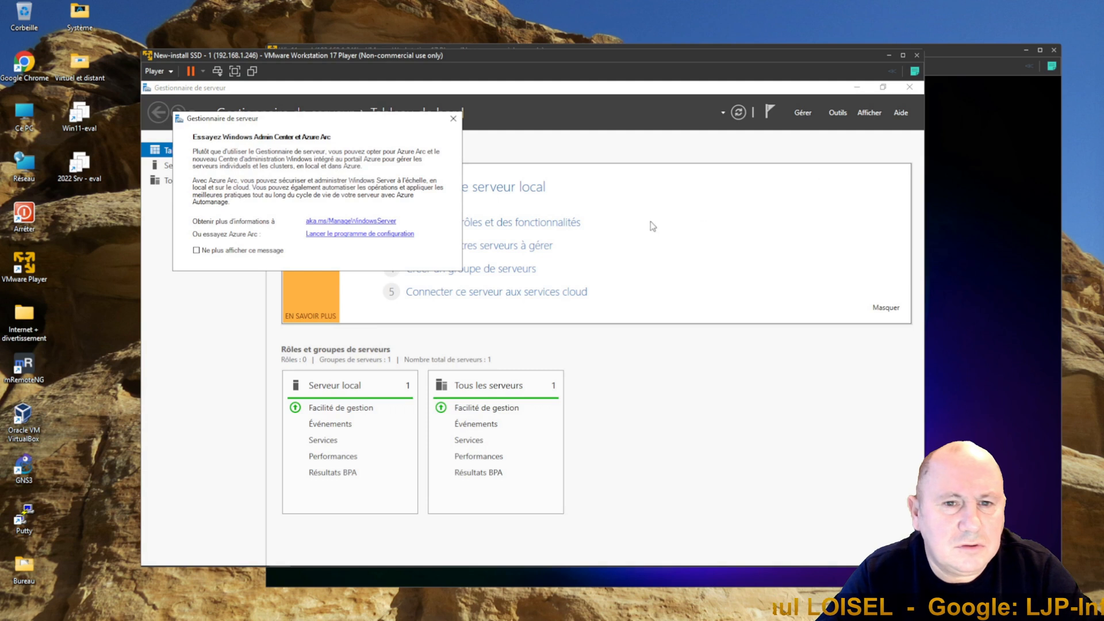
{"action": "left_click", "coordinate": [253, 250]}
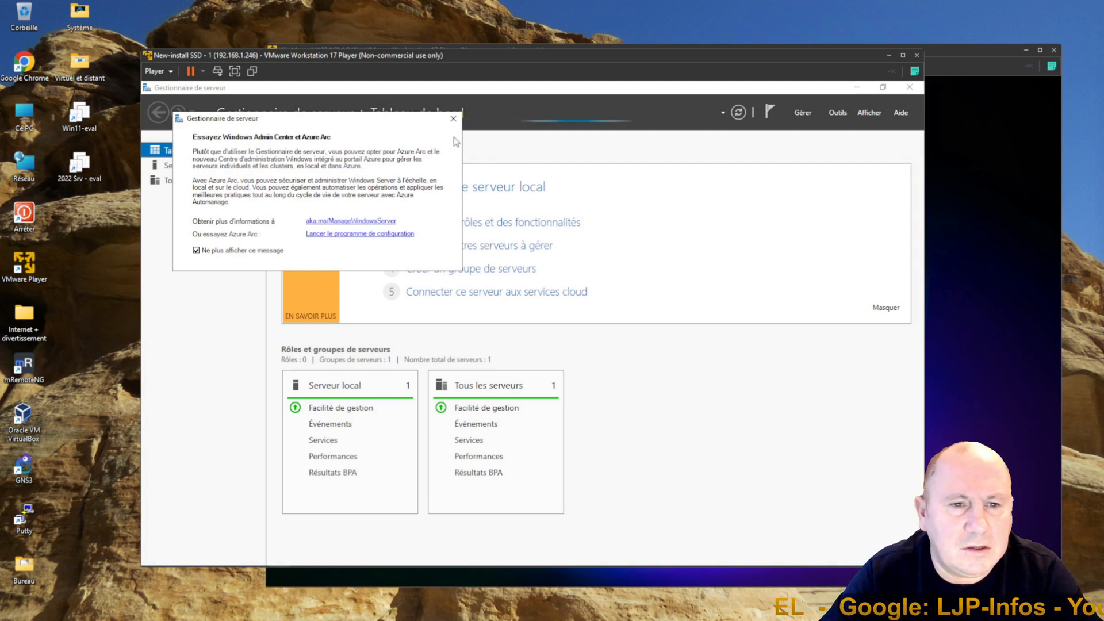
{"action": "left_click", "coordinate": [453, 119]}
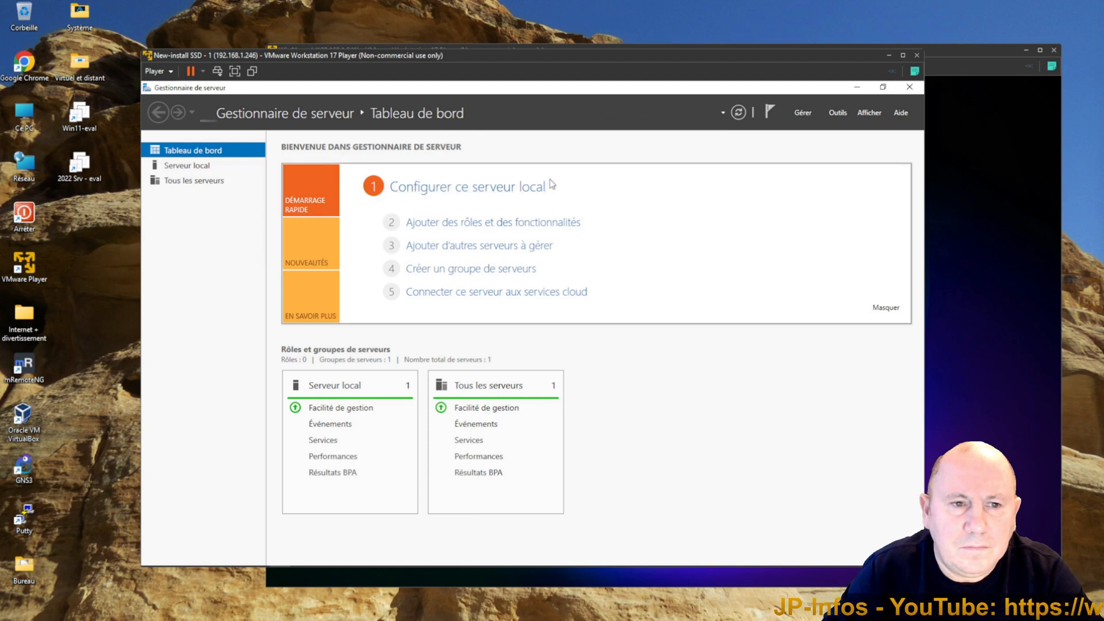
Step: Start the Add Roles and Features wizard with role-based installation on the local server Win-2022
{"action": "left_click", "coordinate": [526, 226]}
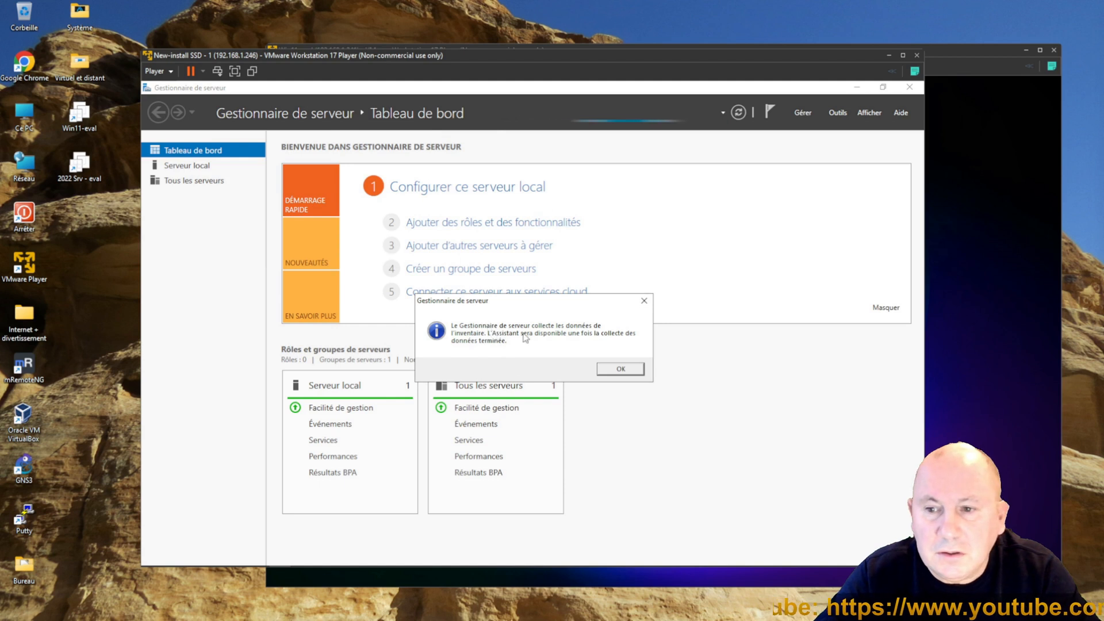
{"action": "left_click", "coordinate": [620, 370]}
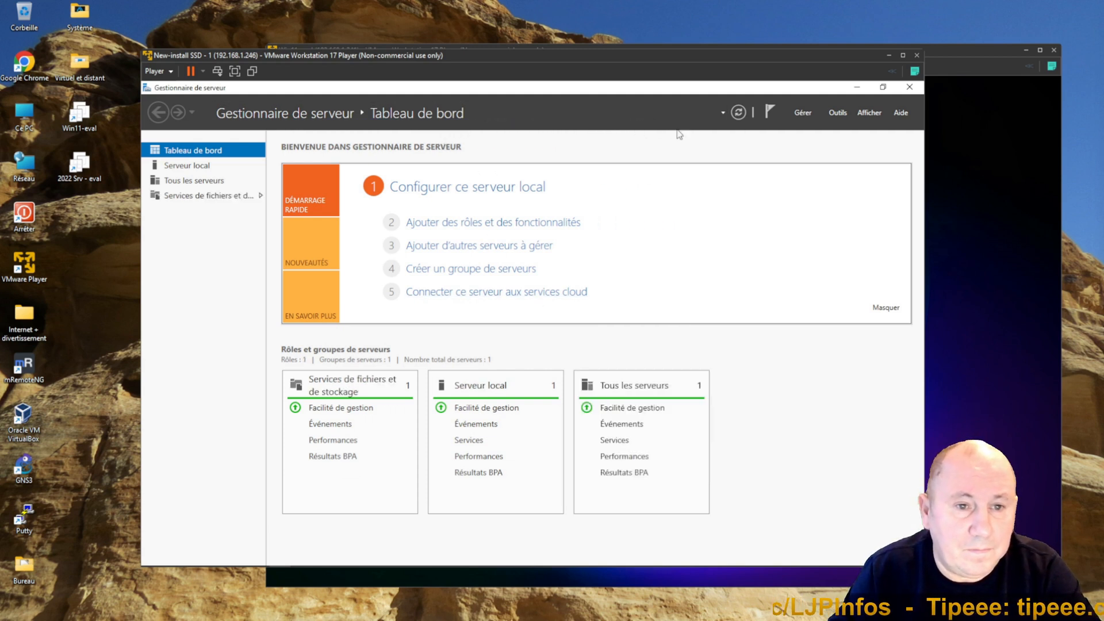
{"action": "left_click", "coordinate": [462, 230]}
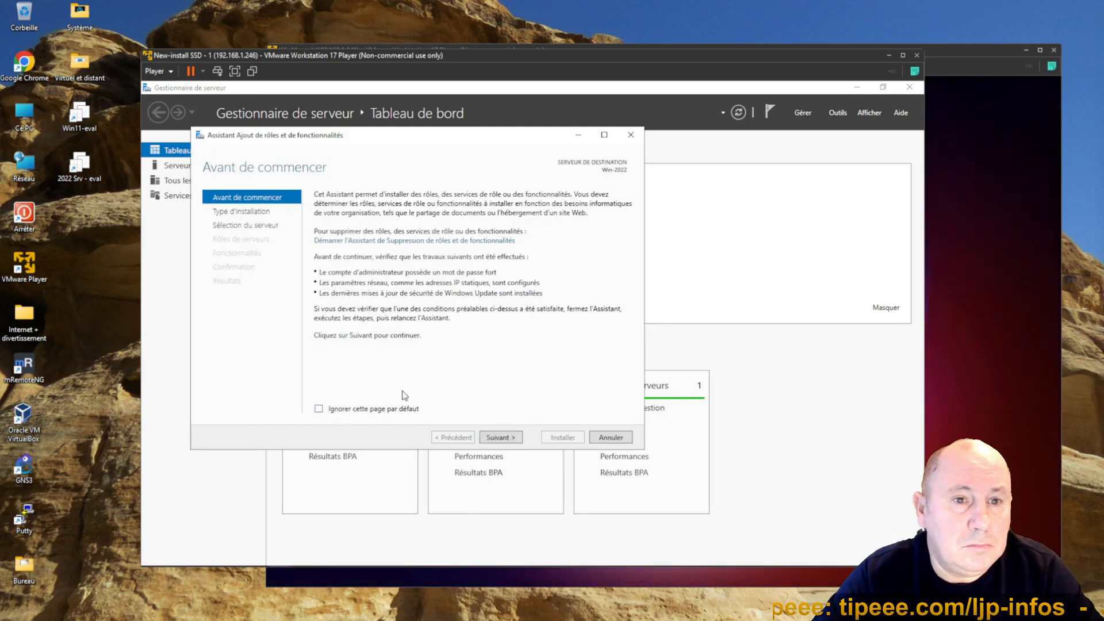
{"action": "left_click", "coordinate": [507, 439]}
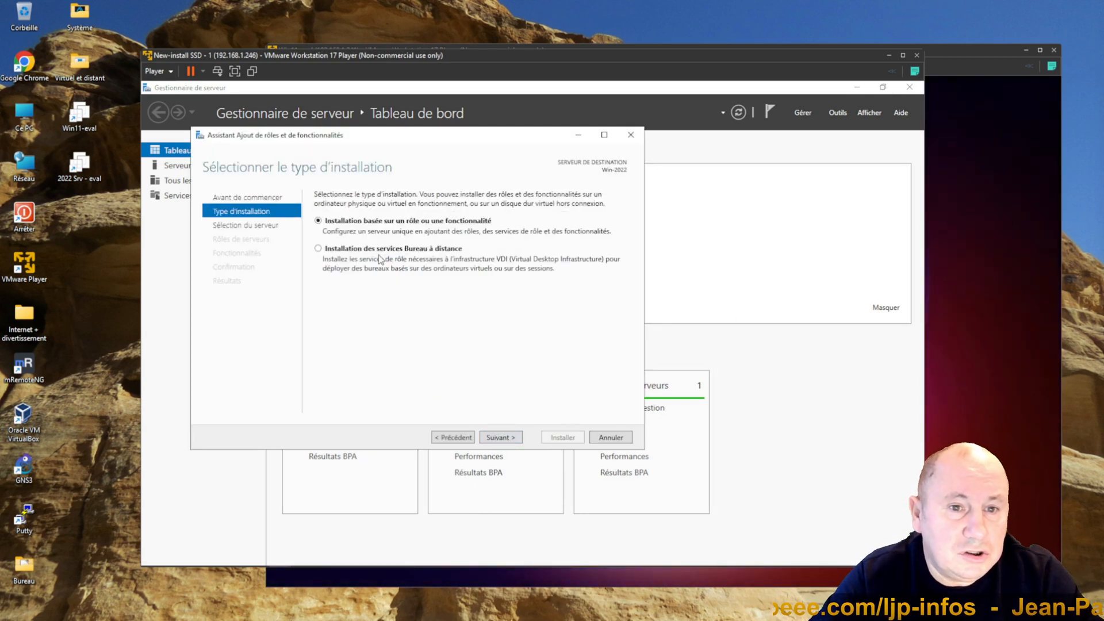
{"action": "left_click", "coordinate": [510, 437]}
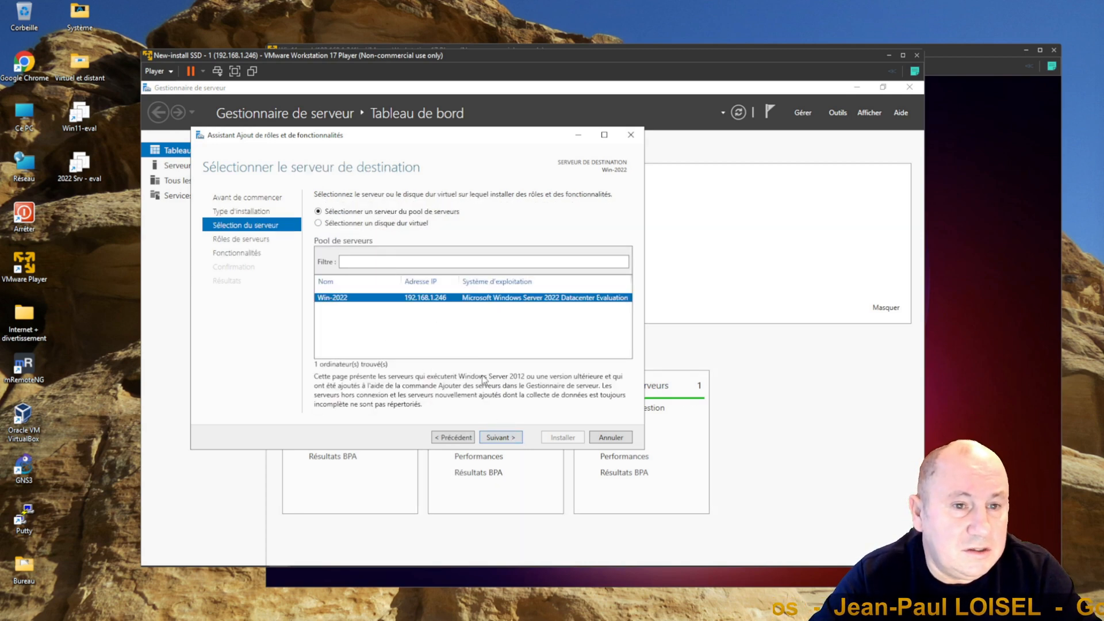
{"action": "left_click", "coordinate": [499, 438]}
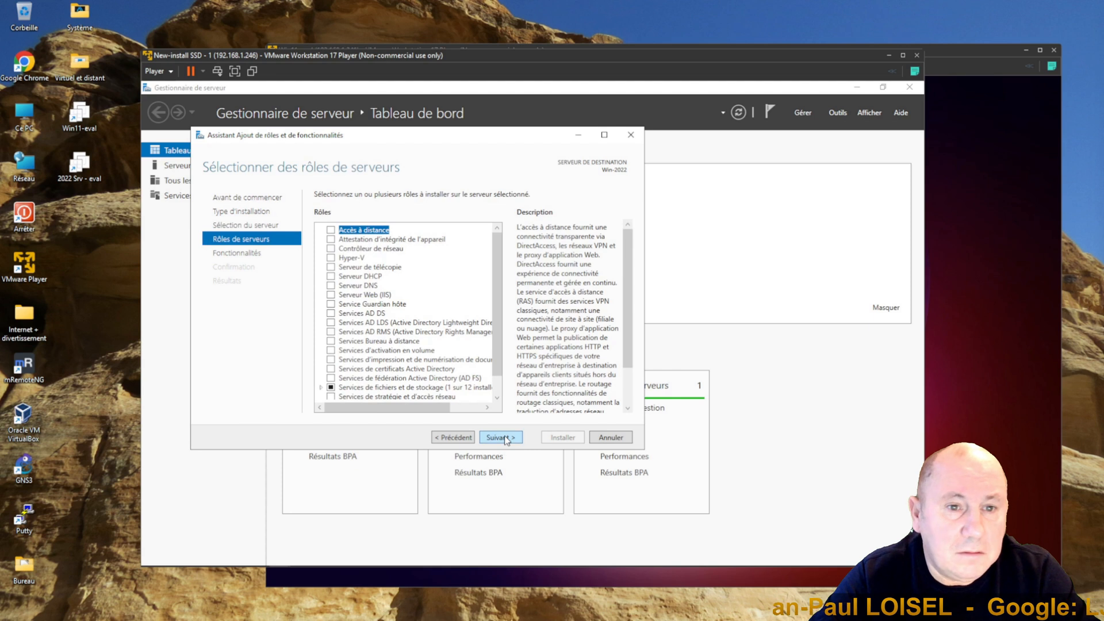
Step: Select the Services AD DS and Serveur DNS roles, adding their required management tools
{"action": "left_click", "coordinate": [331, 313]}
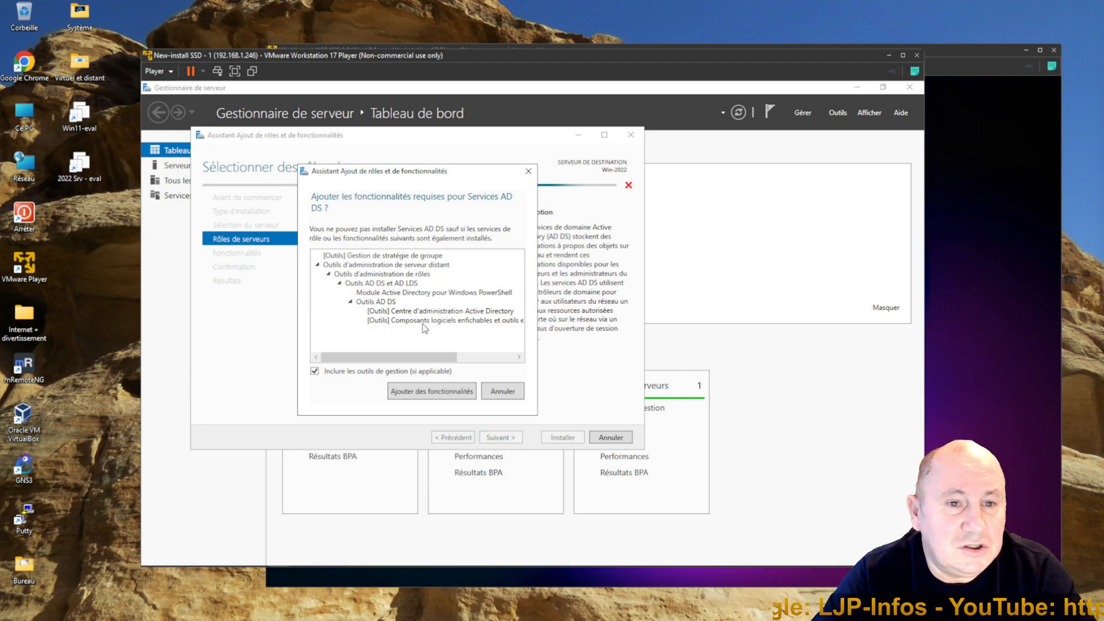
{"action": "left_click", "coordinate": [431, 391]}
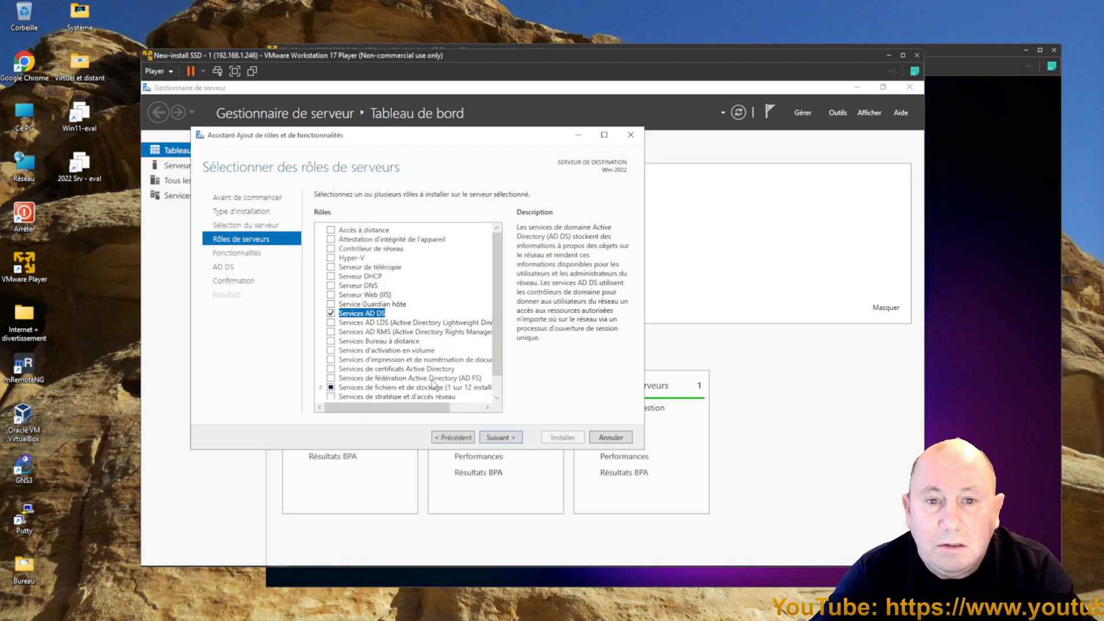
{"action": "left_click", "coordinate": [331, 286]}
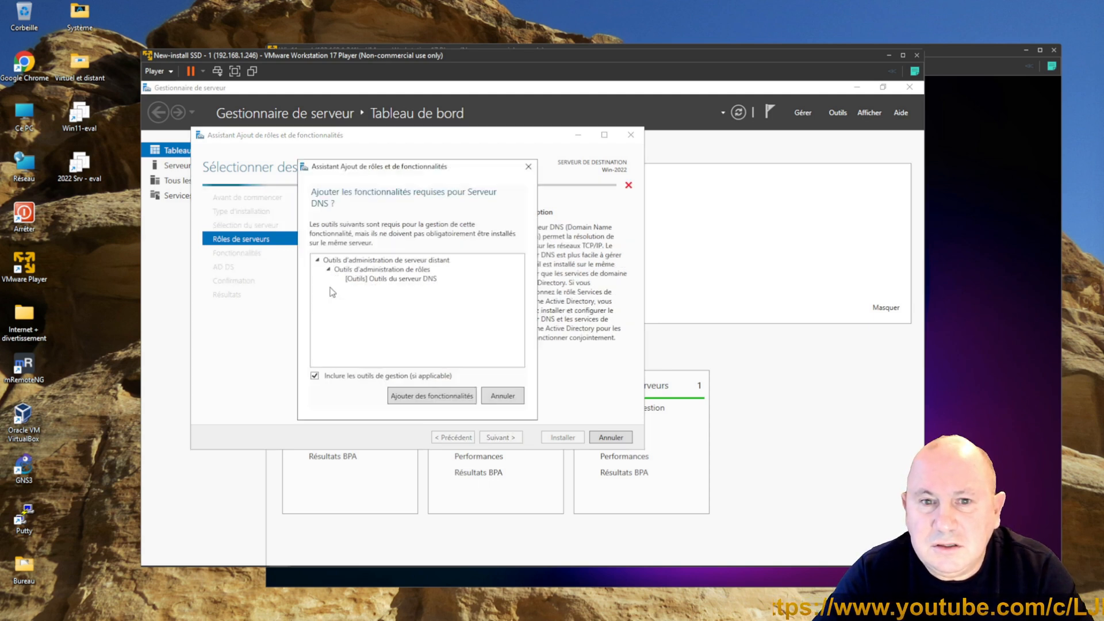
{"action": "left_click", "coordinate": [442, 397]}
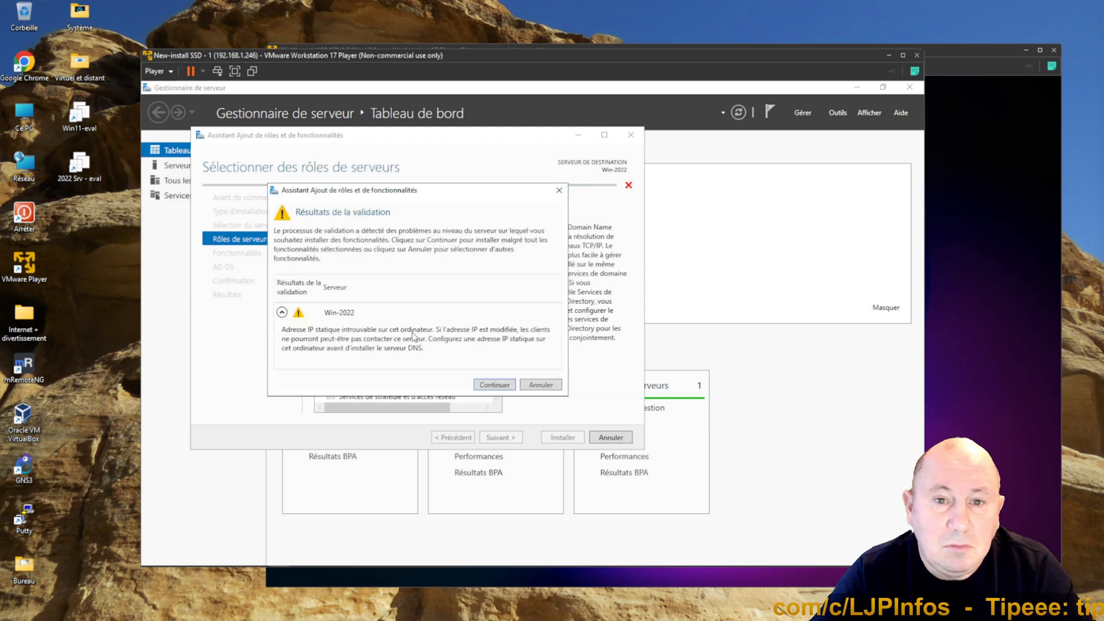
{"action": "left_click", "coordinate": [495, 385]}
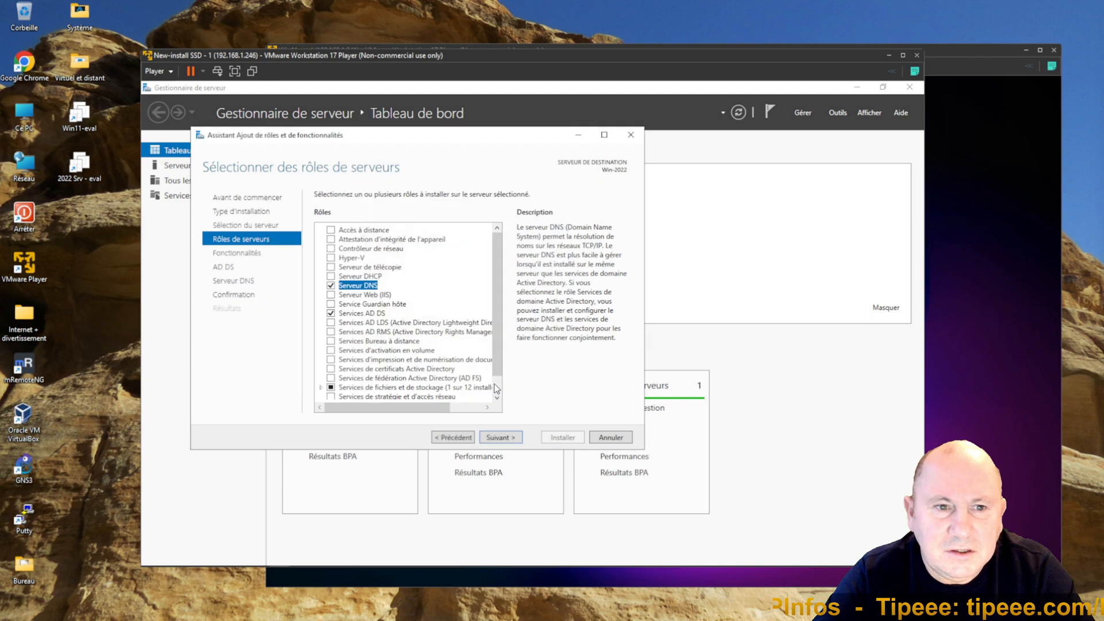
Step: Advance through the Fonctionnalités, AD DS and Serveur DNS pages without adding anything
{"action": "left_click", "coordinate": [505, 438]}
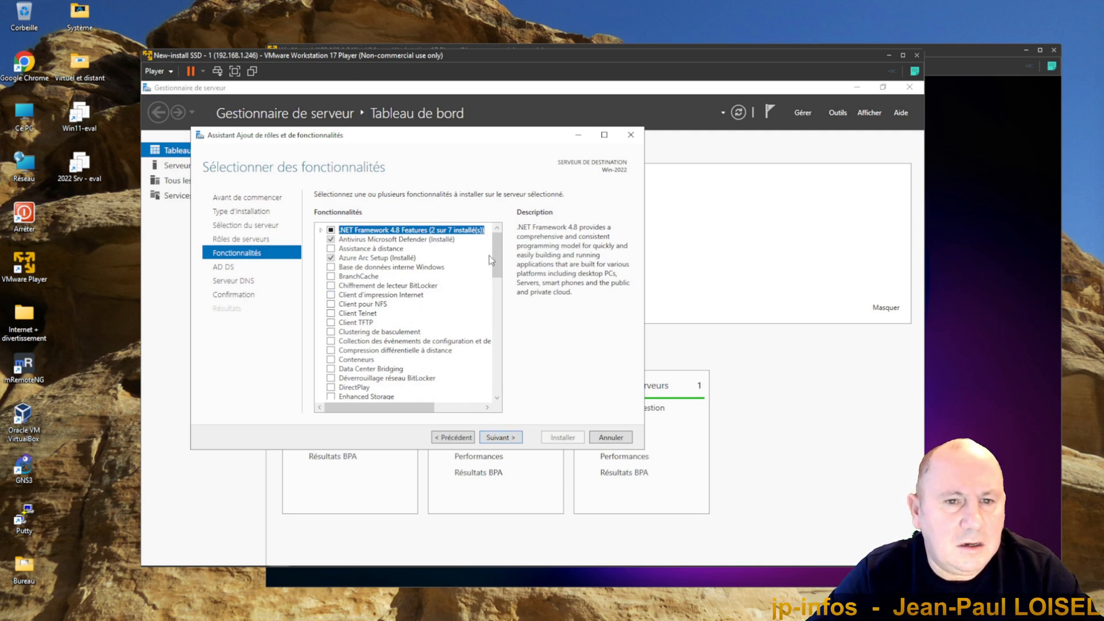
{"action": "scroll", "coordinate": [492, 260], "scroll_direction": "down", "scroll_amount": 10}
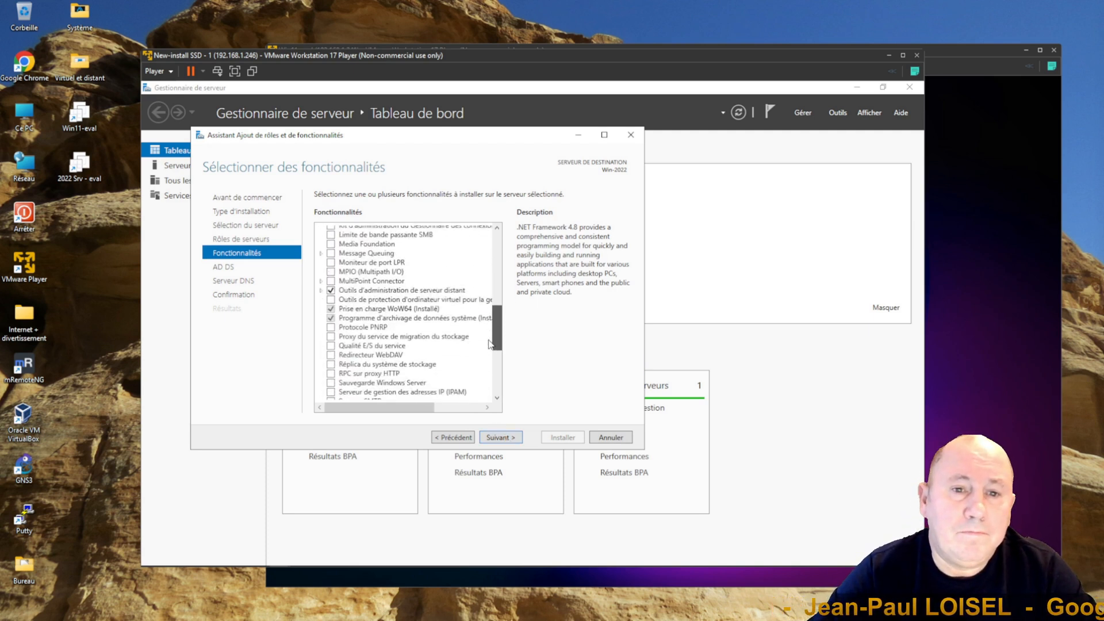
{"action": "left_click_drag", "start_coordinate": [489, 343], "coordinate": [494, 269]}
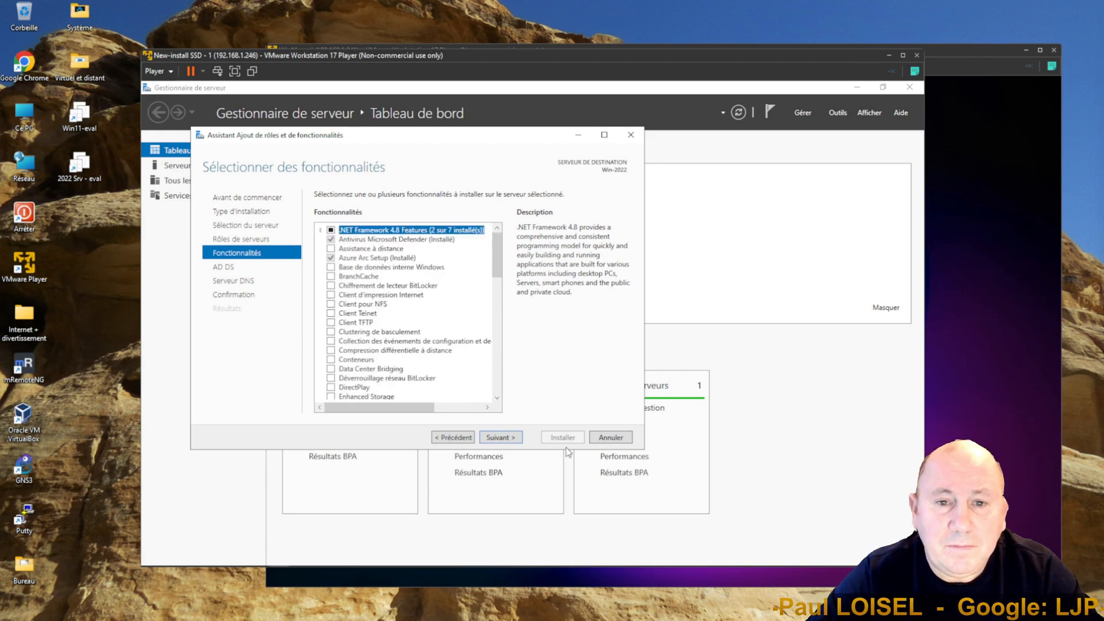
{"action": "left_click", "coordinate": [499, 438]}
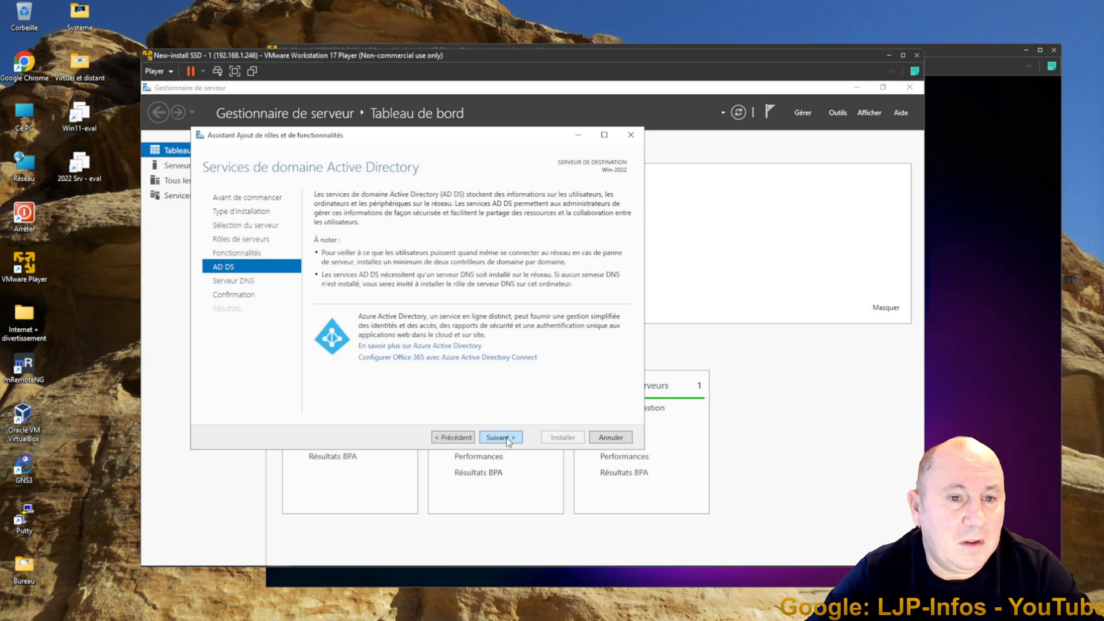
{"action": "left_click", "coordinate": [509, 440]}
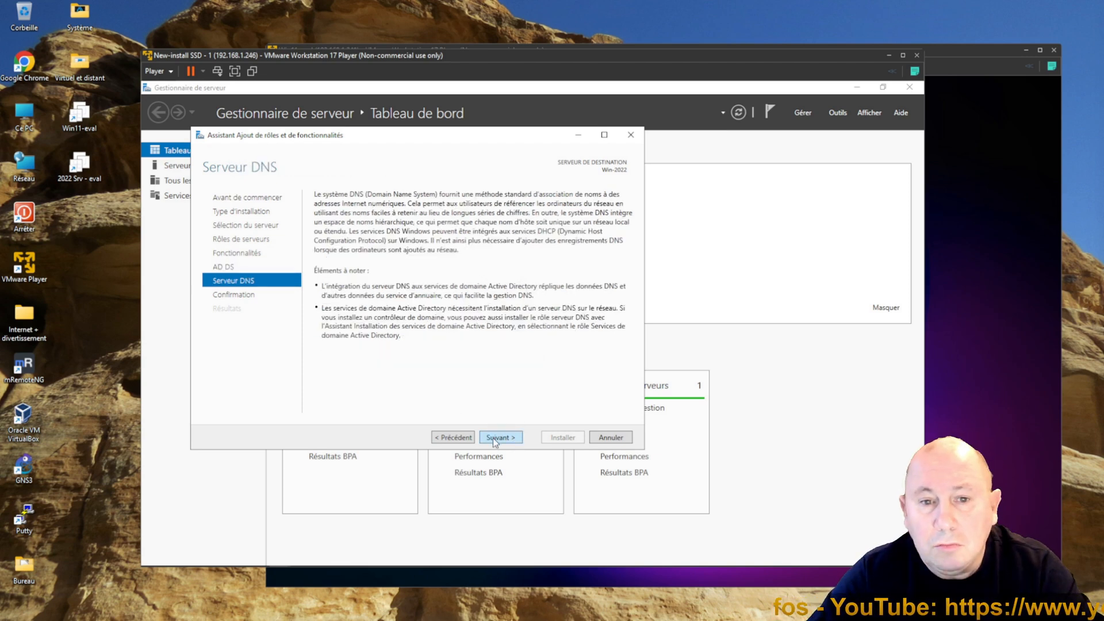
{"action": "left_click", "coordinate": [494, 437]}
Step: Allow automatic restart of the destination server, install the selected roles and close the wizard
{"action": "left_click_drag", "start_coordinate": [627, 319], "coordinate": [628, 361]}
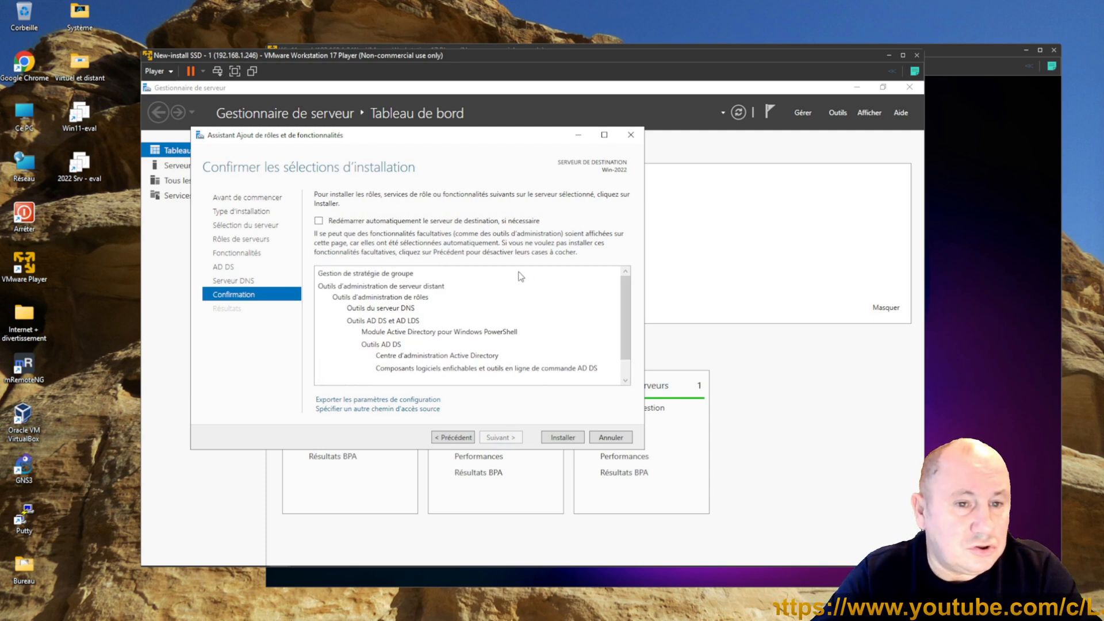
{"action": "left_click", "coordinate": [319, 221]}
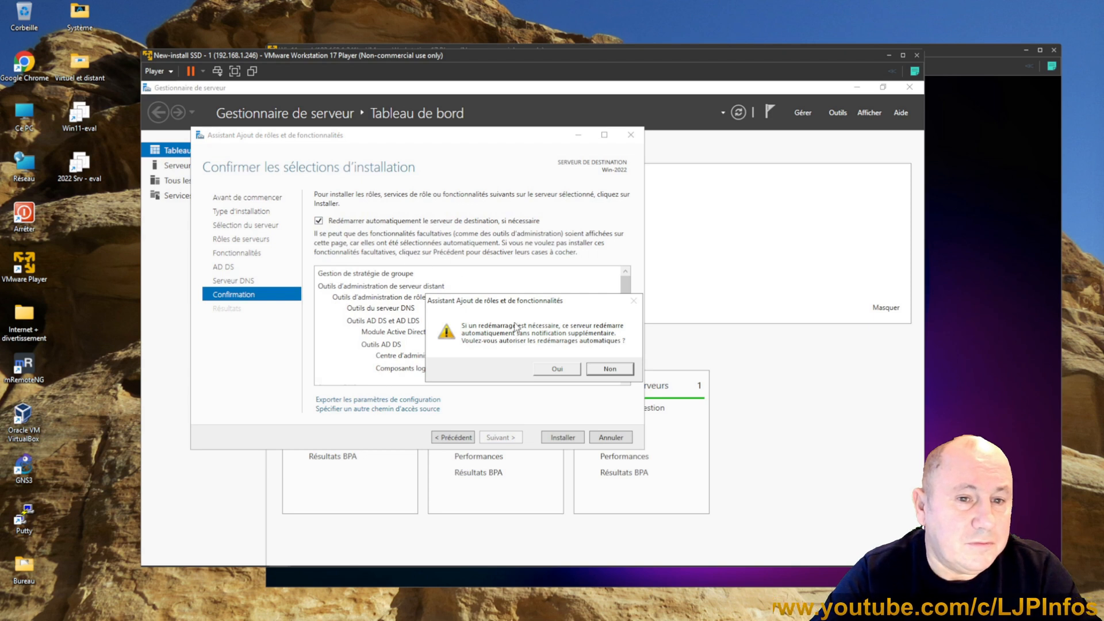
{"action": "left_click", "coordinate": [565, 370]}
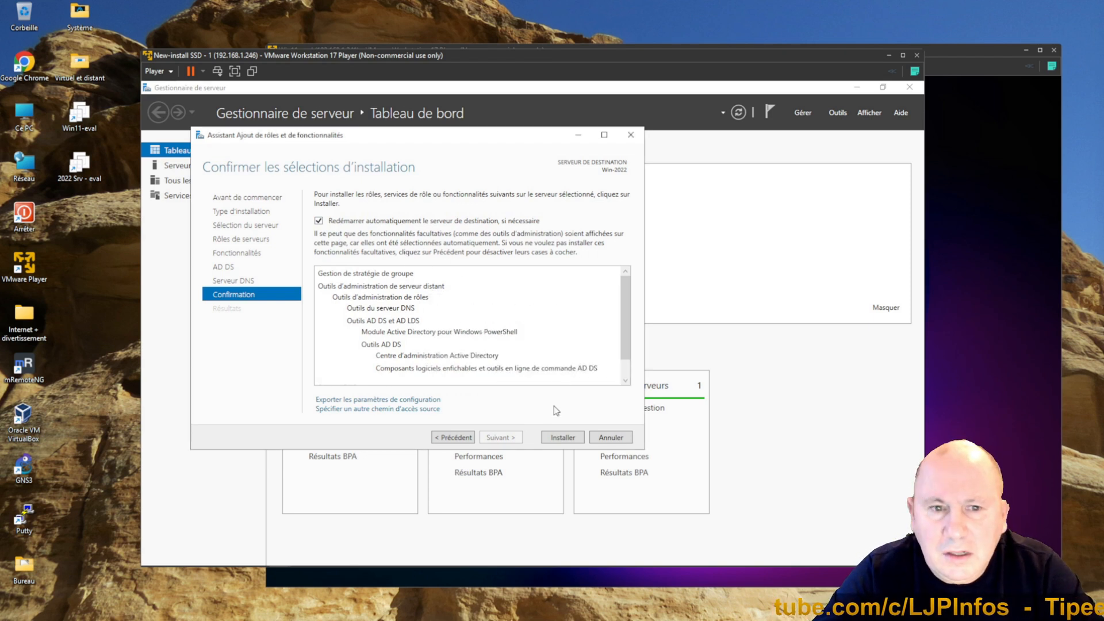
{"action": "left_click", "coordinate": [555, 440]}
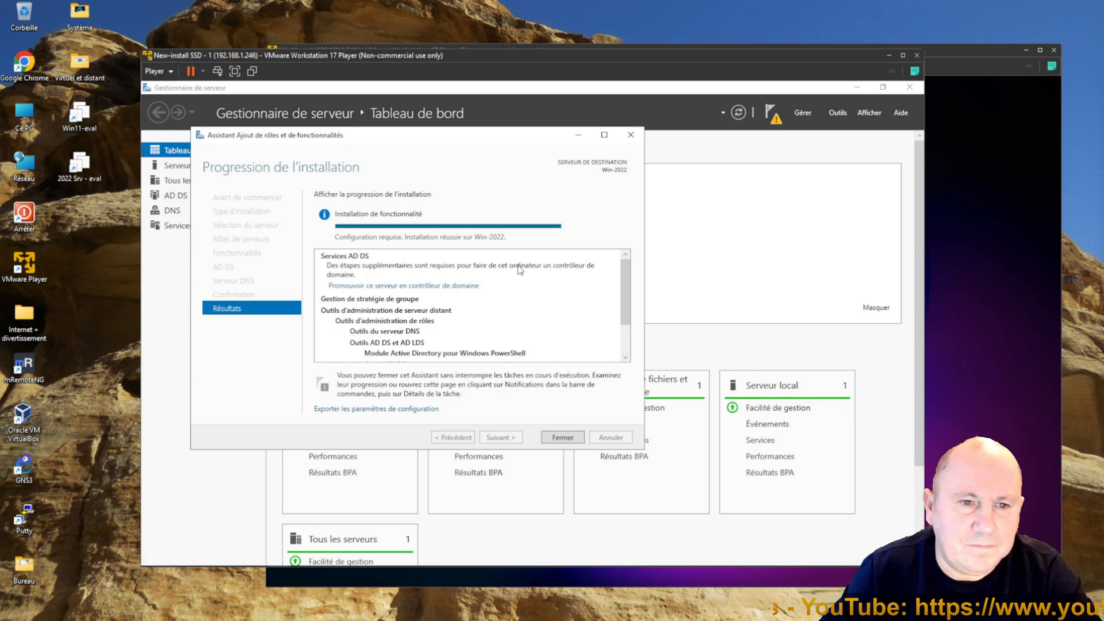
{"action": "left_click", "coordinate": [565, 440]}
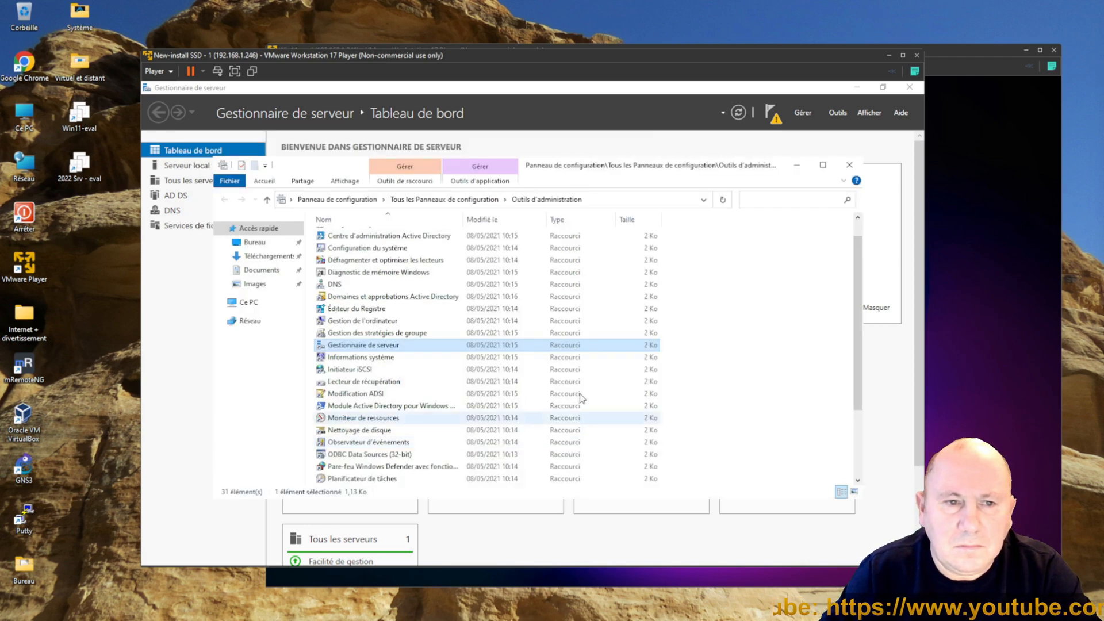
Step: Promote the server to a domain controller in a new forest with root domain ljp-infos.loc
{"action": "left_click", "coordinate": [774, 121]}
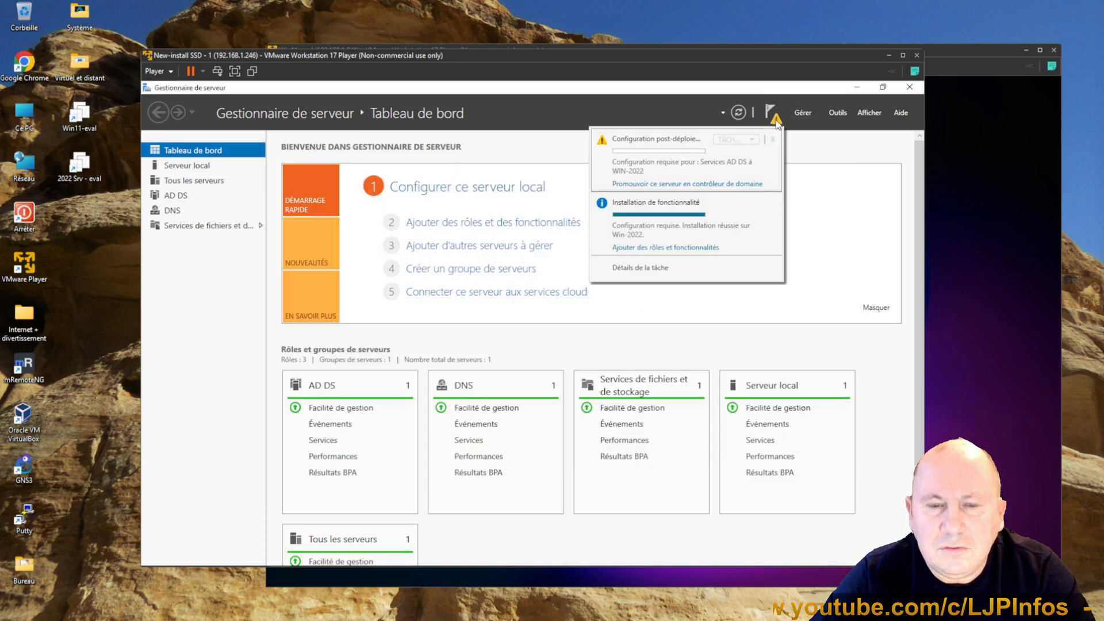
{"action": "left_click", "coordinate": [678, 184]}
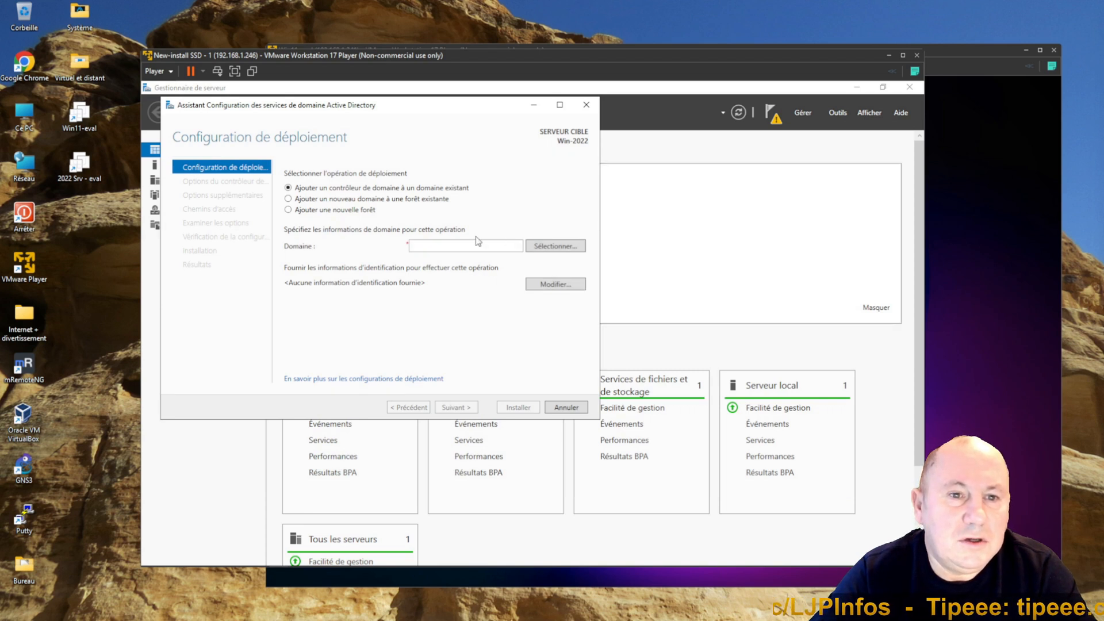
{"action": "left_click", "coordinate": [318, 211]}
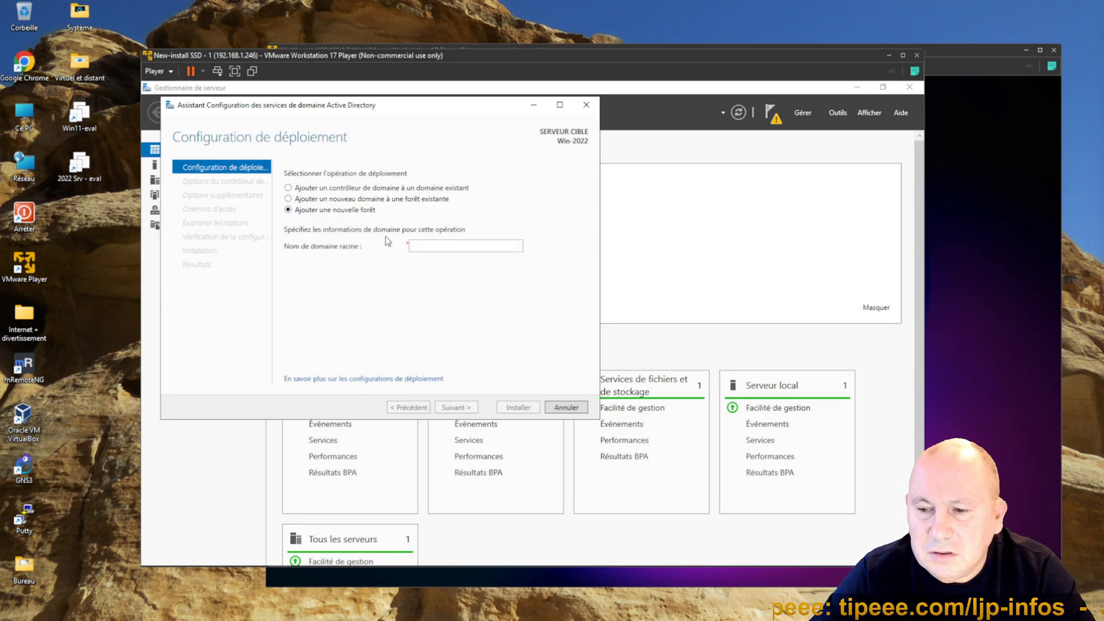
{"action": "left_click", "coordinate": [415, 245]}
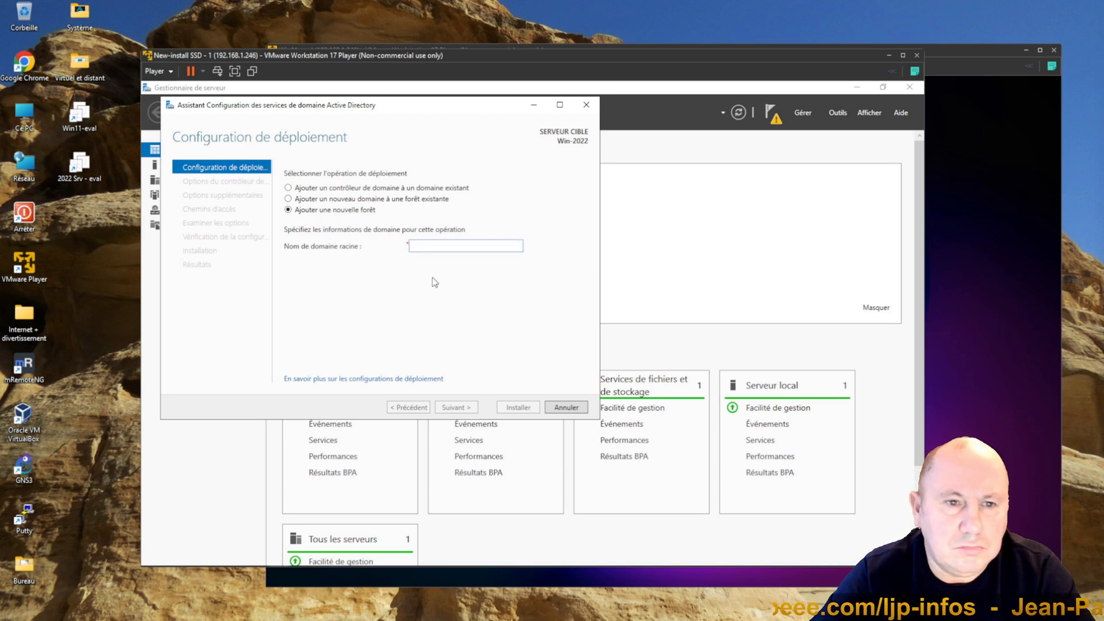
{"action": "type", "text": "ljp-infos.loc"}
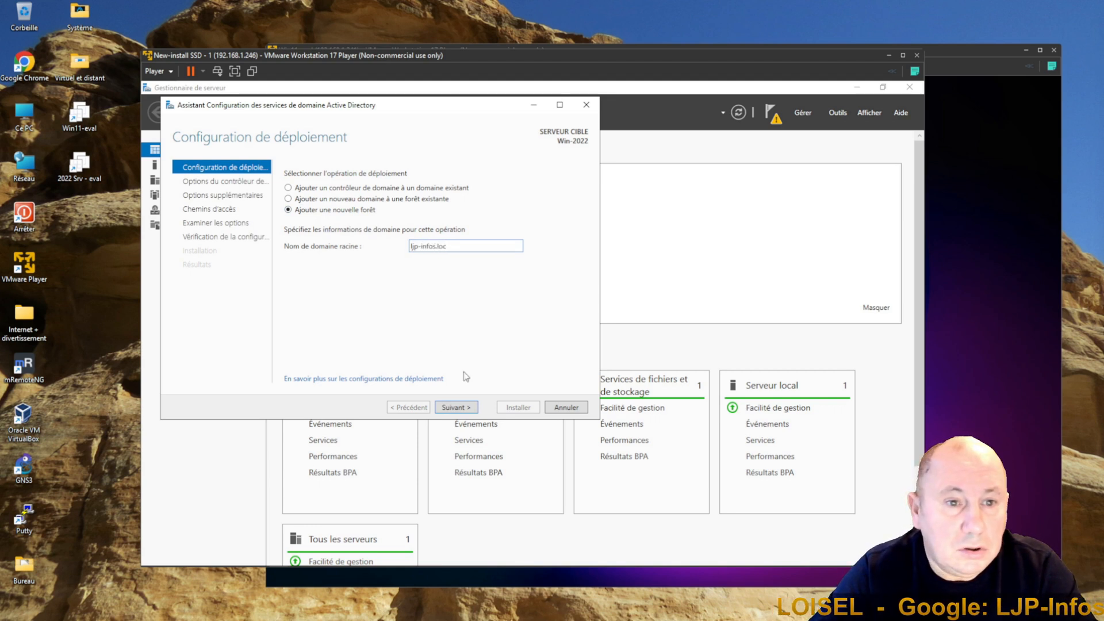
{"action": "left_click", "coordinate": [470, 412]}
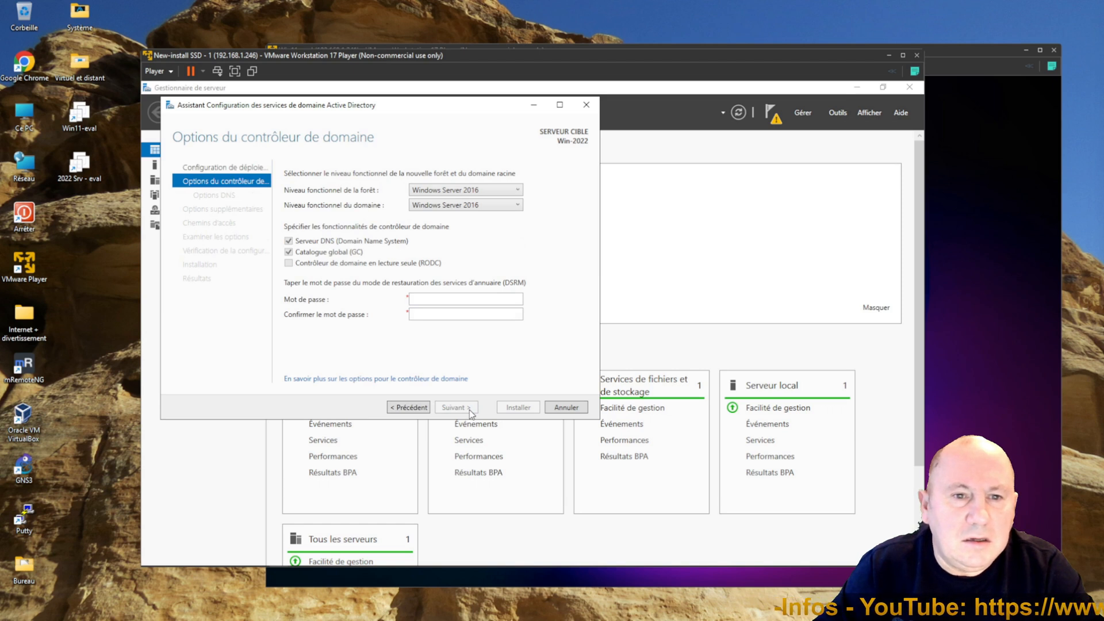
Step: Keep the Windows Server 2016 functional levels and enter the DSRM password in both password fields
{"action": "left_click", "coordinate": [488, 192]}
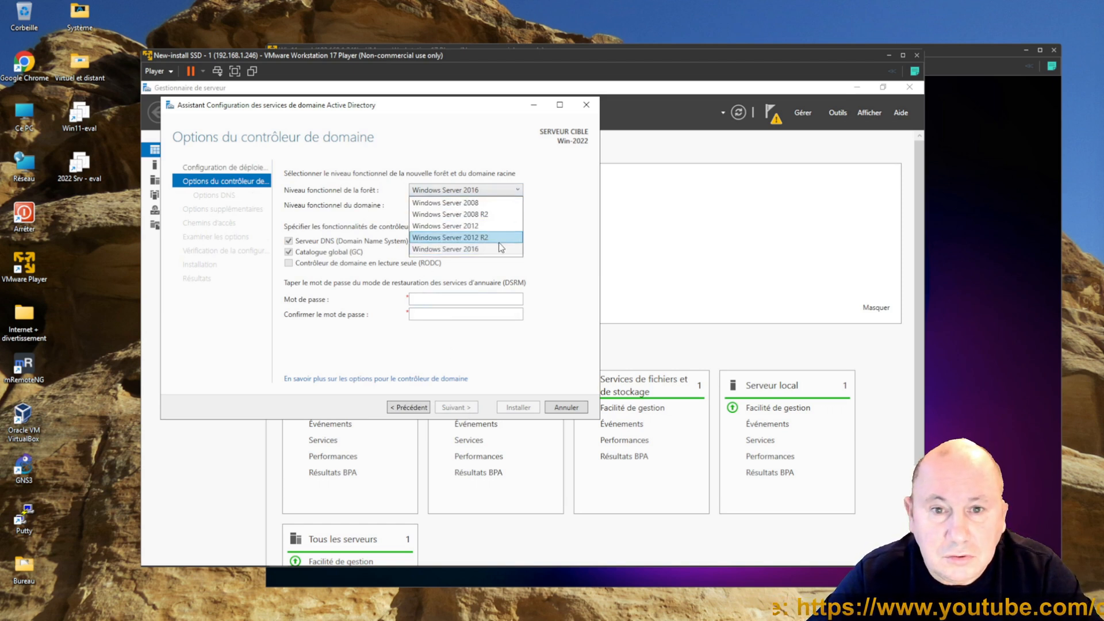
{"action": "left_click", "coordinate": [567, 251]}
{"action": "left_click", "coordinate": [459, 300]}
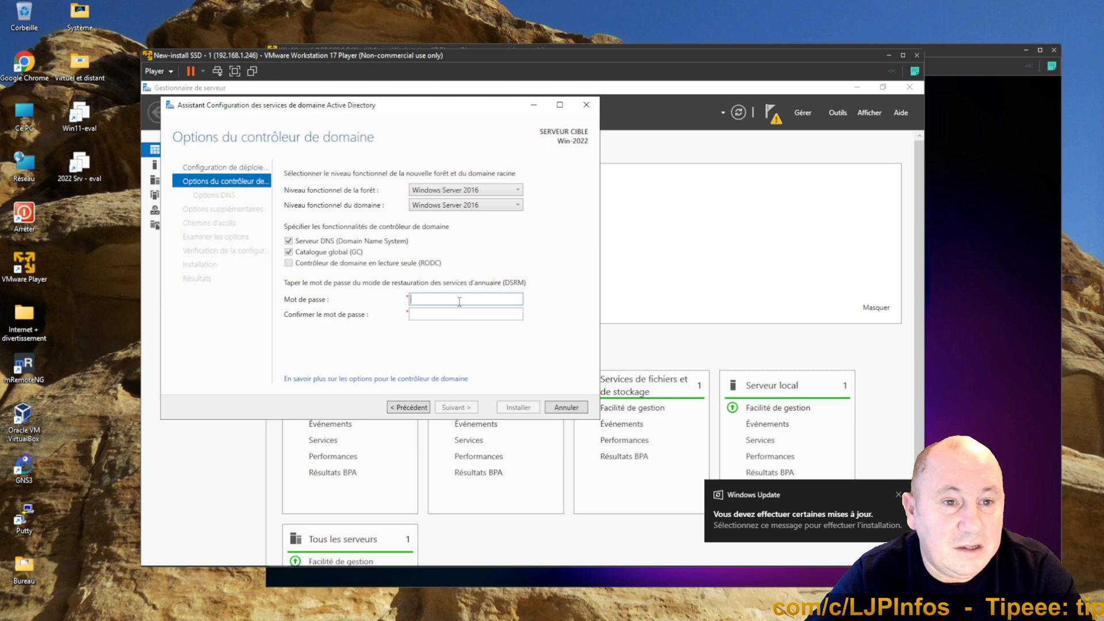
{"action": "type", "text": "••"}
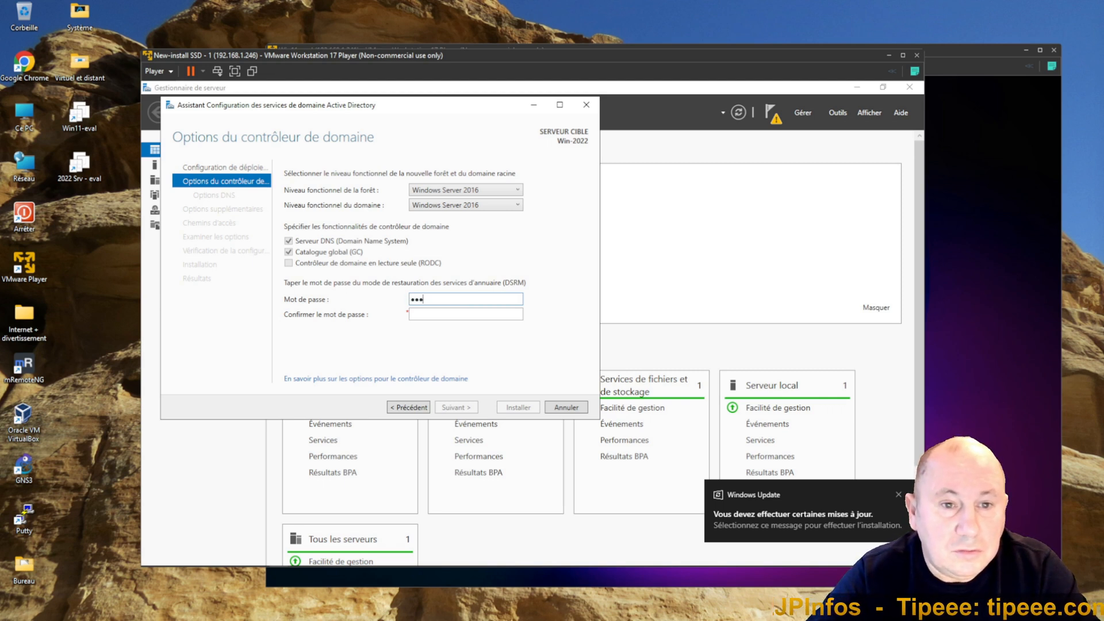
{"action": "type", "text": "•••"}
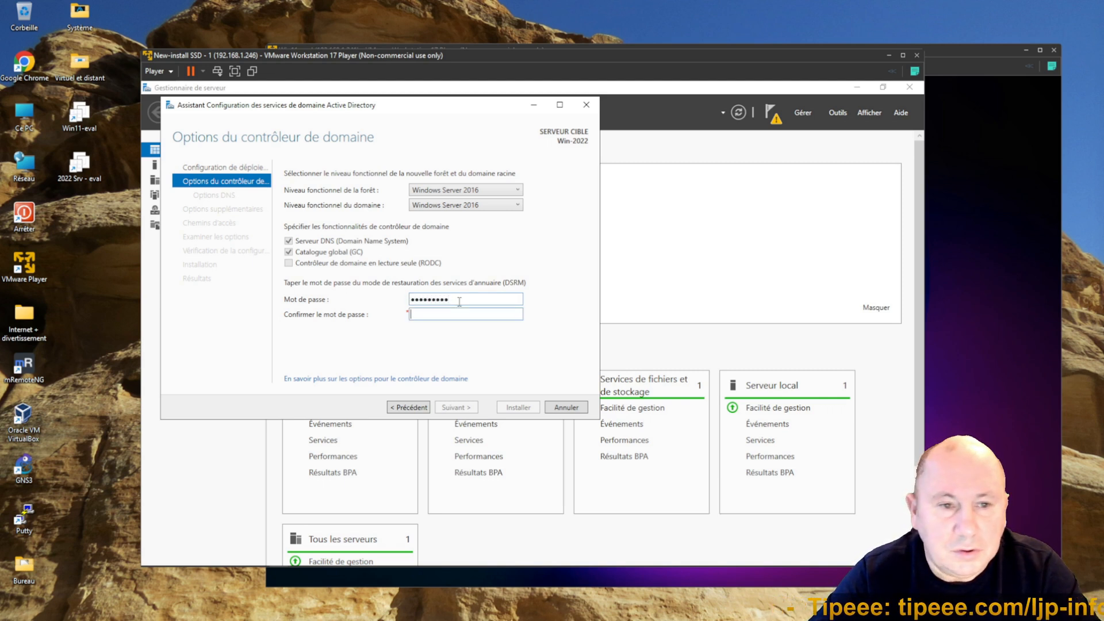
{"action": "key", "text": "Tab"}
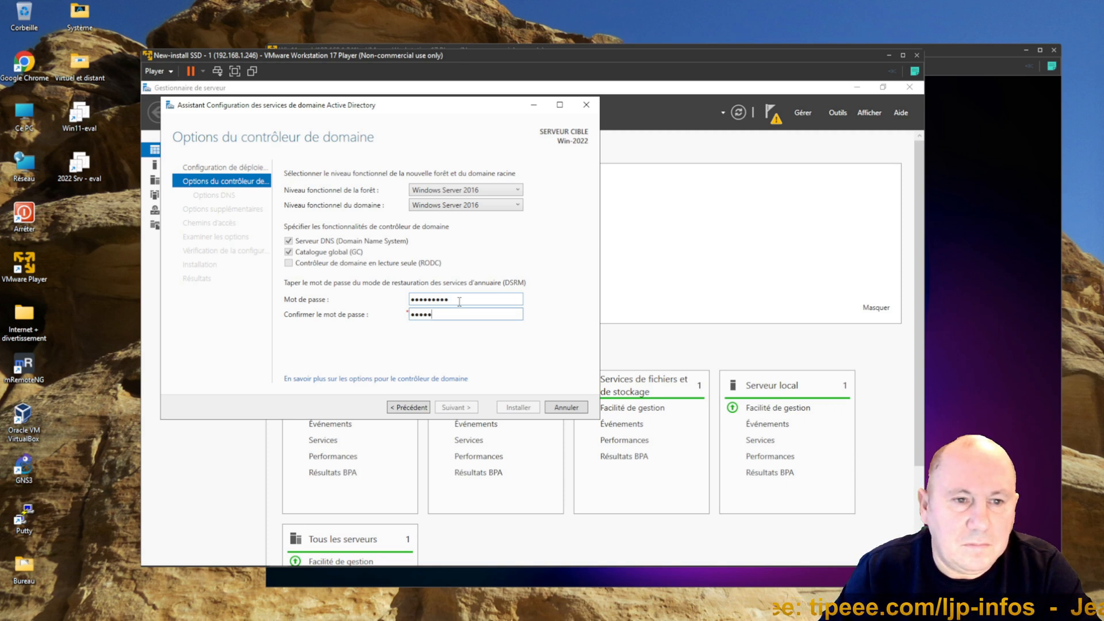
{"action": "type", "text": "•••••••••"}
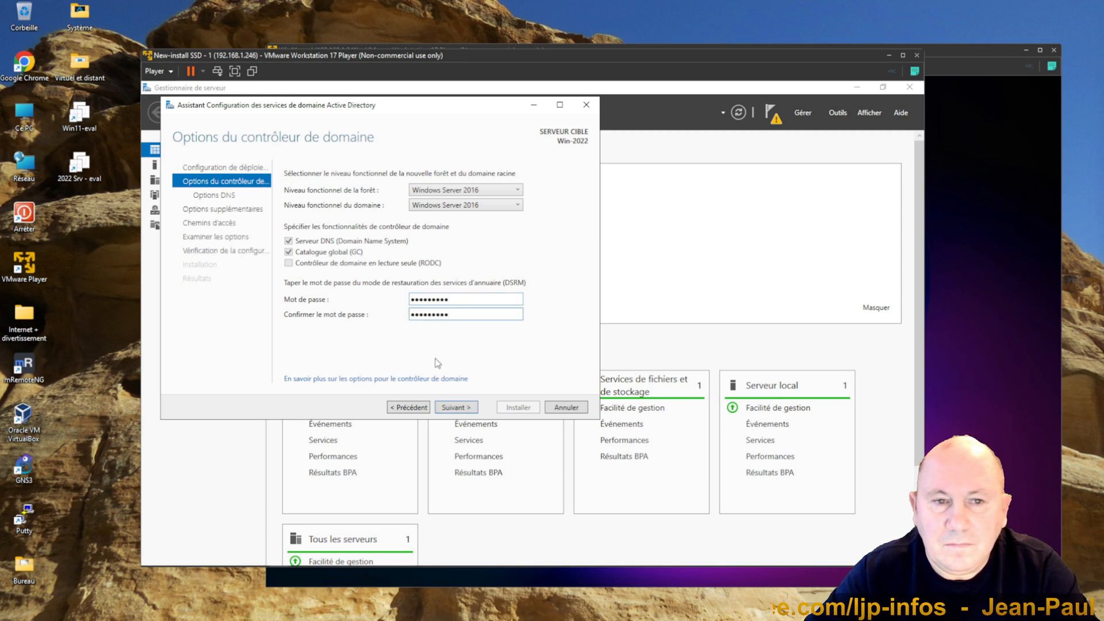
Step: Advance through the DNS options, NetBIOS name, paths and review pages keeping the defaults
{"action": "left_click", "coordinate": [455, 408]}
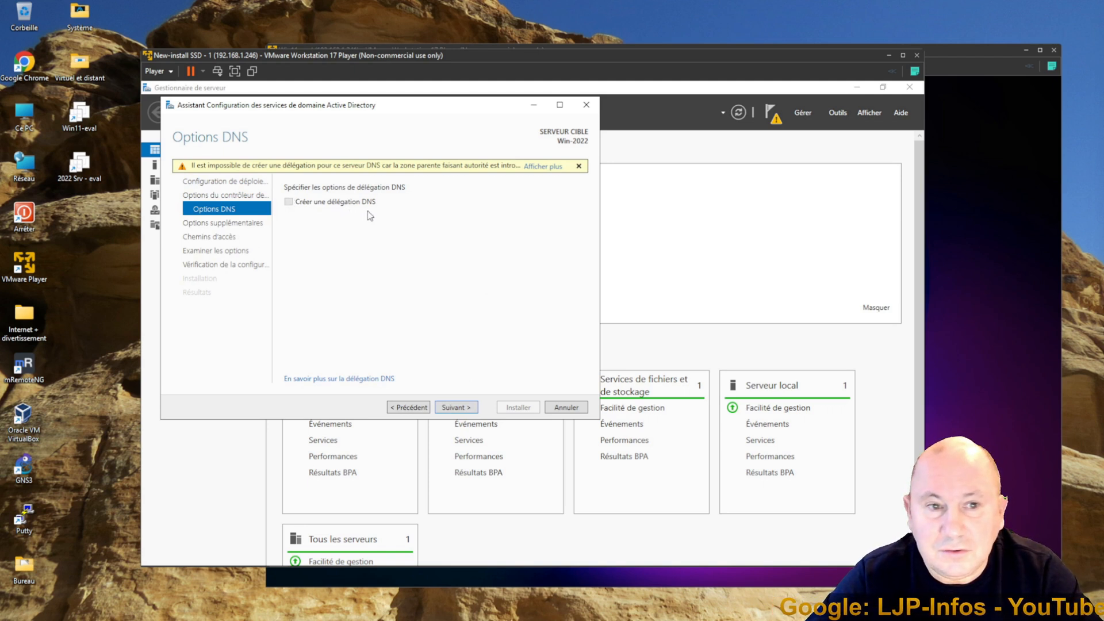
{"action": "left_click", "coordinate": [454, 407]}
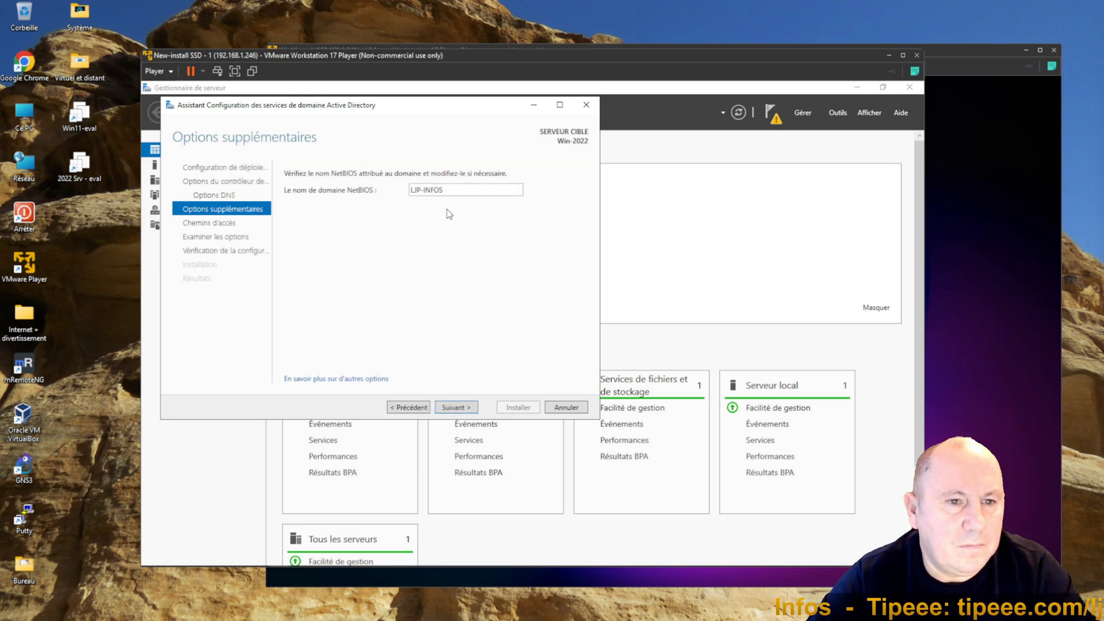
{"action": "left_click", "coordinate": [454, 407]}
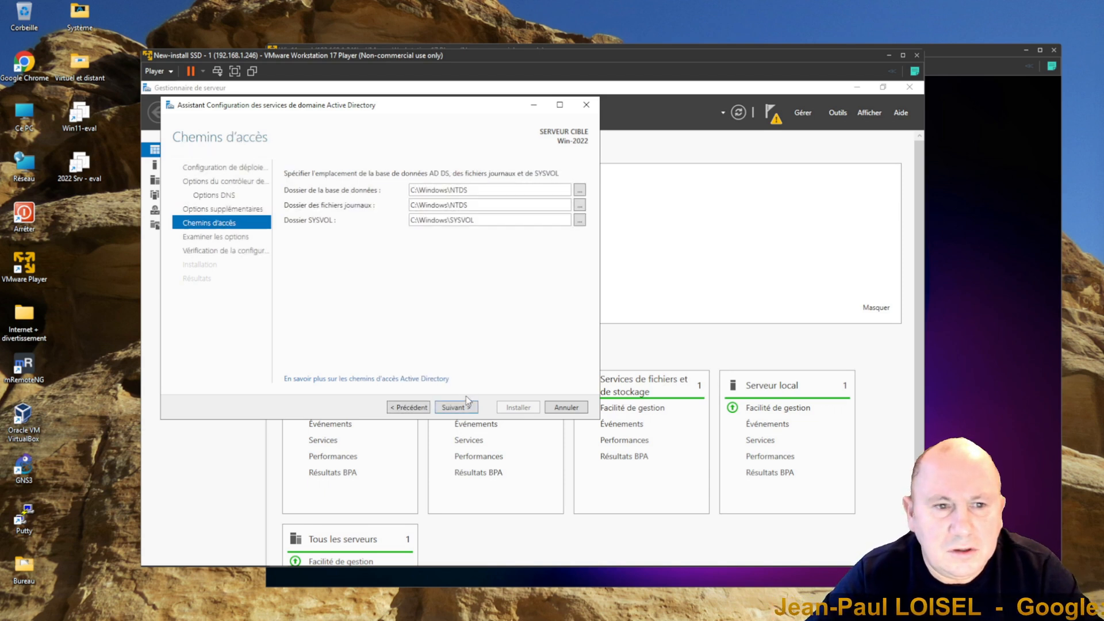
{"action": "left_click", "coordinate": [454, 408]}
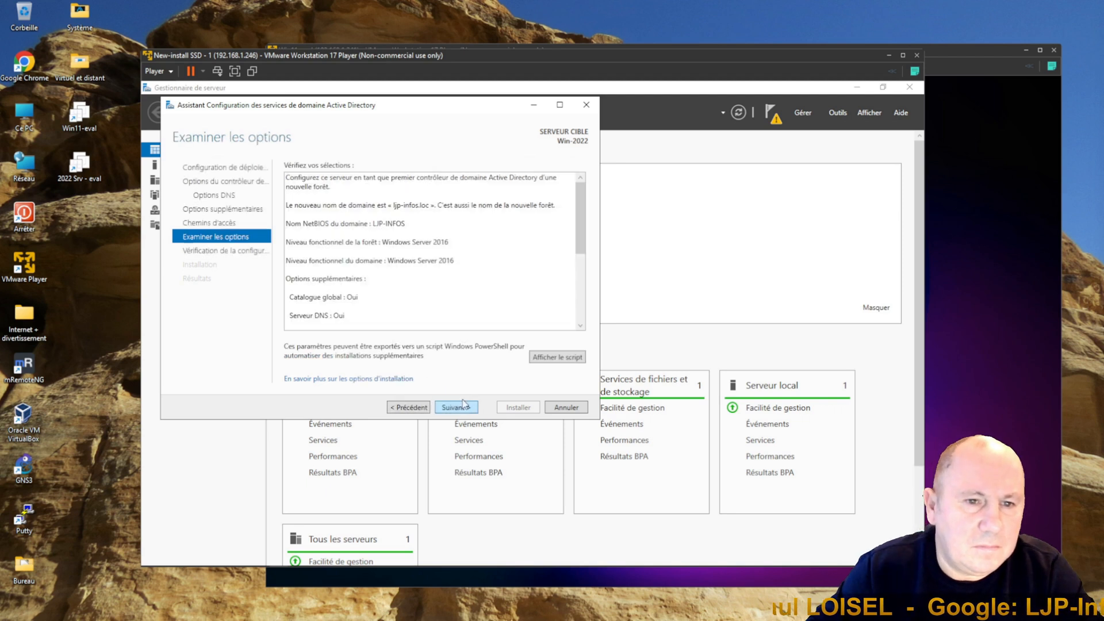
{"action": "left_click_drag", "start_coordinate": [582, 229], "coordinate": [585, 168]}
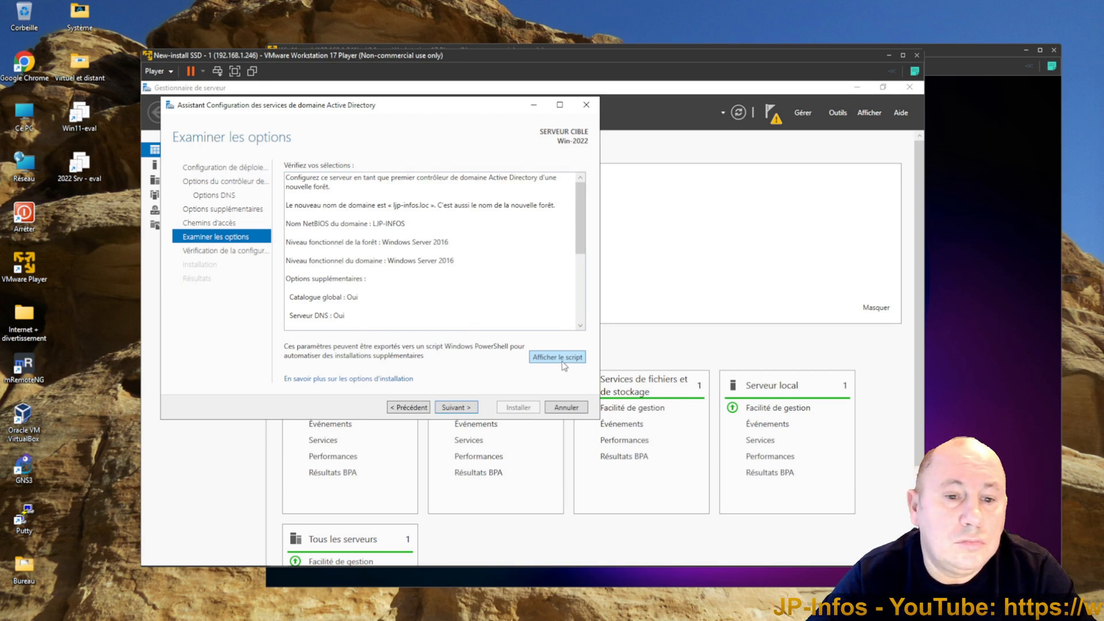
{"action": "left_click", "coordinate": [454, 408]}
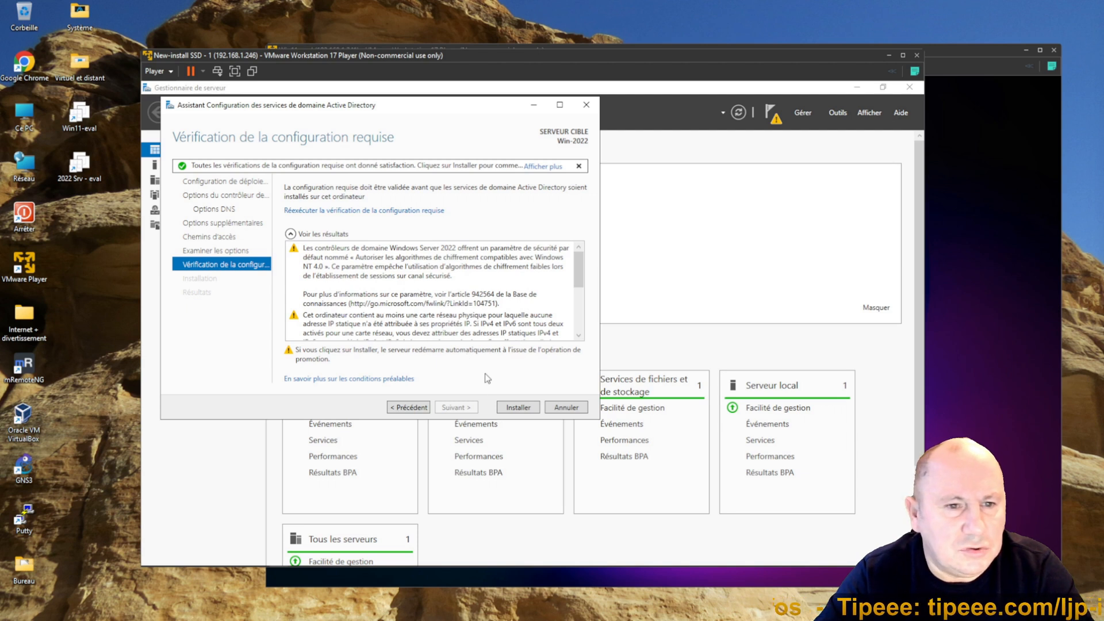
Step: Install the domain controller promotion and dismiss the sign-out notice
{"action": "left_click", "coordinate": [515, 408]}
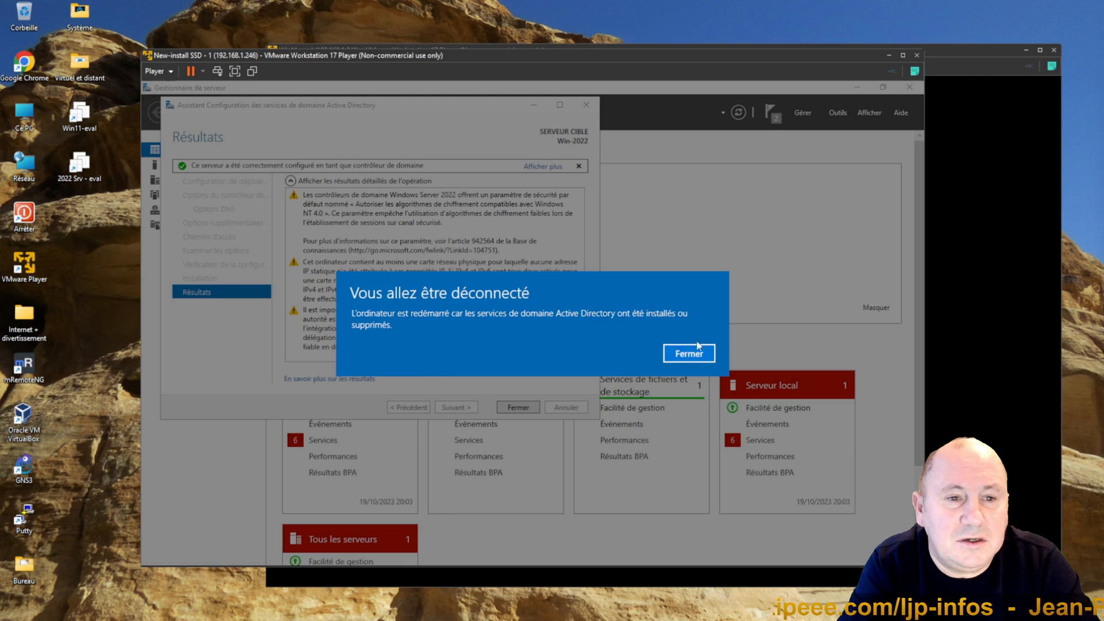
{"action": "left_click", "coordinate": [689, 353]}
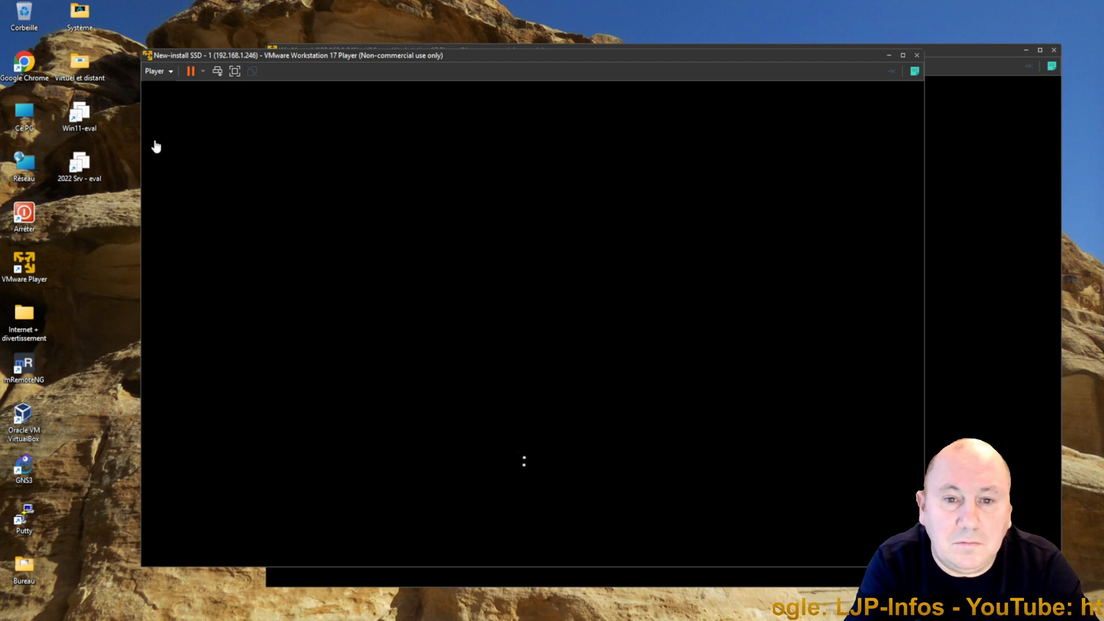
Step: In Chrome, open Webmin and inspect the address records of the ljp-infos.loc zone in the BIND DNS server, then close the browser
{"action": "double_click", "coordinate": [27, 68]}
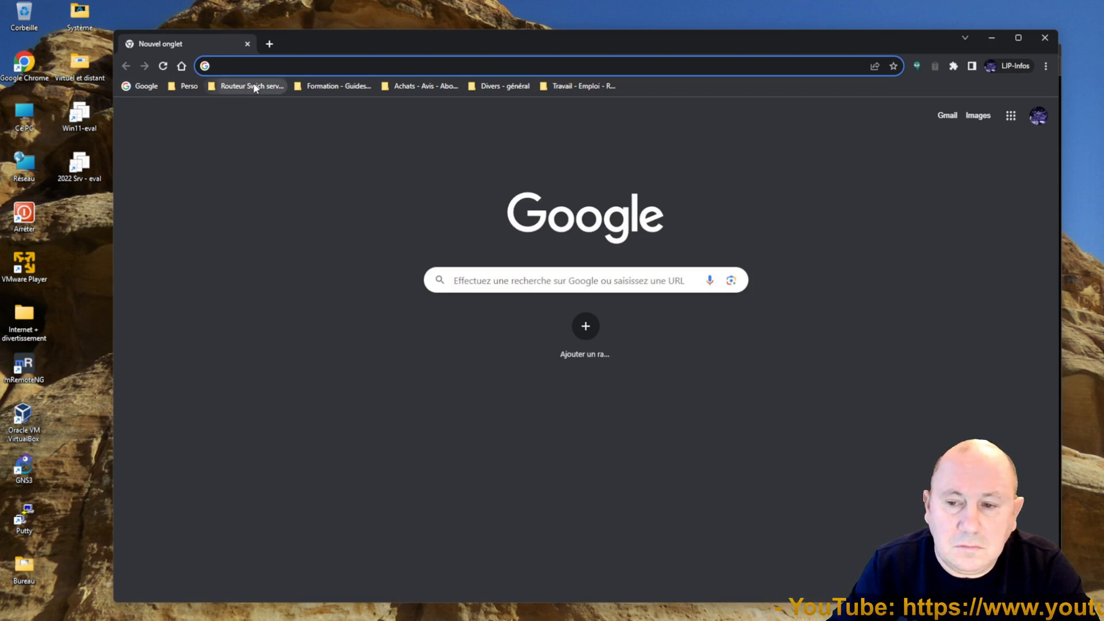
{"action": "left_click", "coordinate": [253, 84]}
{"action": "left_click", "coordinate": [253, 163]}
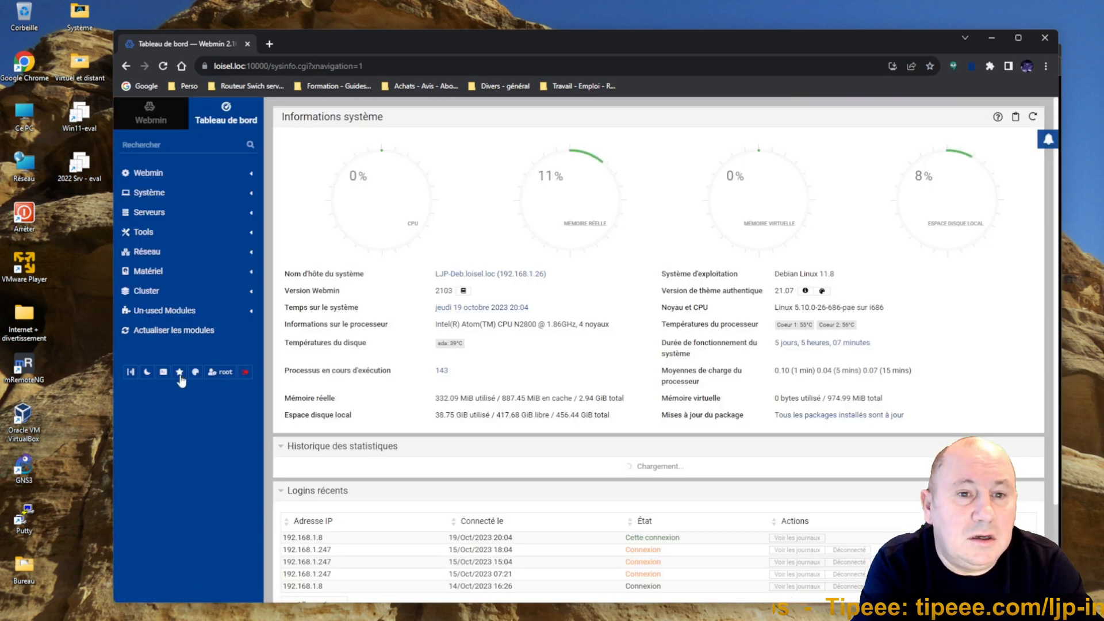
{"action": "left_click", "coordinate": [179, 373]}
{"action": "left_click", "coordinate": [504, 313]}
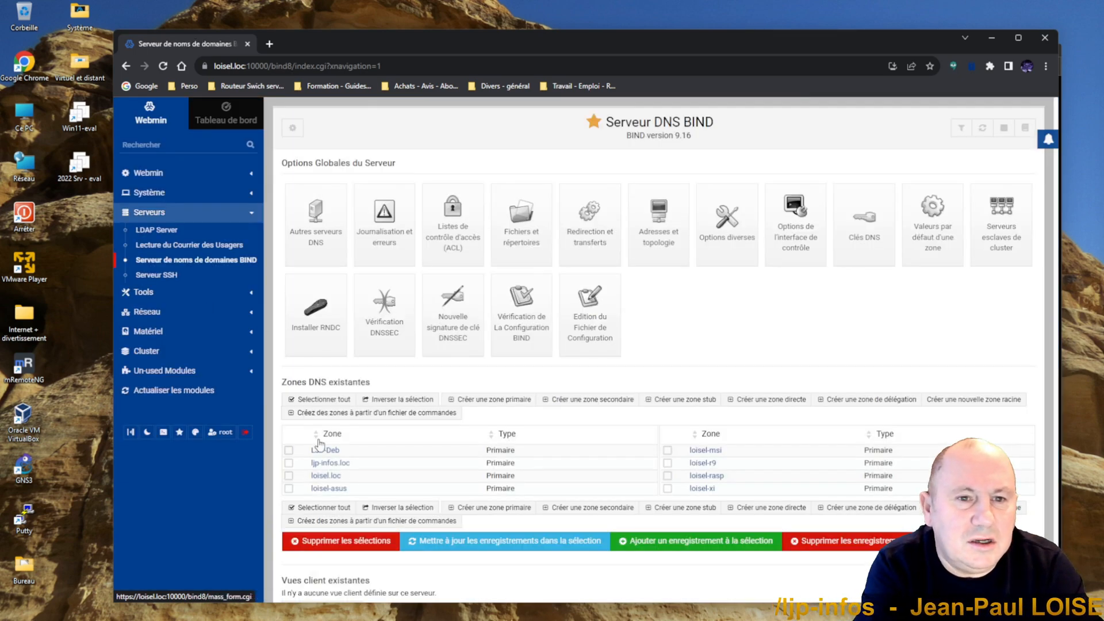
{"action": "left_click", "coordinate": [324, 465]}
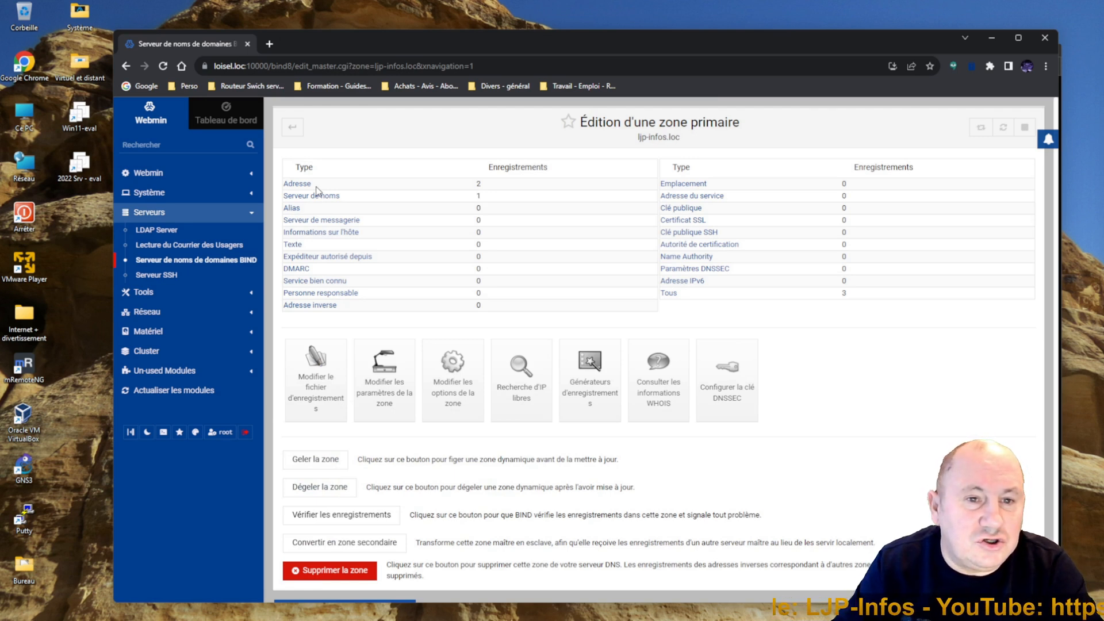
{"action": "left_click", "coordinate": [296, 186]}
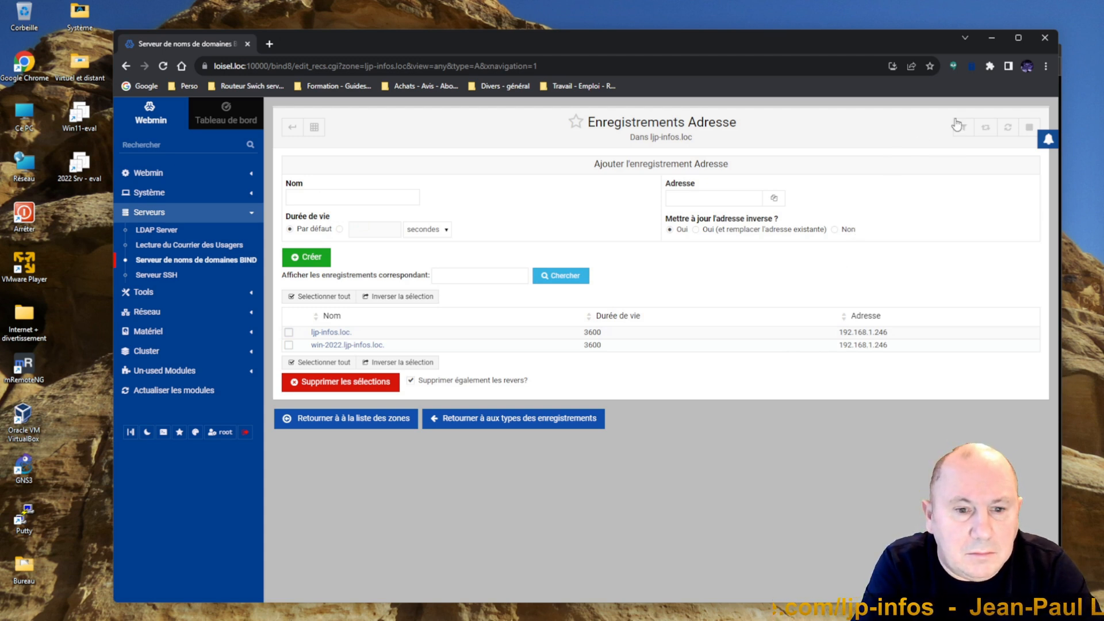
{"action": "left_click", "coordinate": [1043, 38]}
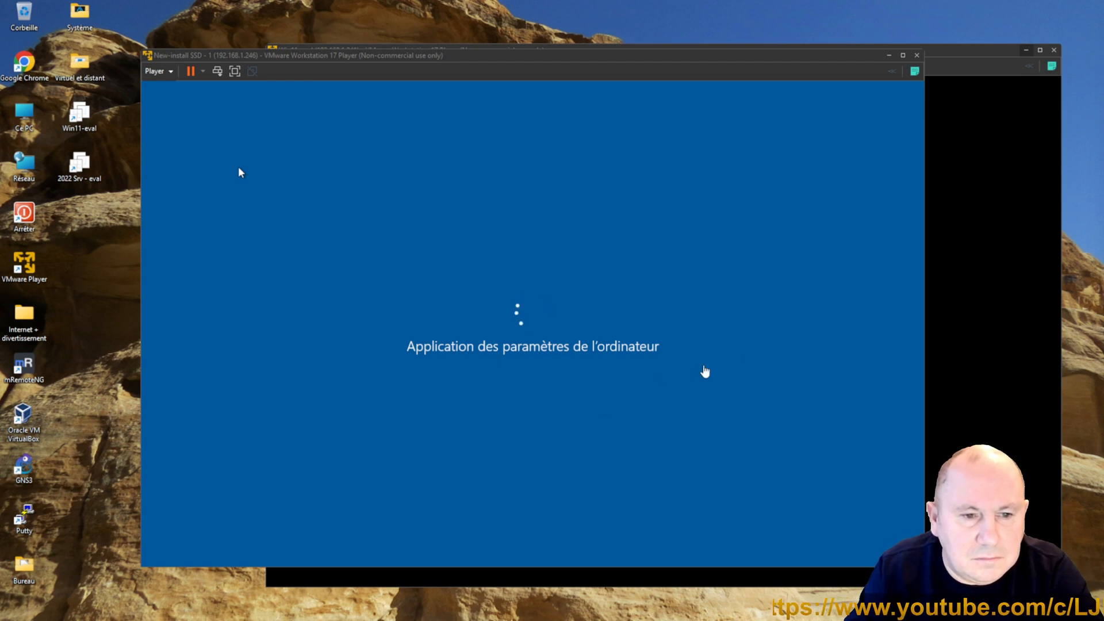
Step: In the Windows 11 VM, open PowerShell and ping ljp-infos.loc
{"action": "left_click", "coordinate": [964, 375]}
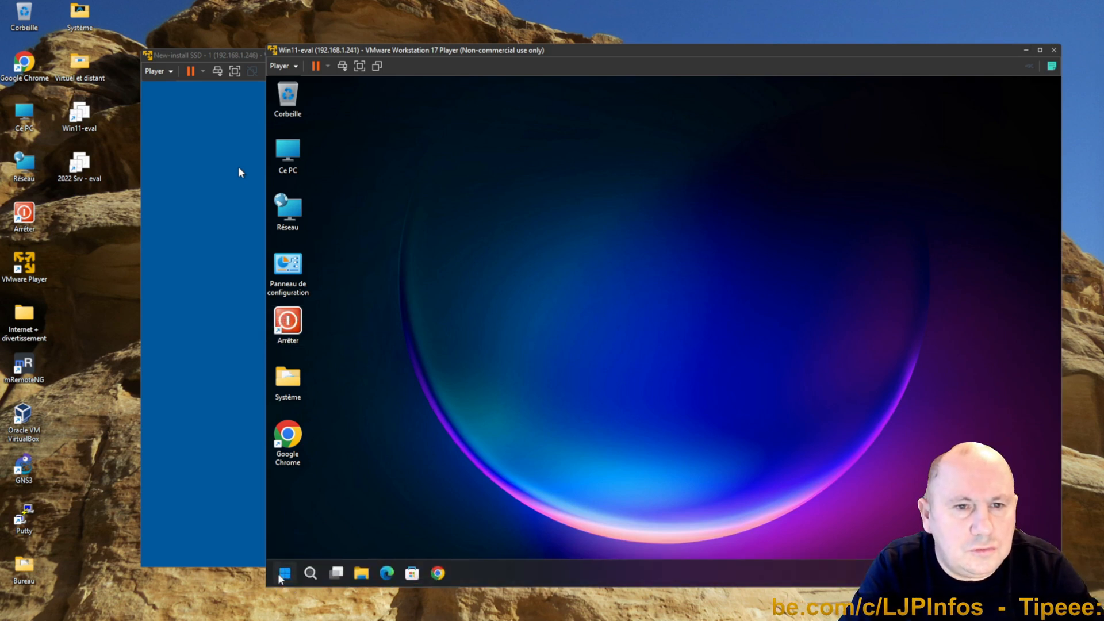
{"action": "right_click", "coordinate": [284, 574]}
{"action": "left_click", "coordinate": [309, 390]}
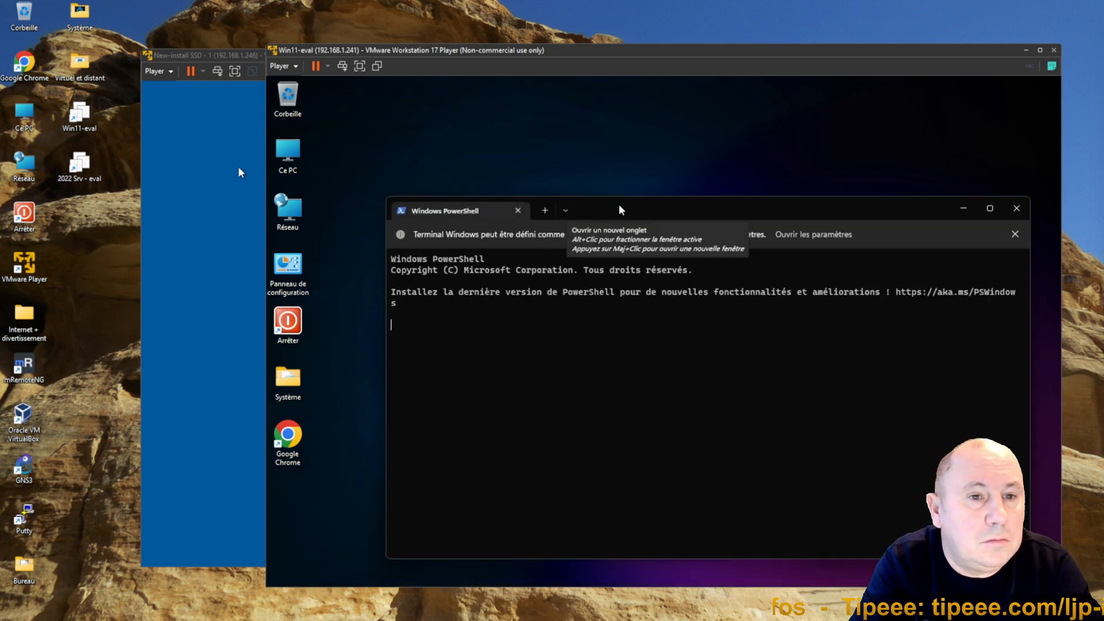
{"action": "left_click_drag", "start_coordinate": [626, 210], "coordinate": [599, 173]}
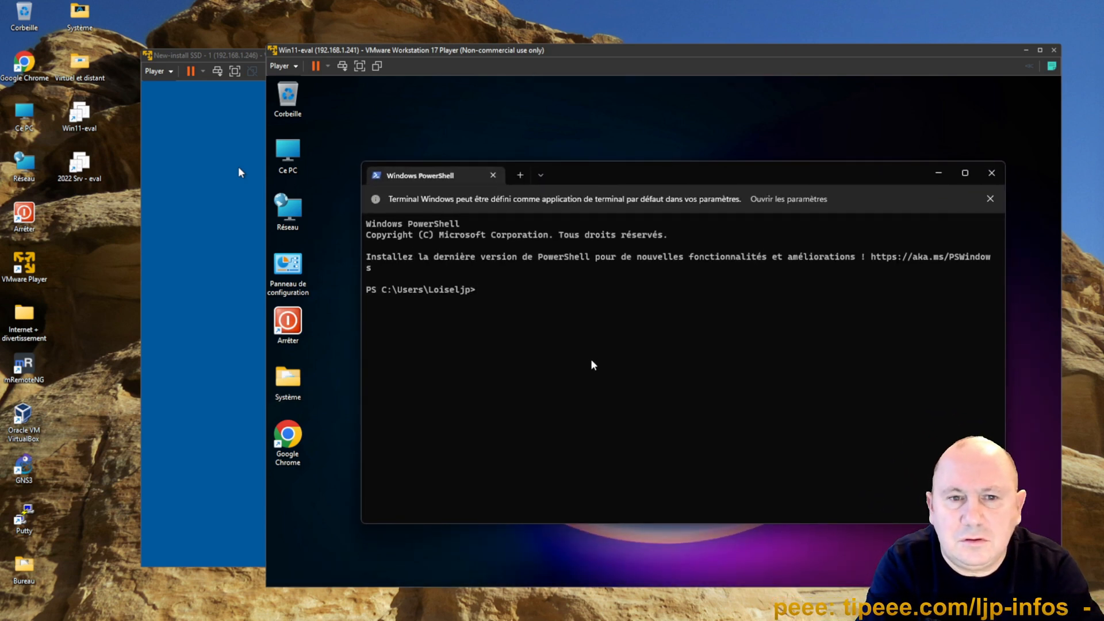
{"action": "type", "text": "ping "}
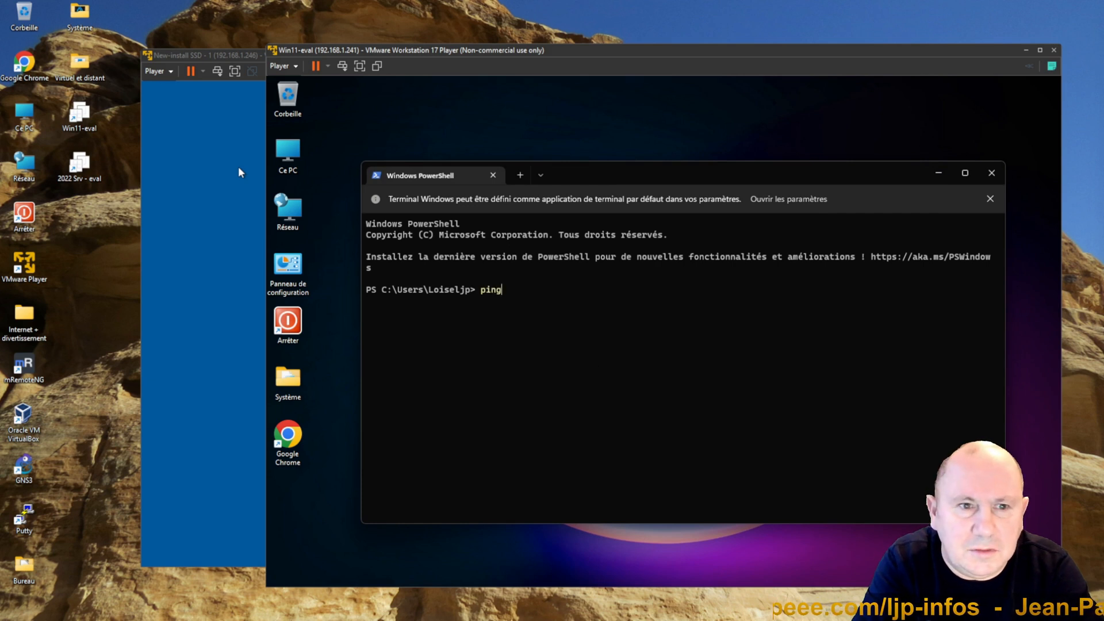
{"action": "type", "text": "ljp-"}
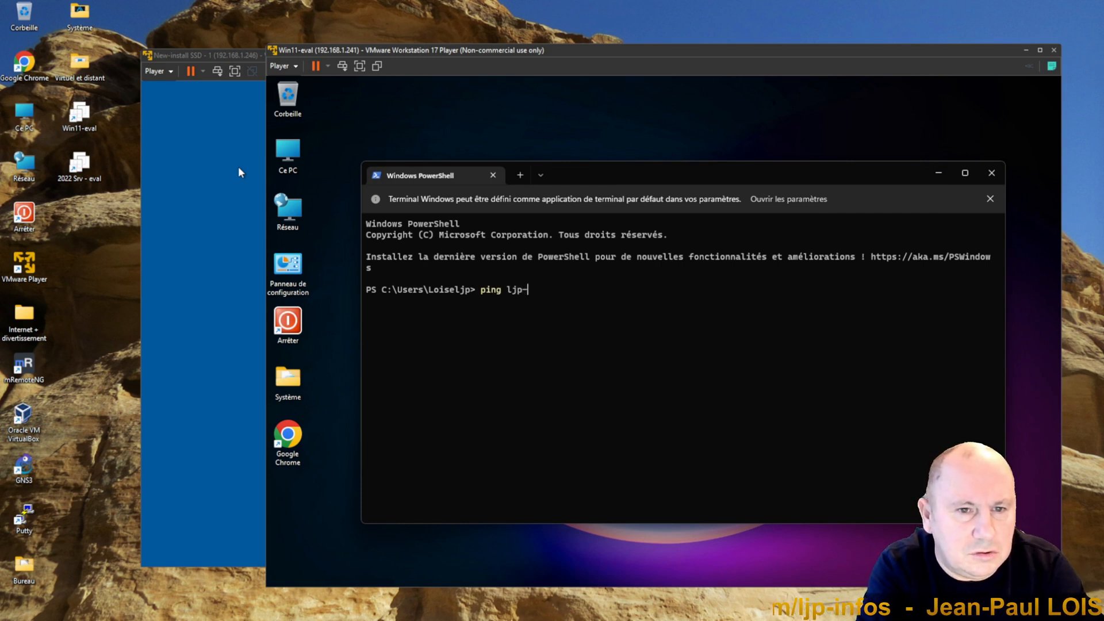
{"action": "type", "text": "infos."}
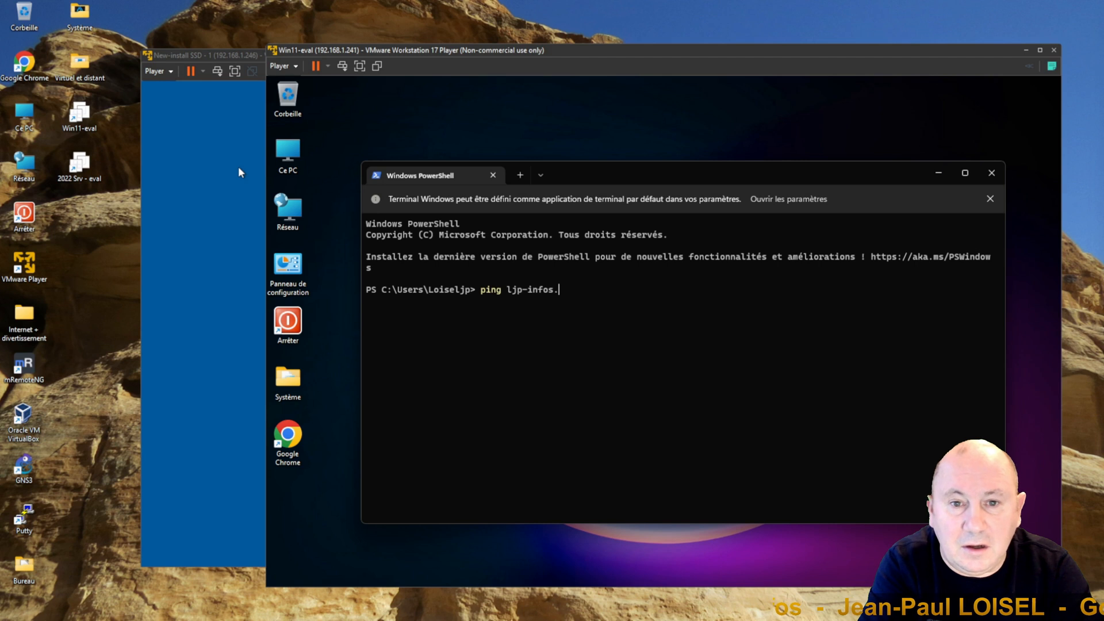
{"action": "type", "text": "loc"}
{"action": "key", "text": "Return"}
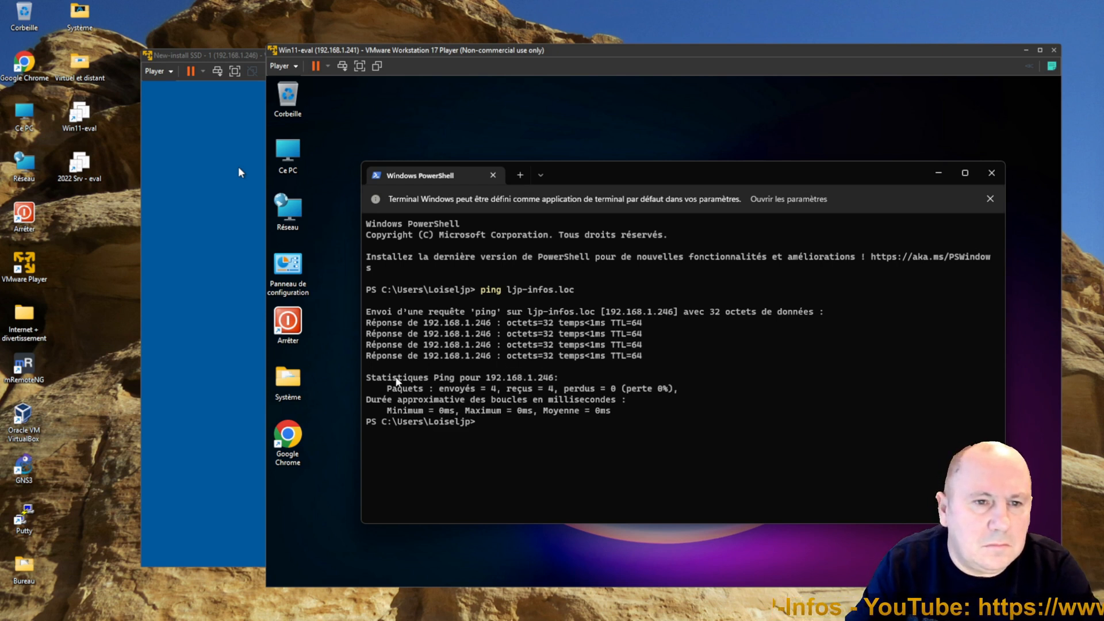
Step: On the server, open Active Directory Users and Computers from the administrative tools and expand the ljp-infos.loc domain
{"action": "left_click", "coordinate": [190, 399]}
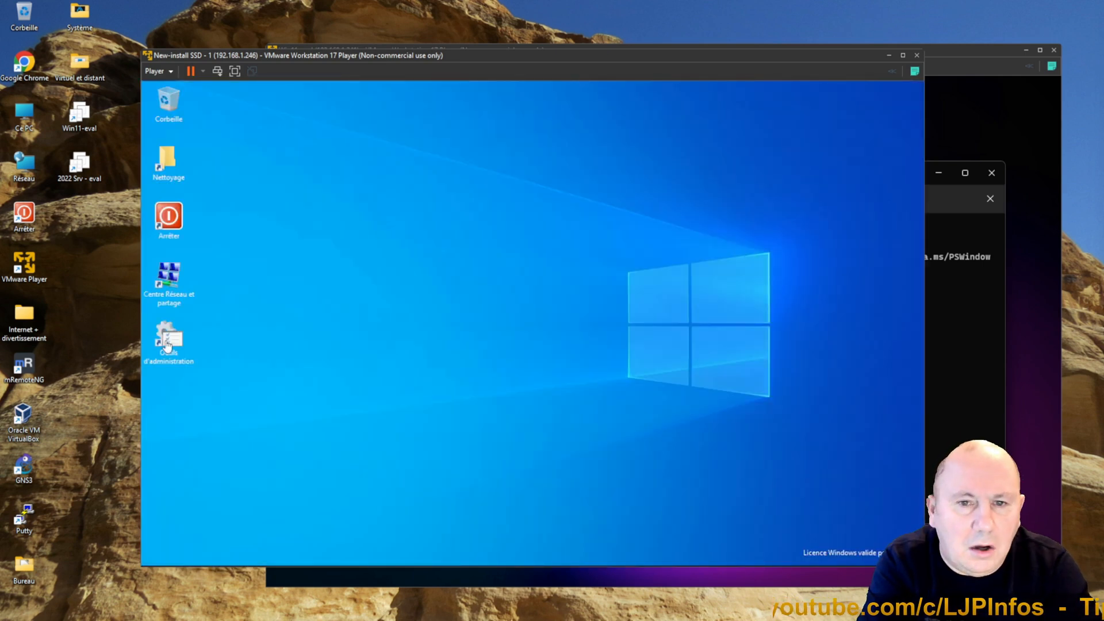
{"action": "left_click", "coordinate": [166, 342]}
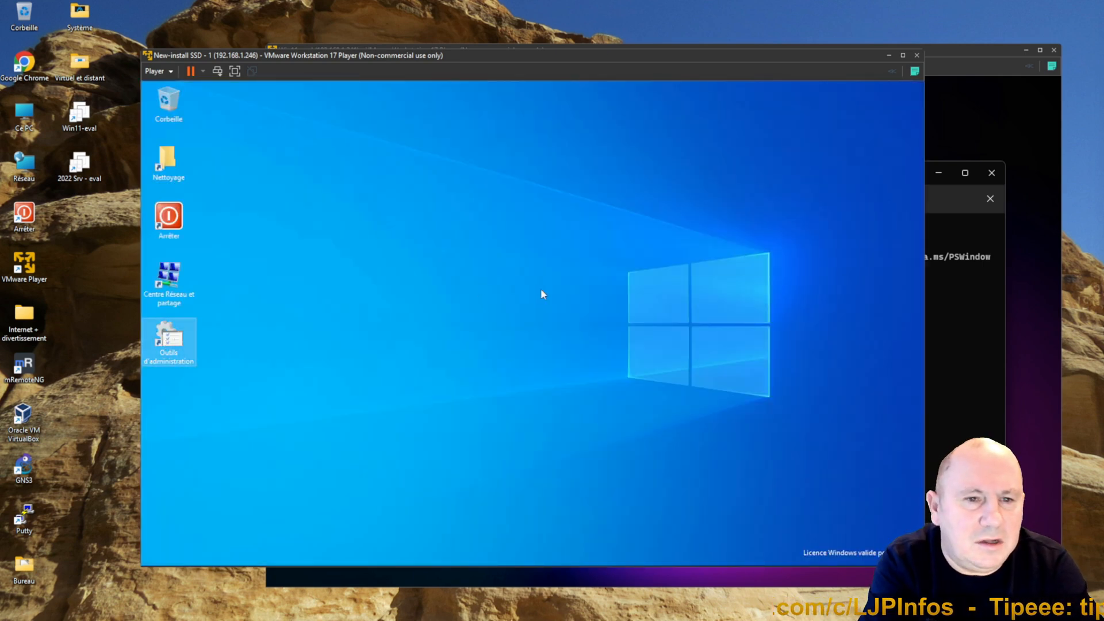
{"action": "double_click", "coordinate": [174, 344]}
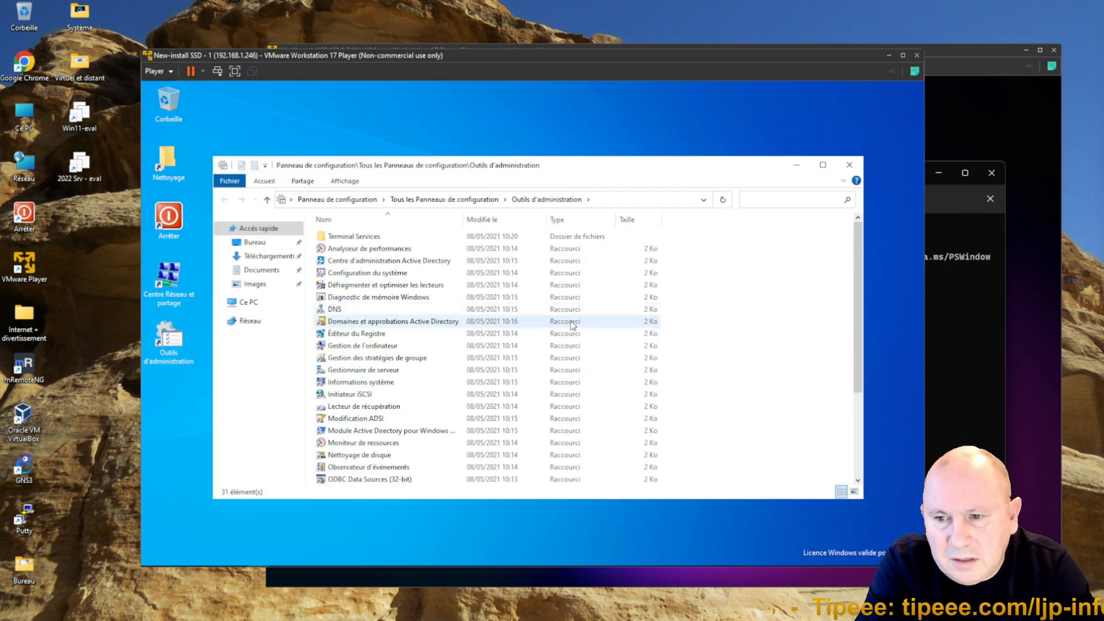
{"action": "scroll", "coordinate": [572, 324], "scroll_direction": "down", "scroll_amount": 4}
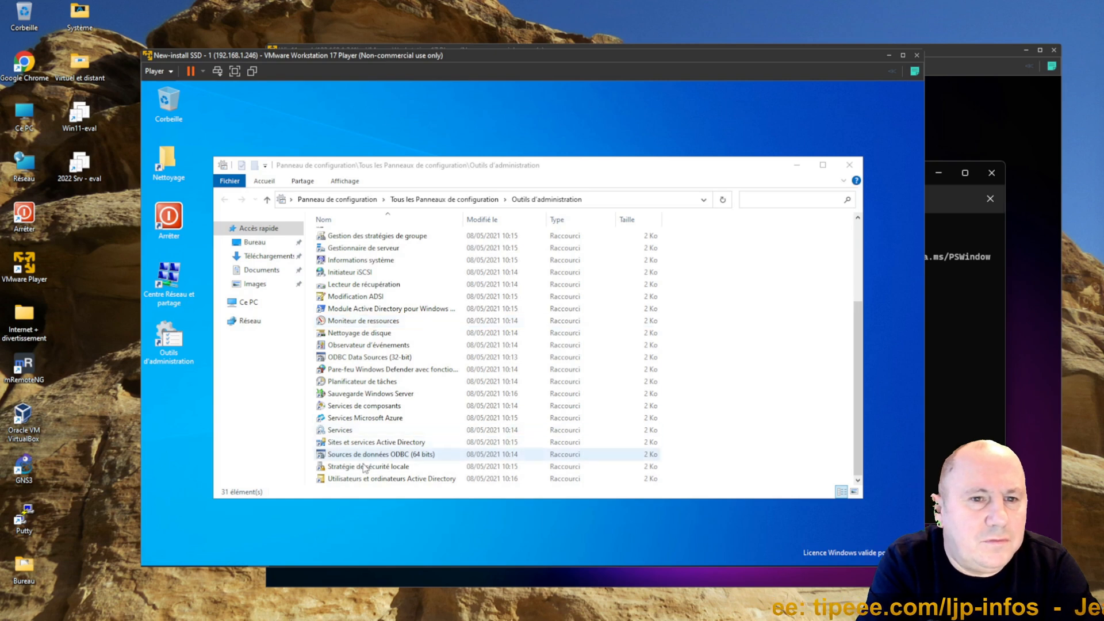
{"action": "double_click", "coordinate": [360, 479]}
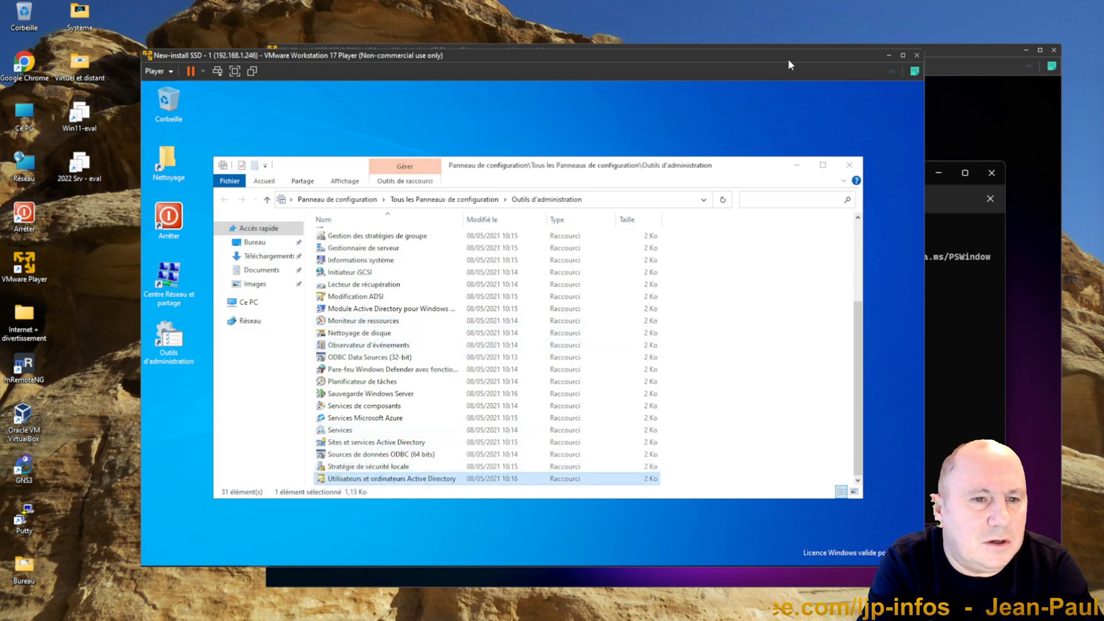
{"action": "left_click", "coordinate": [859, 166]}
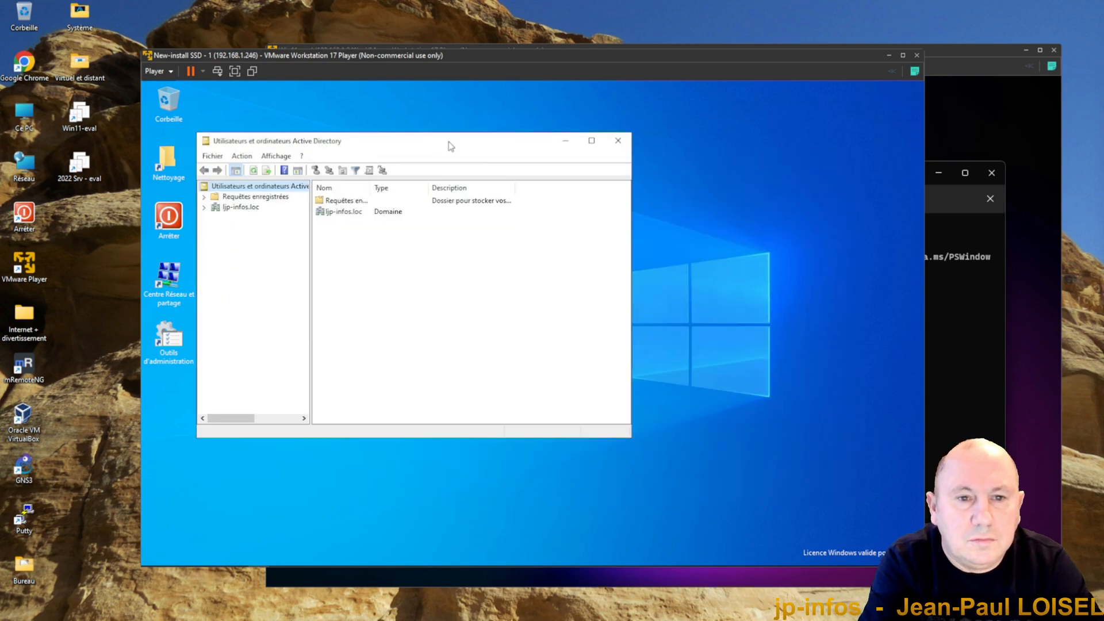
{"action": "left_click_drag", "start_coordinate": [409, 145], "coordinate": [522, 117]}
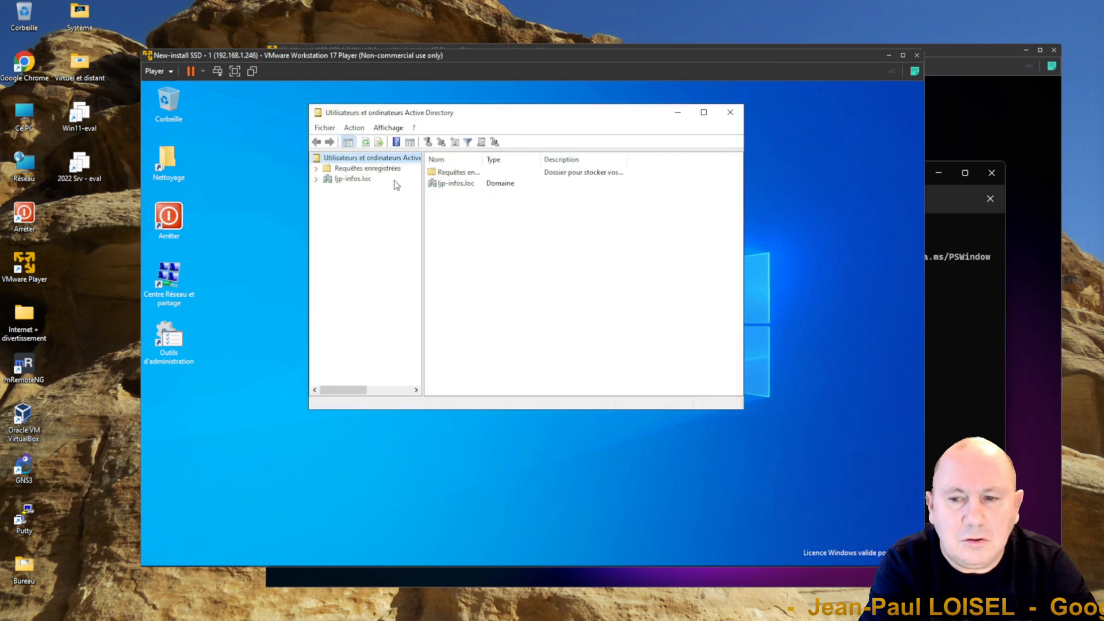
{"action": "double_click", "coordinate": [340, 180]}
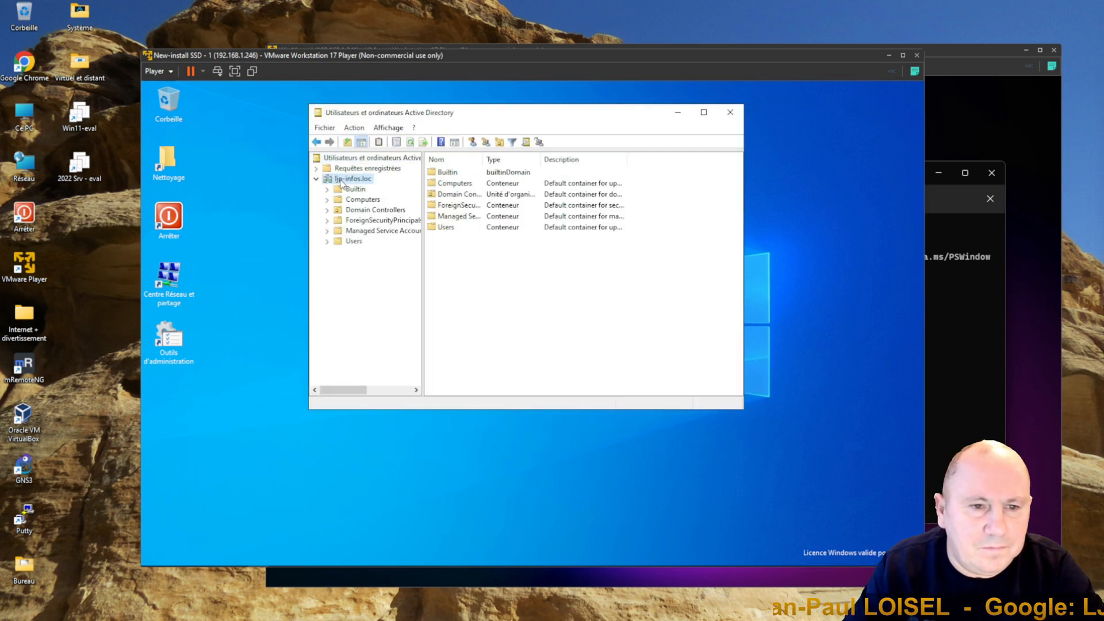
Step: Browse the Computers and Domain Controllers containers of the ljp-infos.loc domain
{"action": "left_click", "coordinate": [364, 200]}
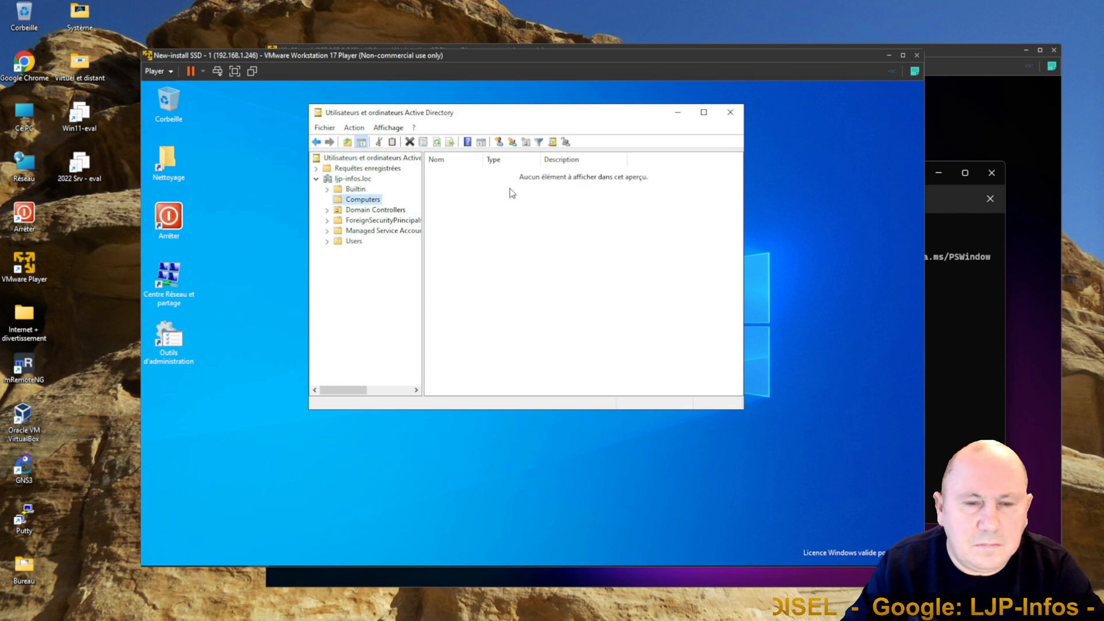
{"action": "left_click", "coordinate": [396, 214]}
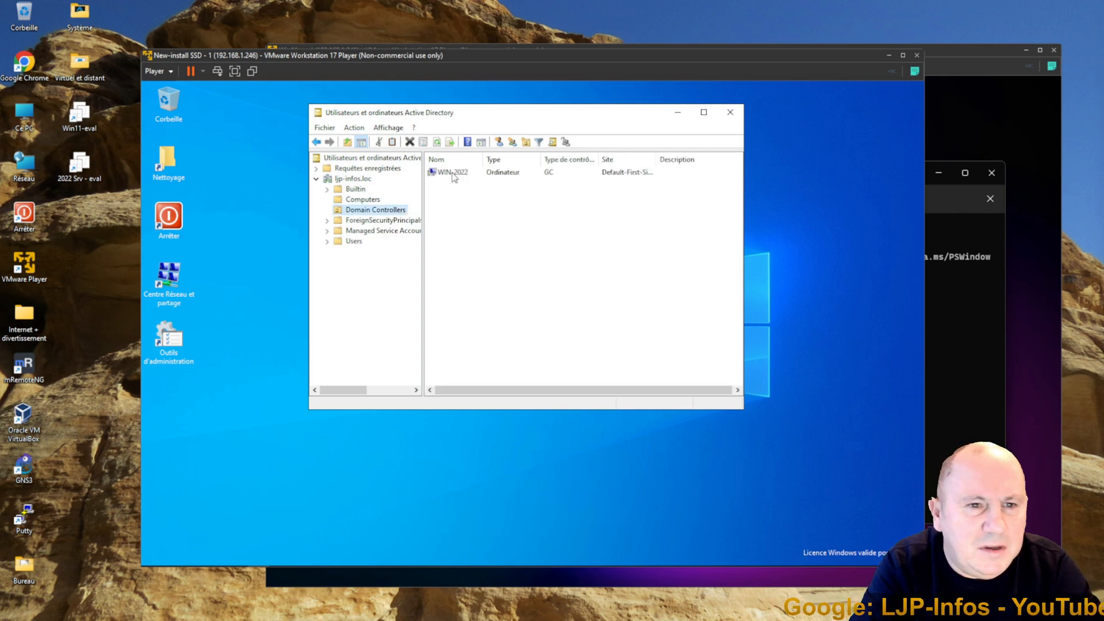
{"action": "left_click", "coordinate": [366, 201]}
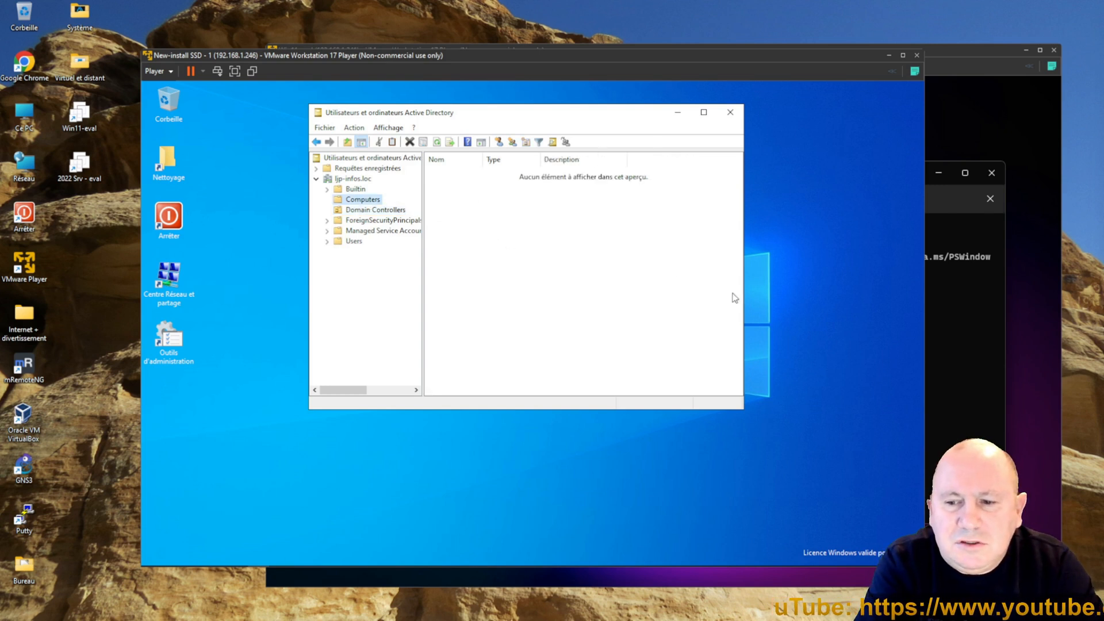
Step: Switch to the Windows 11 VM, close PowerShell, and open Settings
{"action": "left_click", "coordinate": [945, 324]}
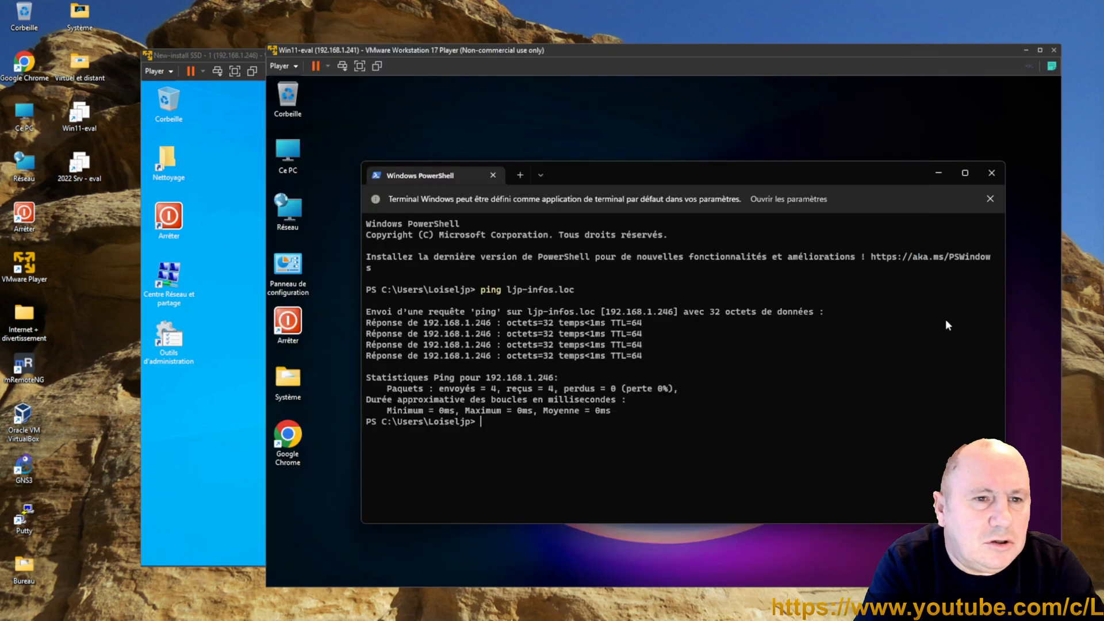
{"action": "left_click", "coordinate": [992, 173]}
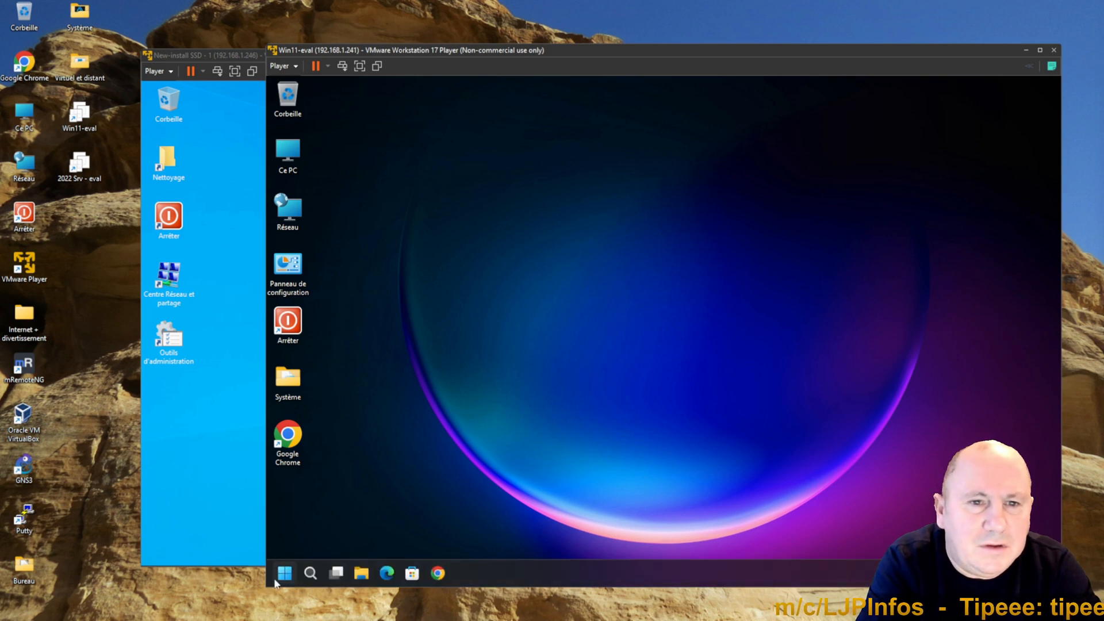
{"action": "right_click", "coordinate": [283, 575]}
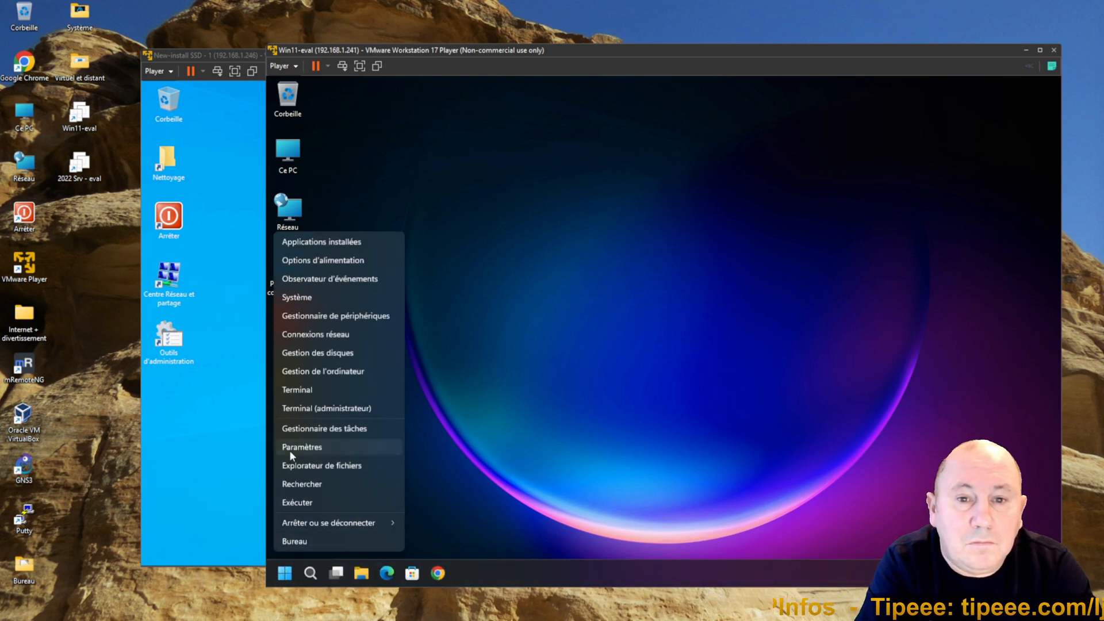
{"action": "left_click", "coordinate": [291, 449]}
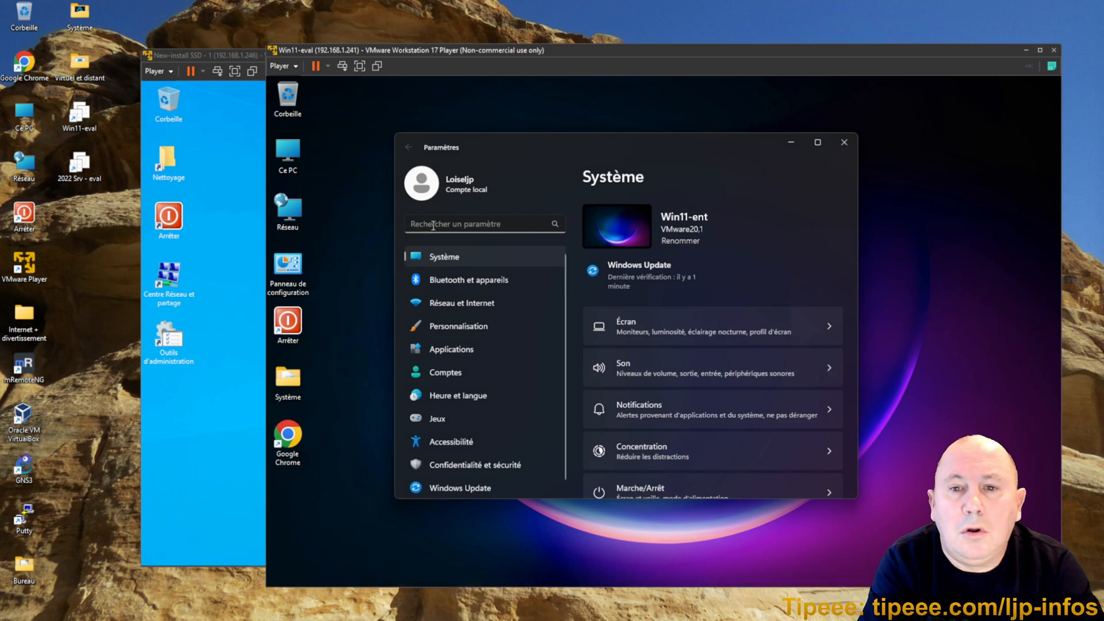
Step: Search settings for 'scola', open the Accès professionnel ou scolaire page and look through its options
{"action": "type", "text": "scola"}
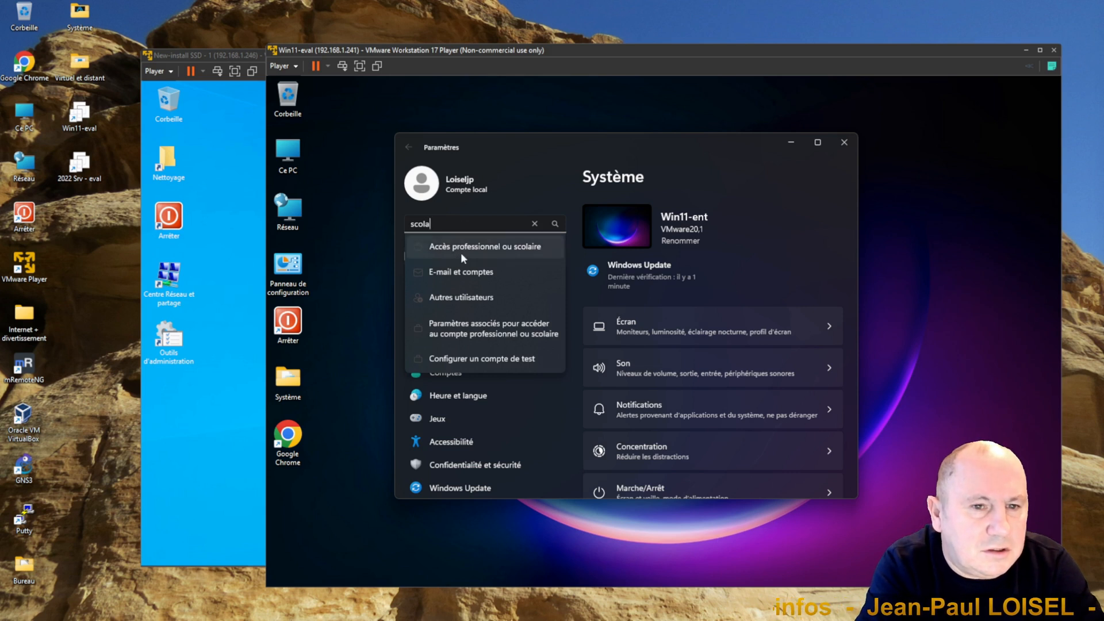
{"action": "left_click", "coordinate": [498, 253]}
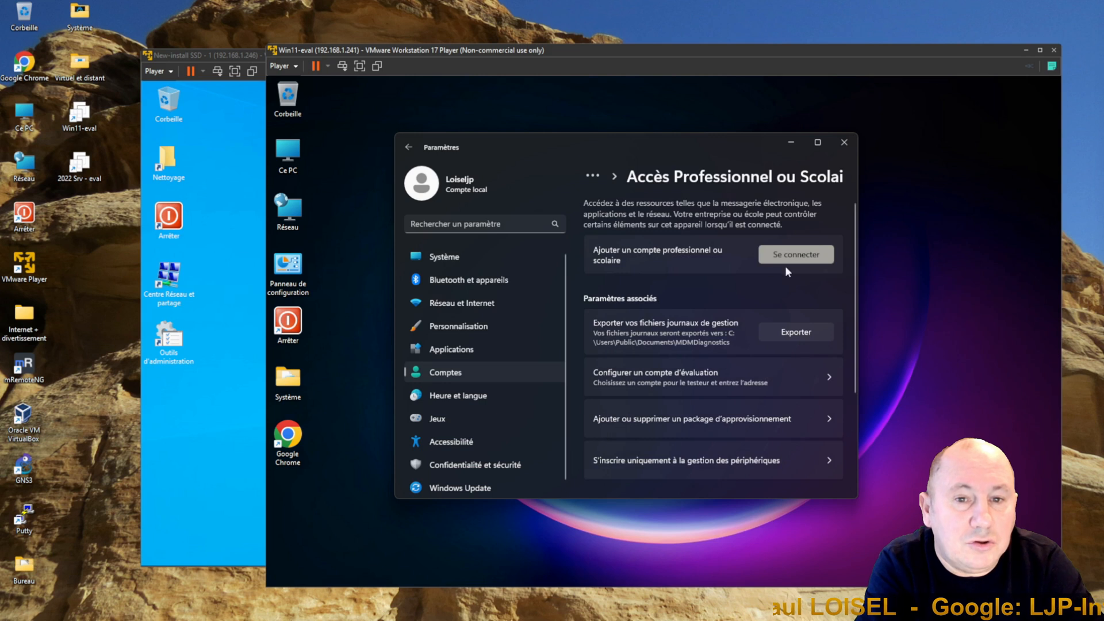
{"action": "left_click_drag", "start_coordinate": [861, 322], "coordinate": [927, 321]}
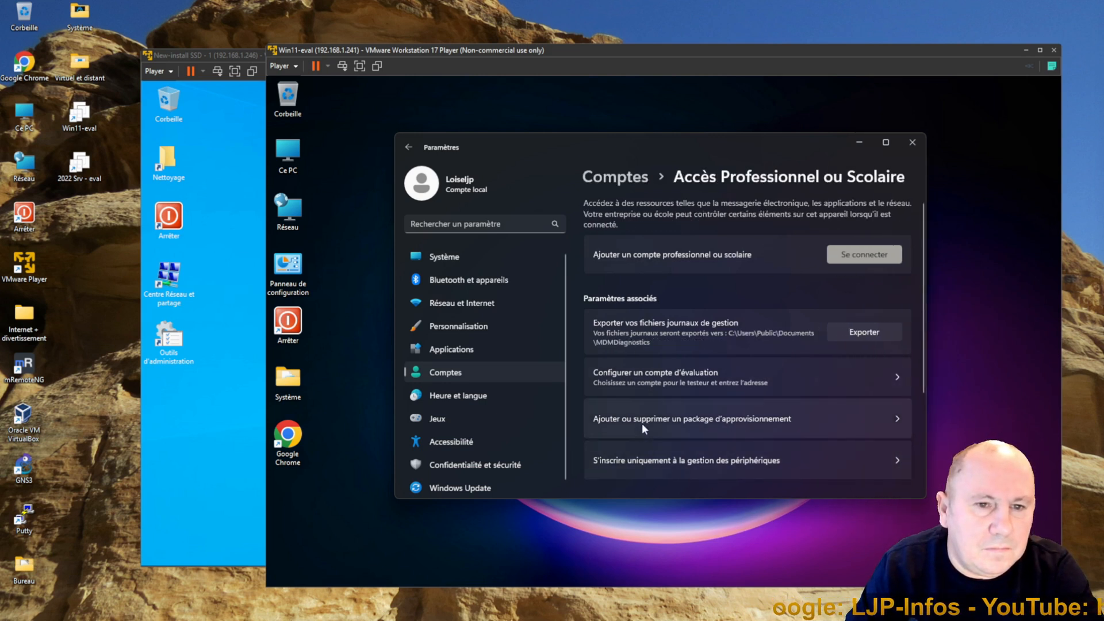
{"action": "scroll", "coordinate": [685, 459], "scroll_direction": "down", "scroll_amount": 1}
{"action": "scroll", "coordinate": [684, 459], "scroll_direction": "down", "scroll_amount": 1}
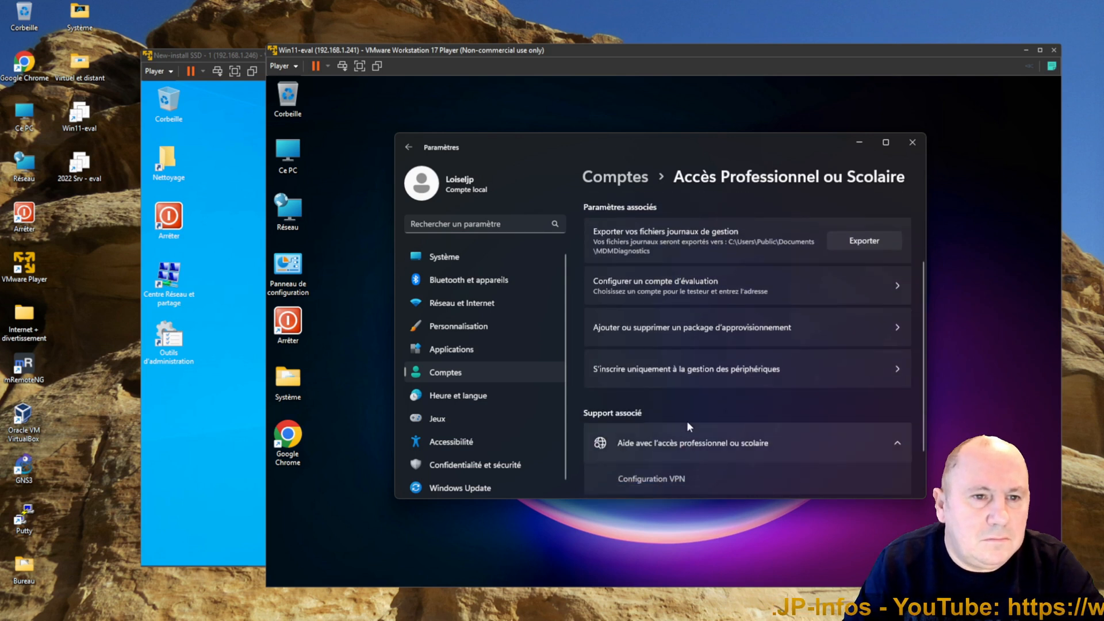
{"action": "scroll", "coordinate": [732, 382], "scroll_direction": "down", "scroll_amount": 1}
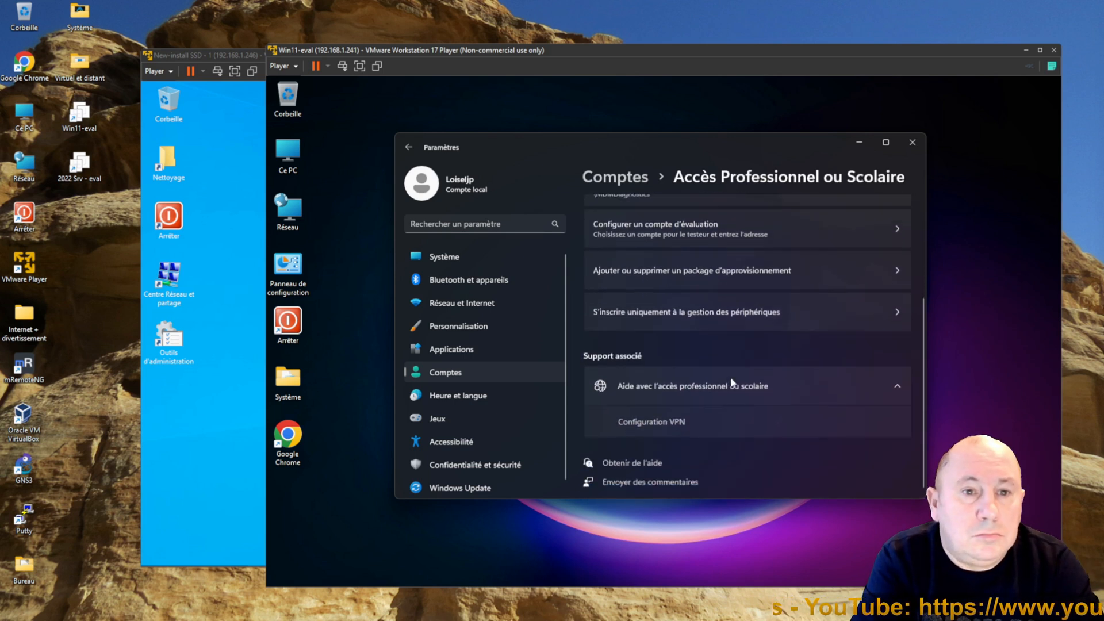
{"action": "scroll", "coordinate": [732, 382], "scroll_direction": "up", "scroll_amount": 3}
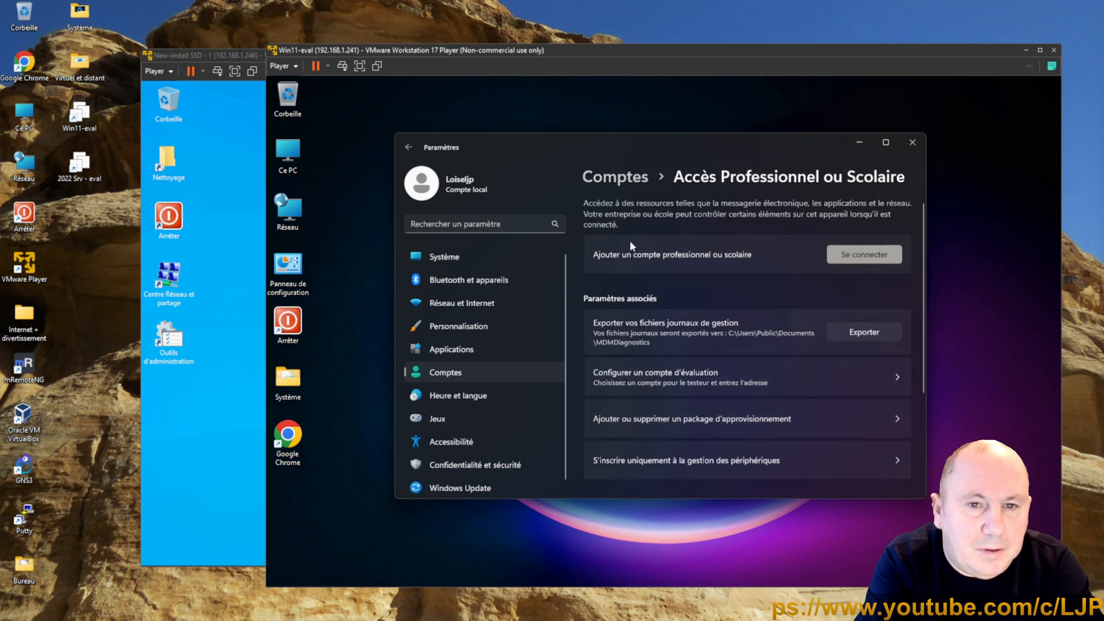
Step: Open the dialog for adding a work or school account, then close it and Settings
{"action": "left_click", "coordinate": [862, 257]}
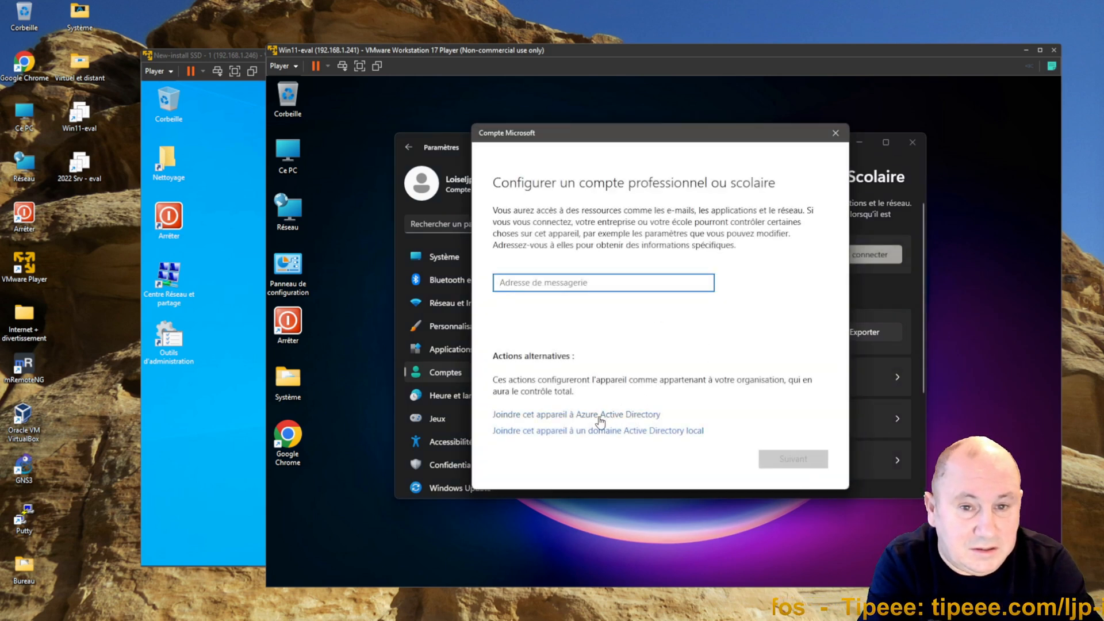
{"action": "left_click", "coordinate": [835, 133]}
{"action": "left_click", "coordinate": [911, 145]}
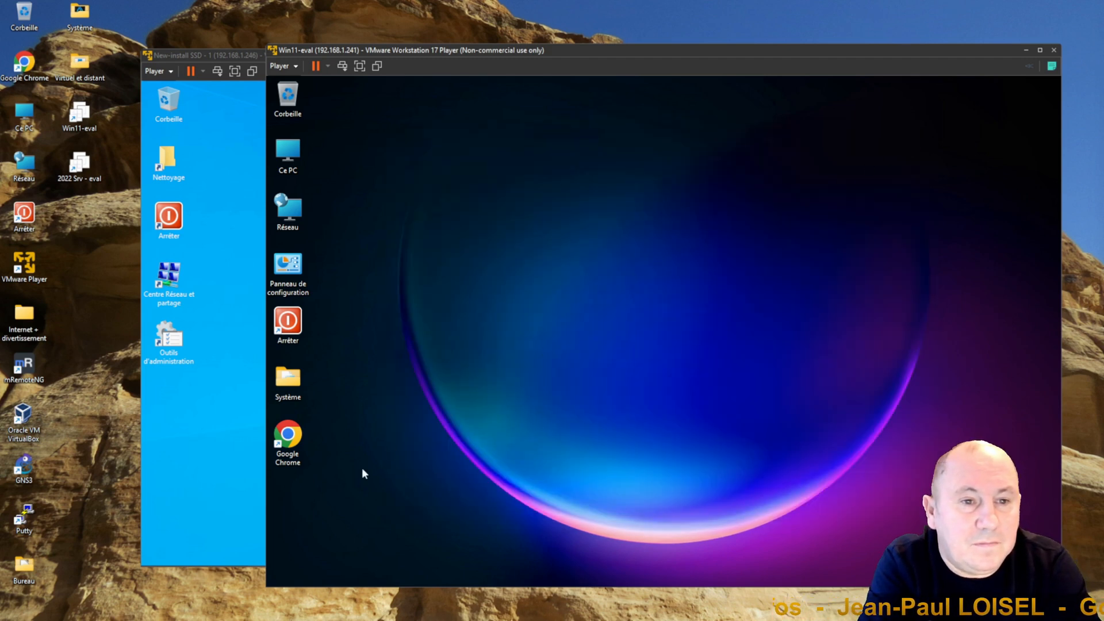
Step: Open the System settings and the Domain or workgroup system properties dialog
{"action": "right_click", "coordinate": [284, 573]}
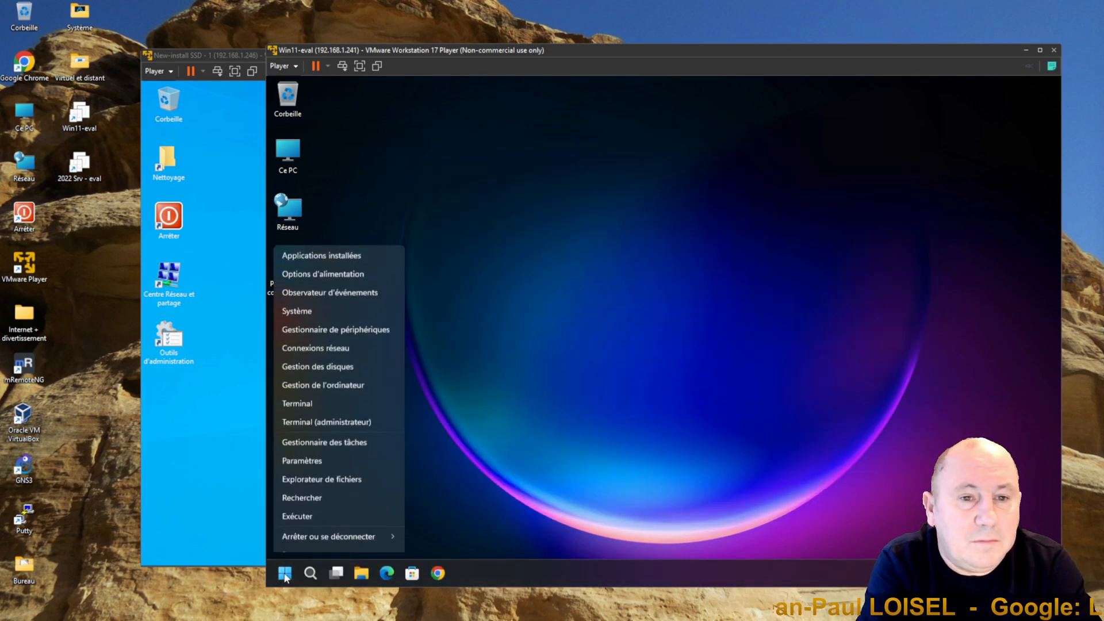
{"action": "left_click", "coordinate": [299, 297]}
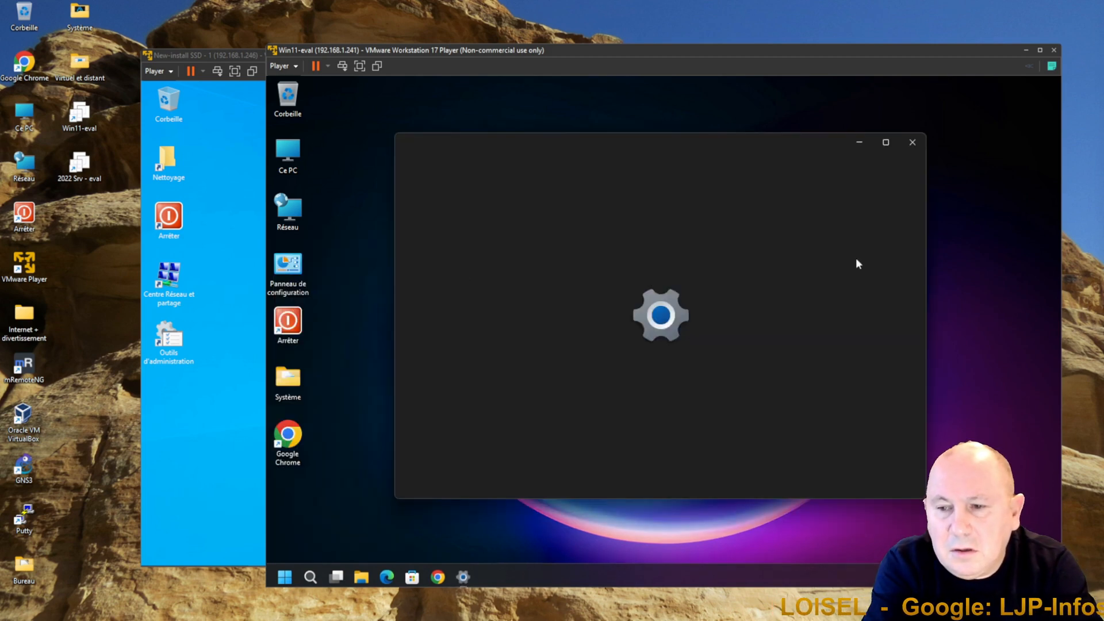
{"action": "scroll", "coordinate": [858, 277], "scroll_direction": "down", "scroll_amount": 3}
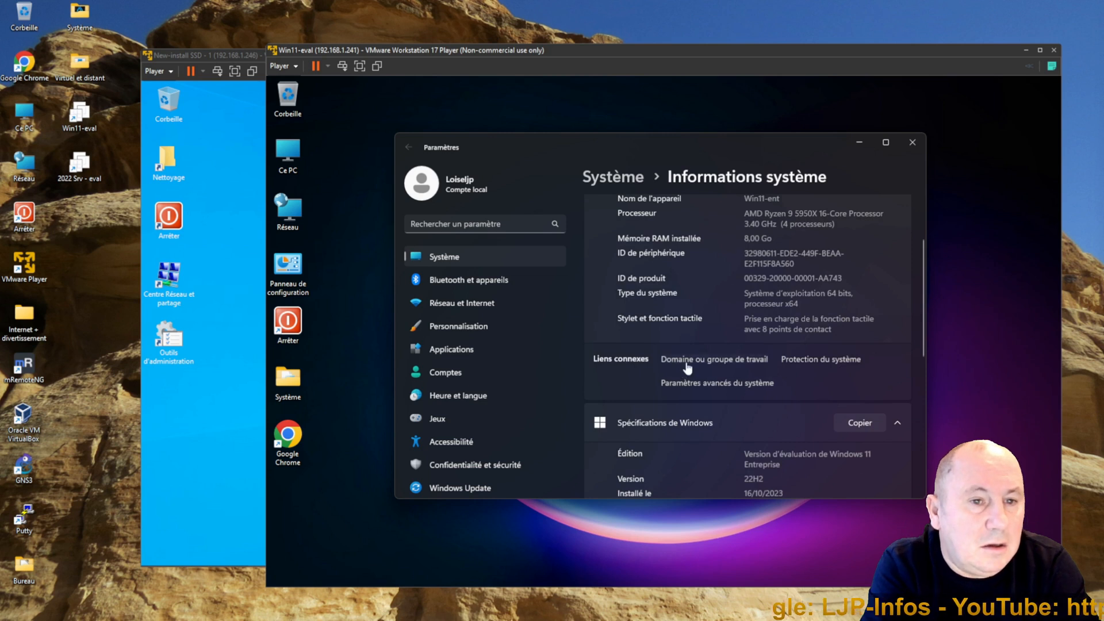
{"action": "left_click", "coordinate": [727, 362]}
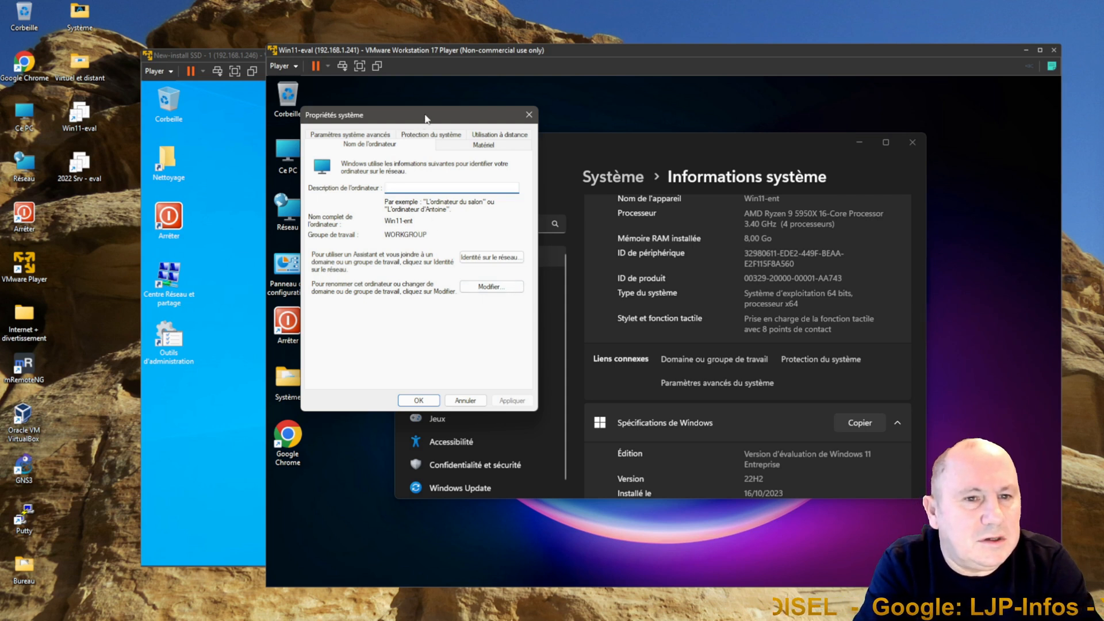
{"action": "left_click_drag", "start_coordinate": [427, 117], "coordinate": [724, 117]}
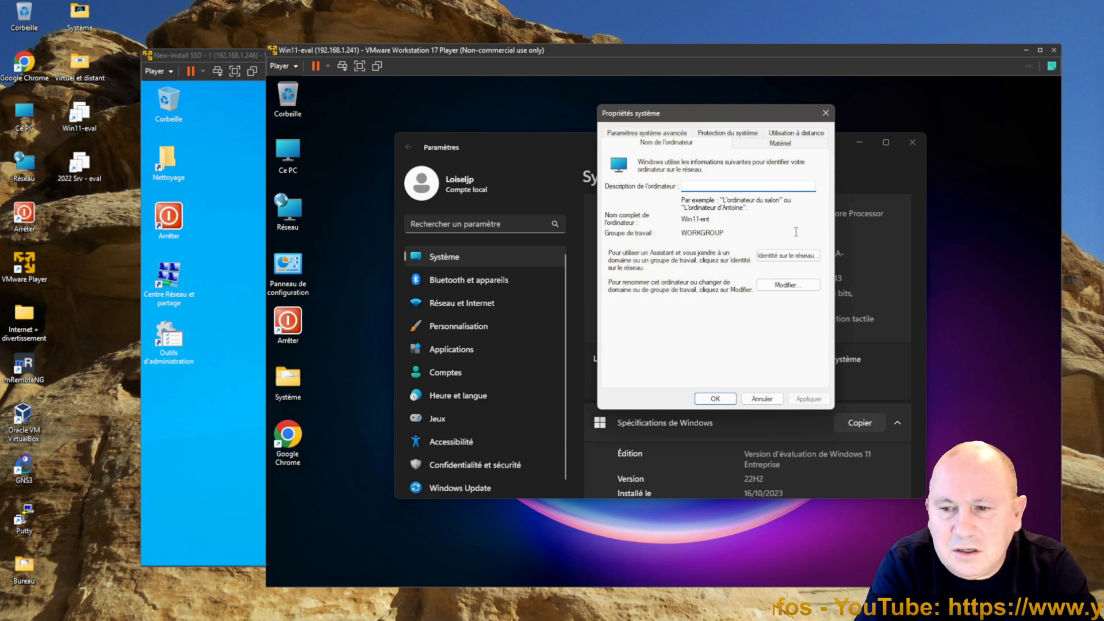
Step: Try to join the computer to the domain loisel.loc
{"action": "left_click", "coordinate": [791, 285]}
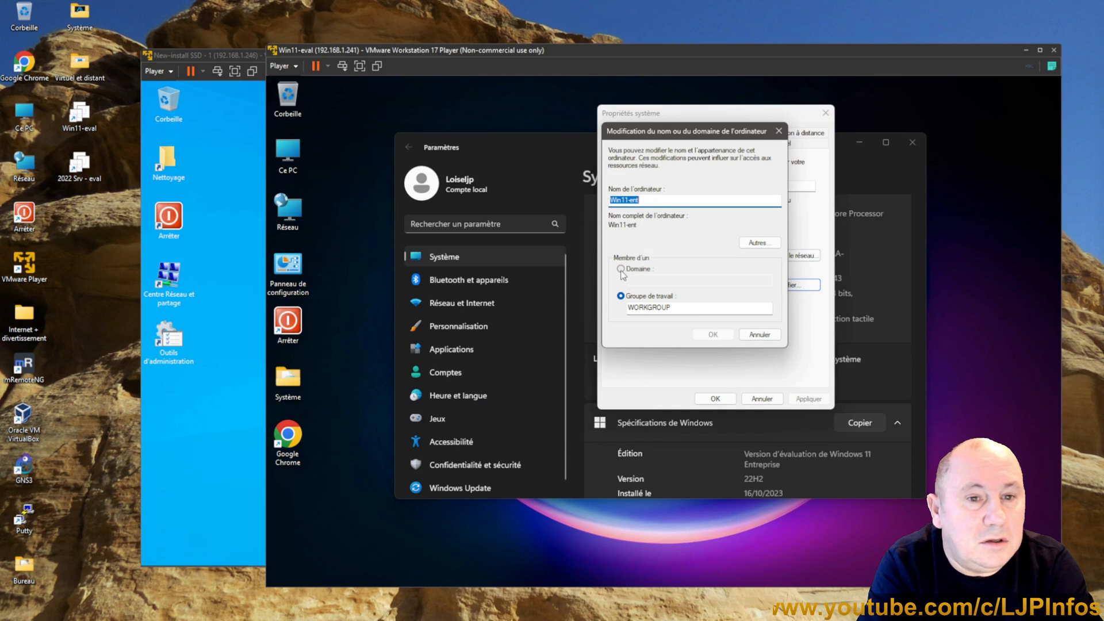
{"action": "left_click", "coordinate": [625, 270]}
{"action": "left_click", "coordinate": [672, 282]}
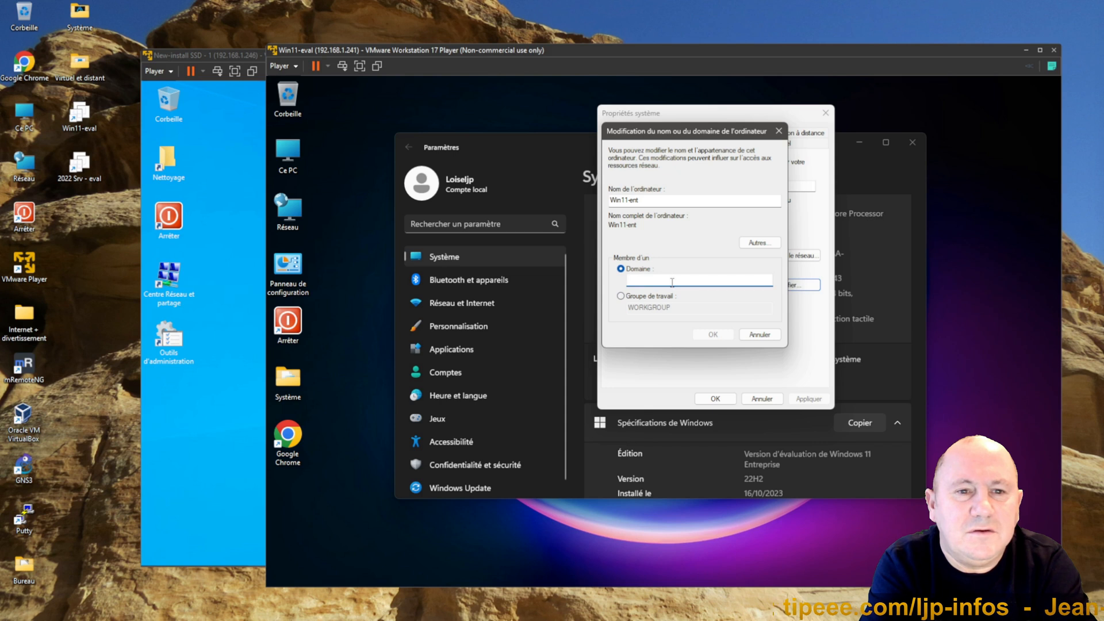
{"action": "type", "text": "loisel"}
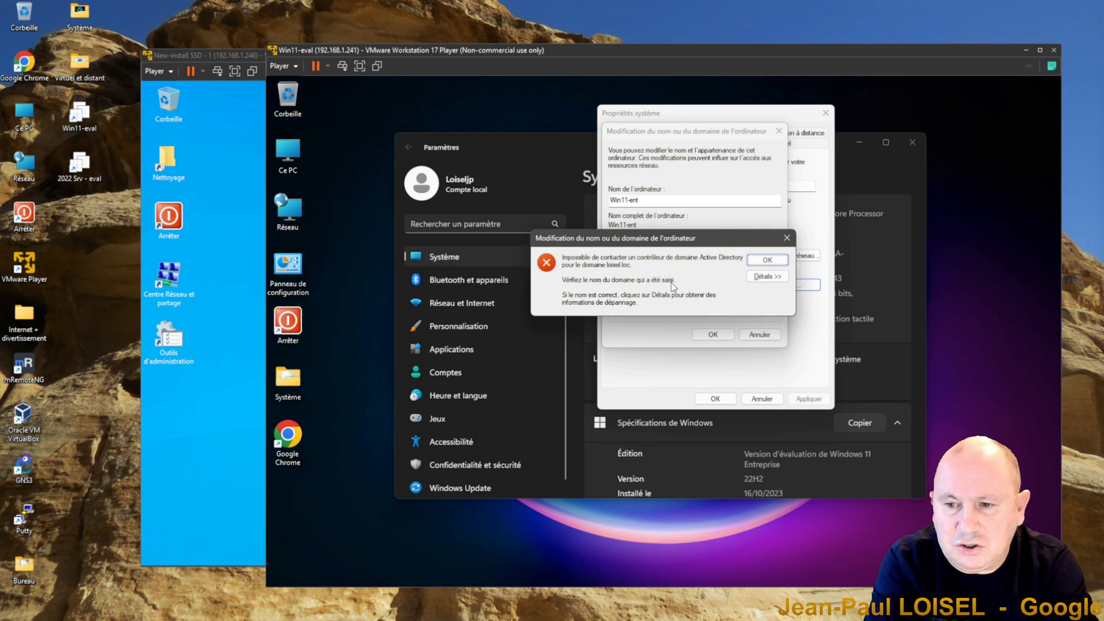
Step: Expand the join error's details and scroll through them
{"action": "left_click", "coordinate": [768, 277]}
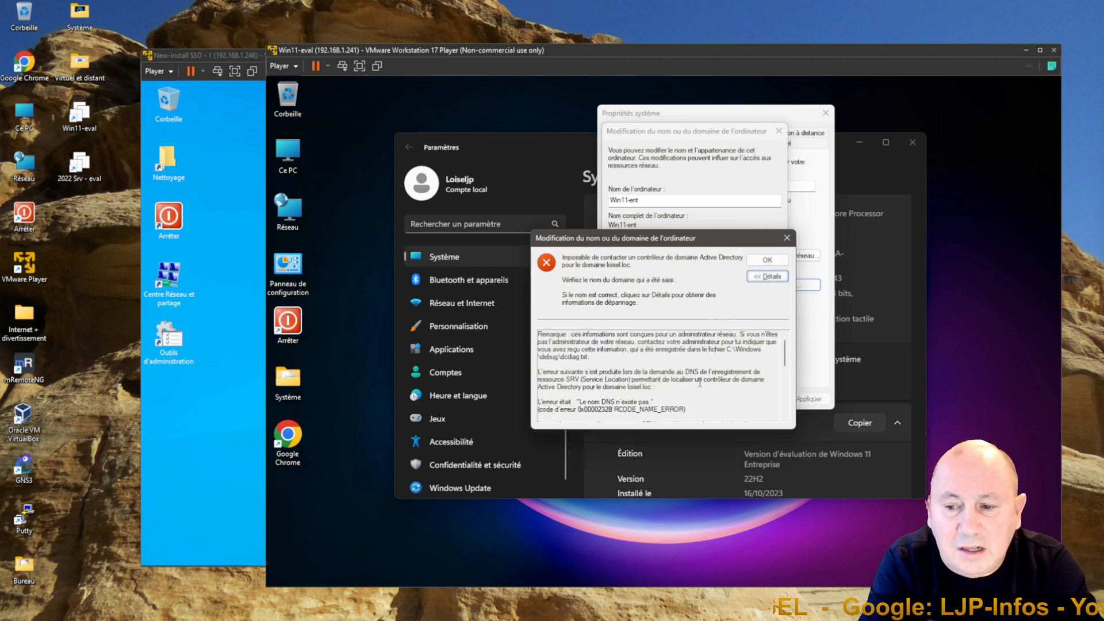
{"action": "scroll", "coordinate": [699, 381], "scroll_direction": "down", "scroll_amount": 2}
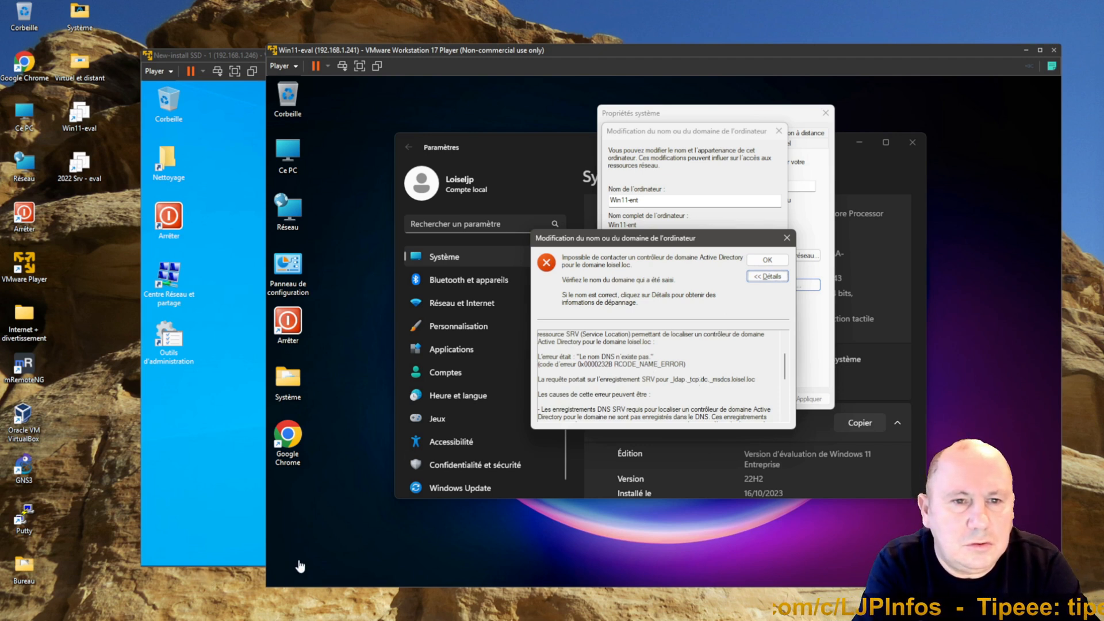
Step: Open Terminal, ping ljp-infos.loc, and close the terminal
{"action": "right_click", "coordinate": [284, 572]}
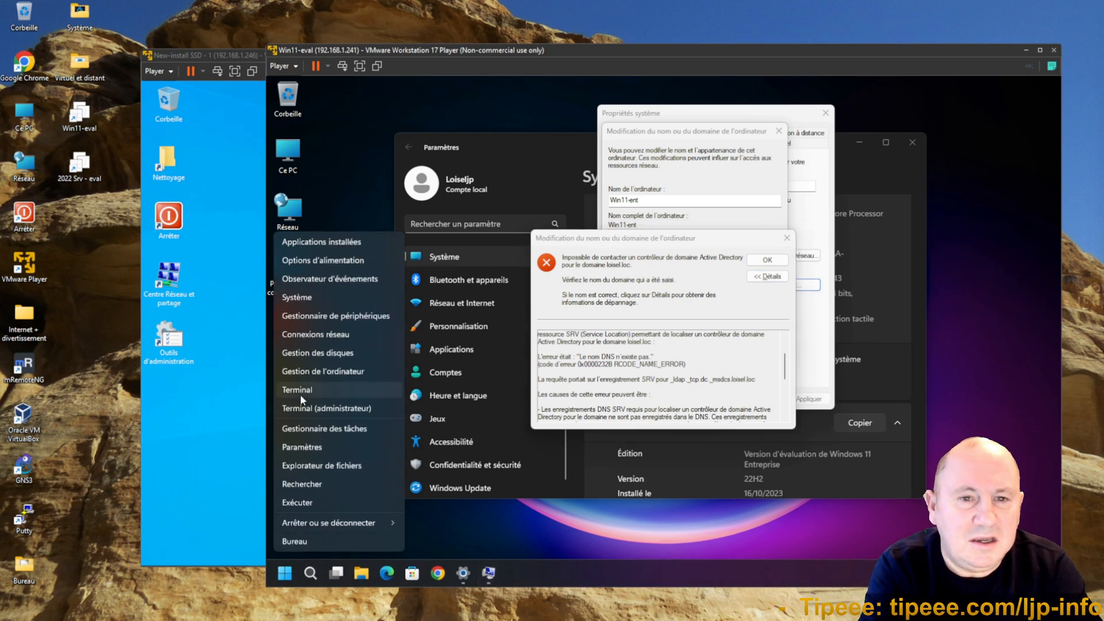
{"action": "left_click", "coordinate": [300, 391]}
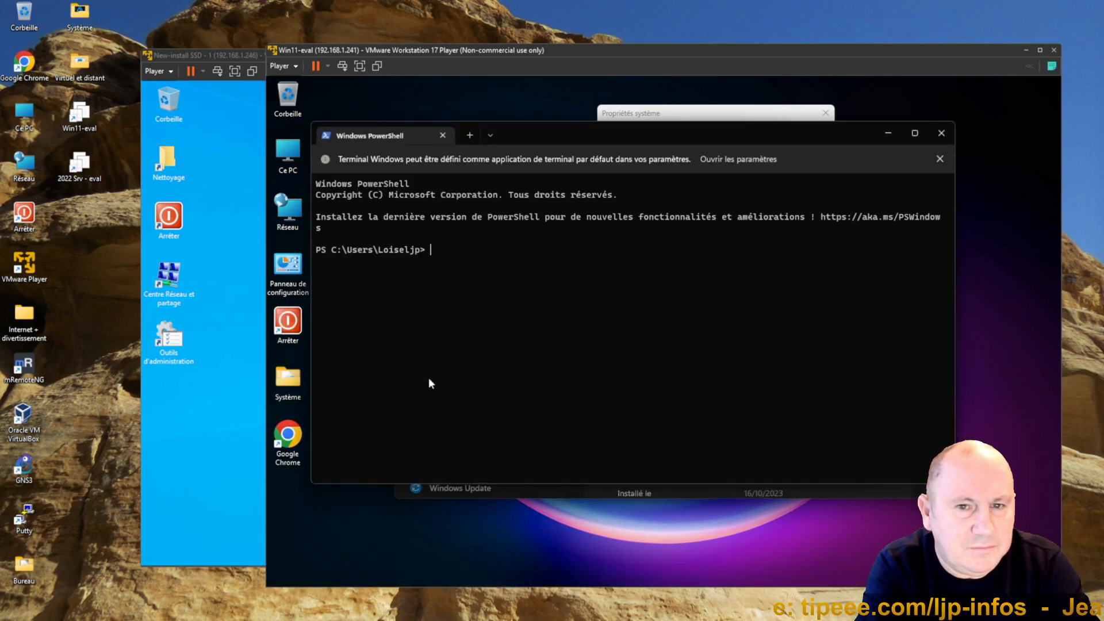
{"action": "type", "text": "ping ljp-infos.loc"}
{"action": "key", "text": "Return"}
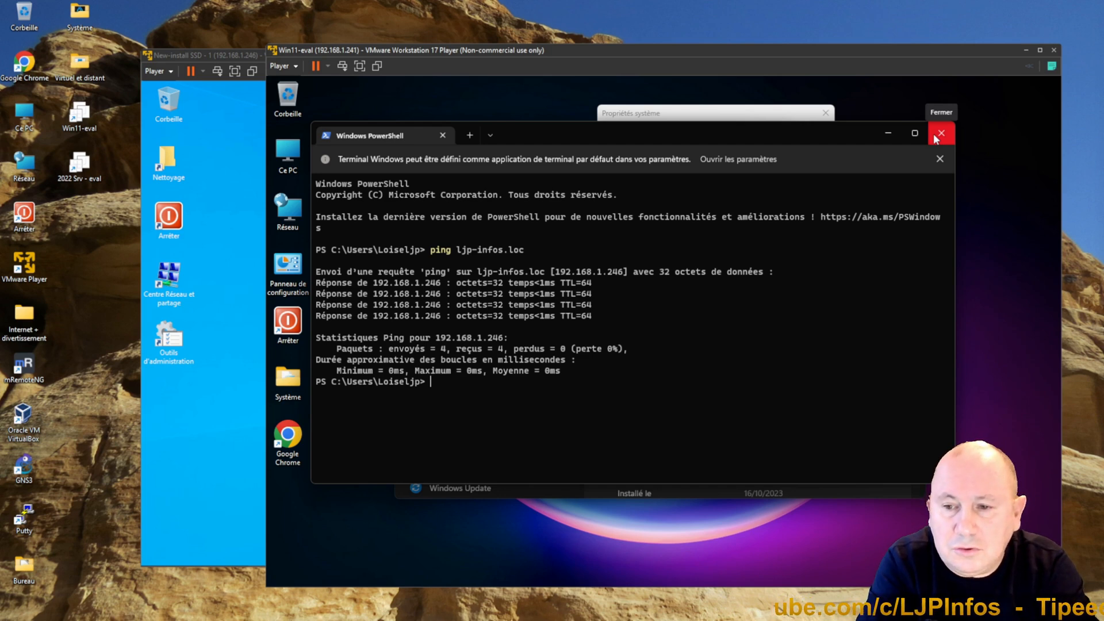
{"action": "left_click", "coordinate": [935, 137]}
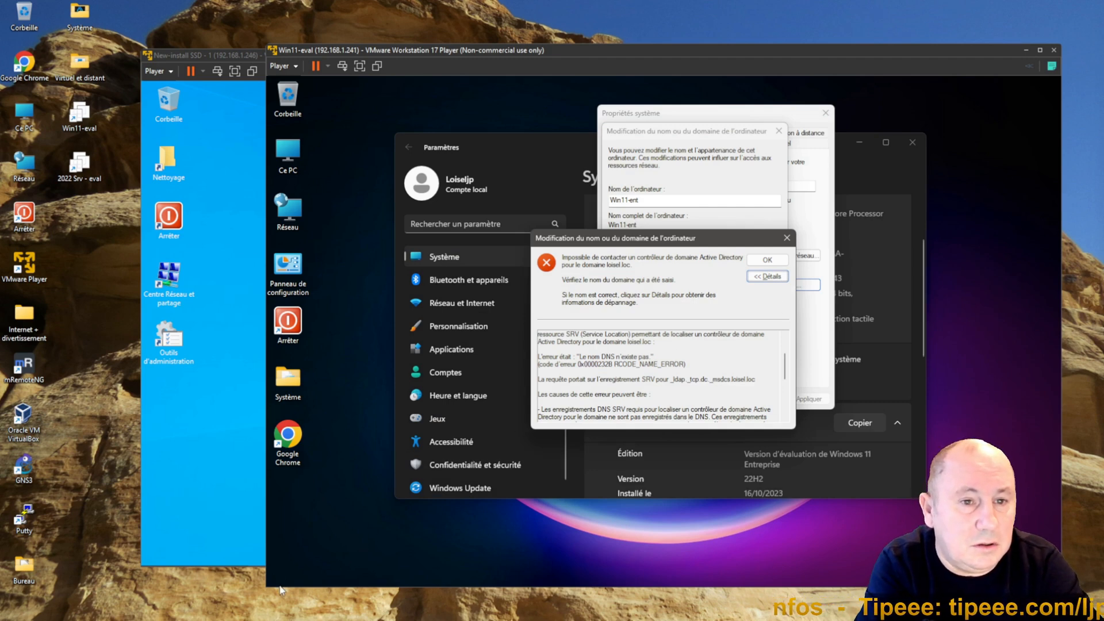
Step: Open Settings and go to the Ethernet page under Réseau et Internet
{"action": "mouse_move", "coordinate": [279, 589]}
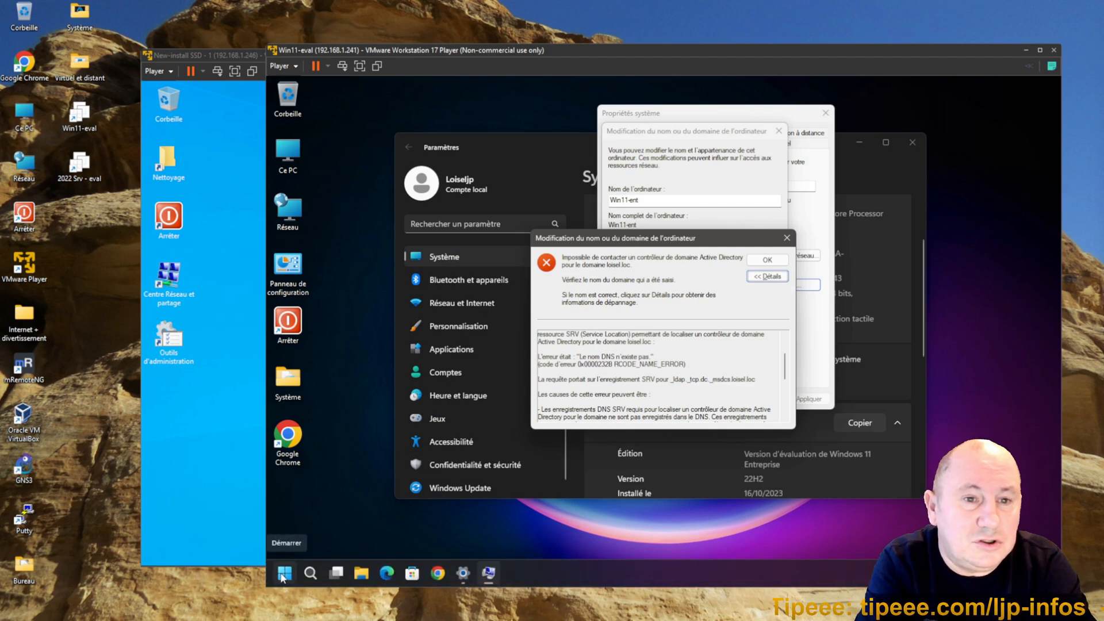
{"action": "left_click", "coordinate": [284, 572]}
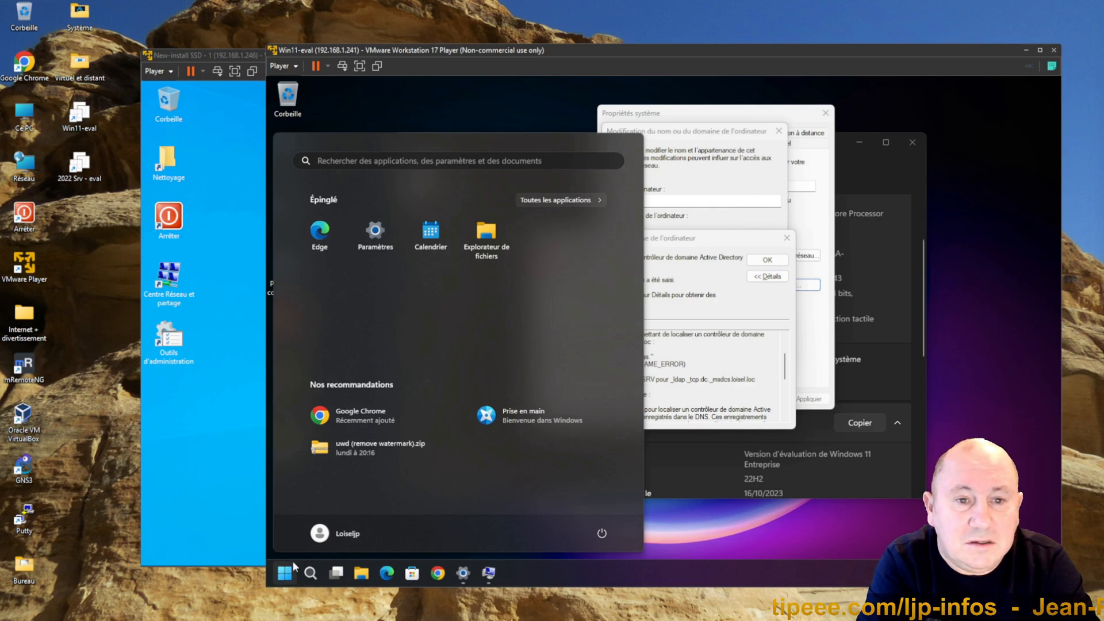
{"action": "right_click", "coordinate": [287, 569]}
{"action": "left_click", "coordinate": [318, 448]}
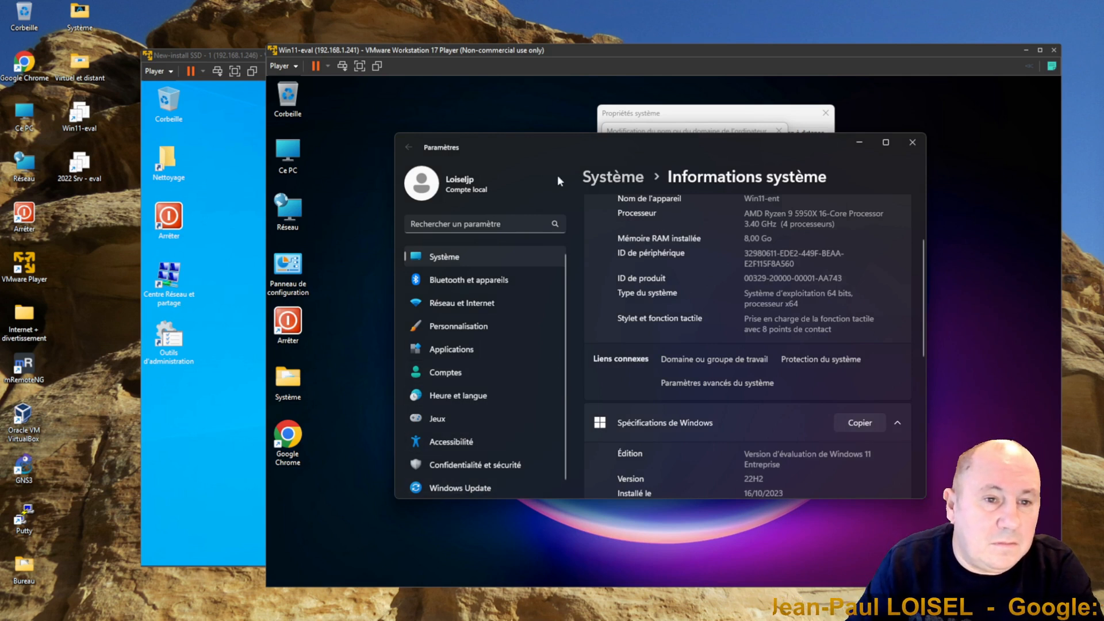
{"action": "left_click", "coordinate": [453, 223]}
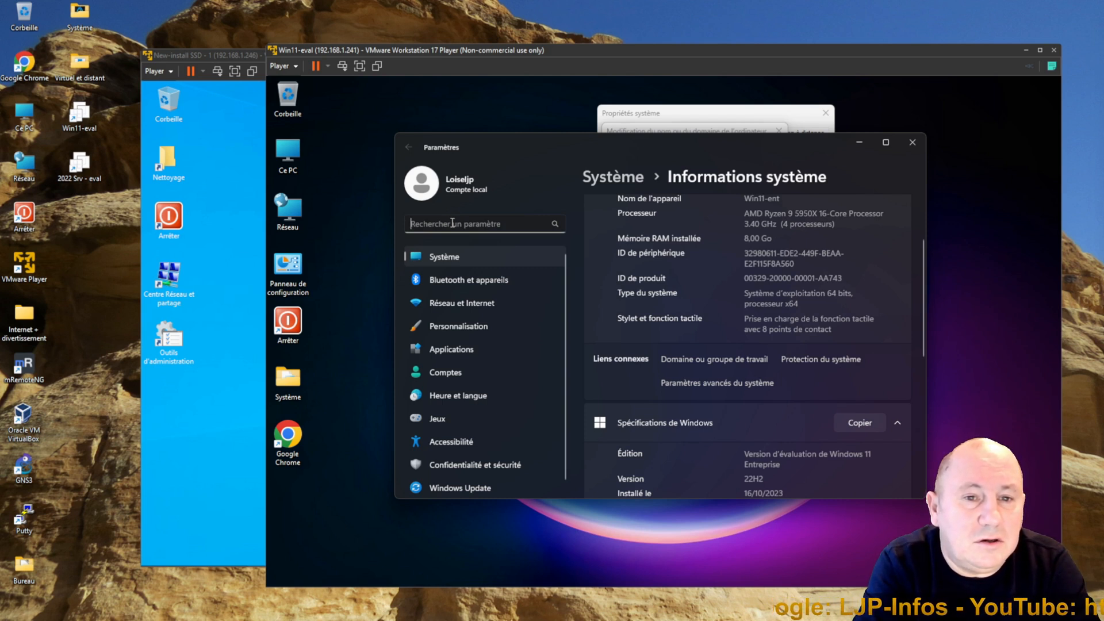
{"action": "left_click", "coordinate": [464, 301]}
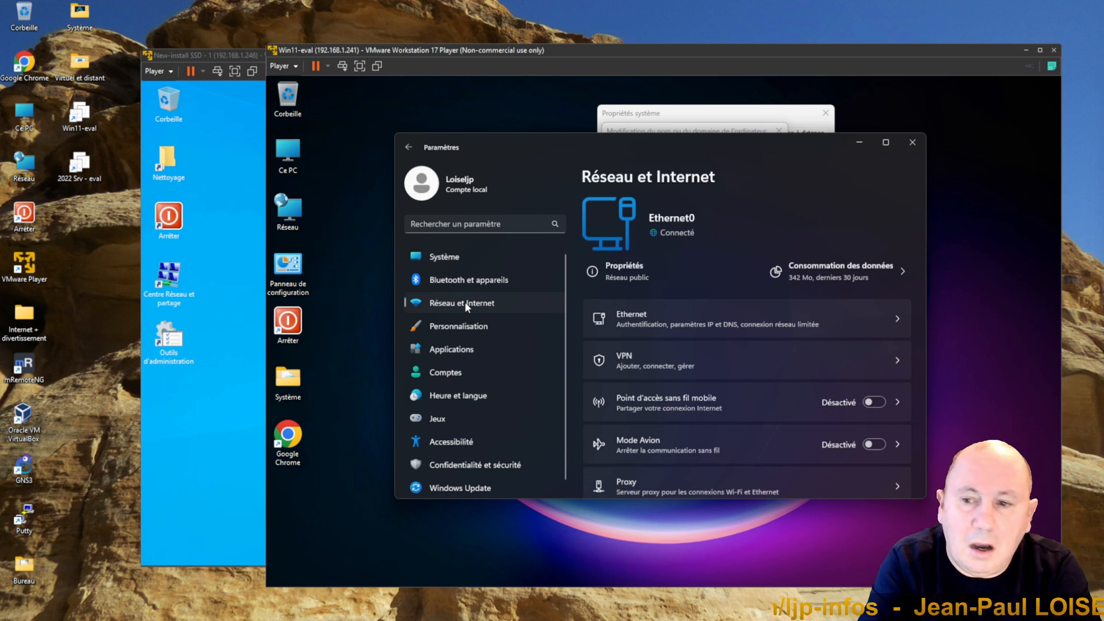
{"action": "left_click", "coordinate": [729, 317]}
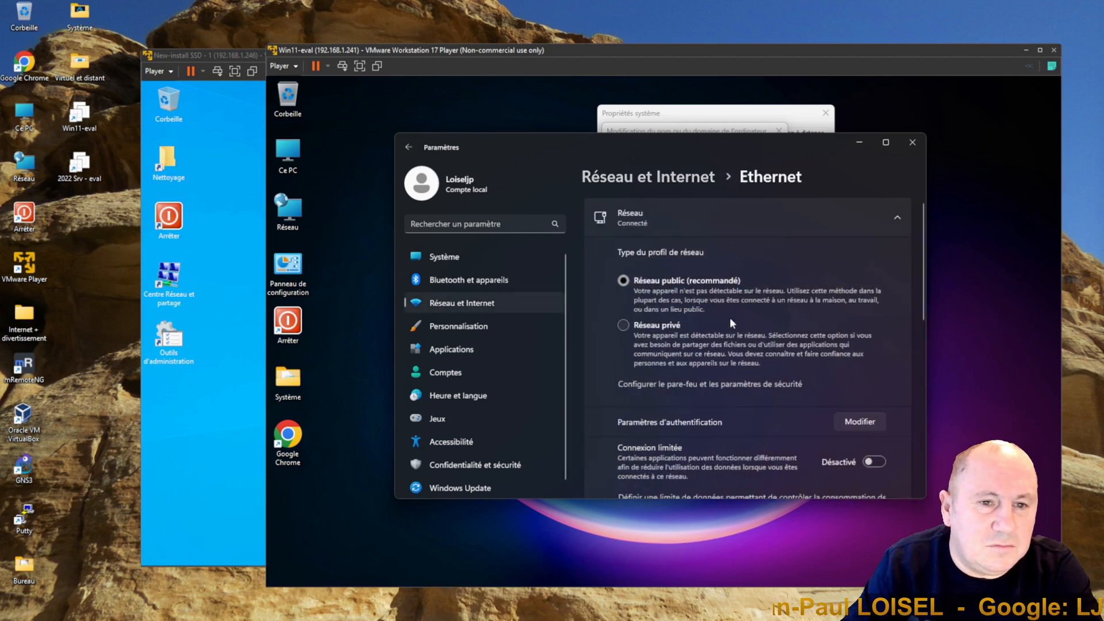
Step: Set the Ethernet adapter's DNS server assignment to manual with preferred IPv4 DNS 192.168.1.246 and save
{"action": "scroll", "coordinate": [729, 320], "scroll_direction": "down", "scroll_amount": 3}
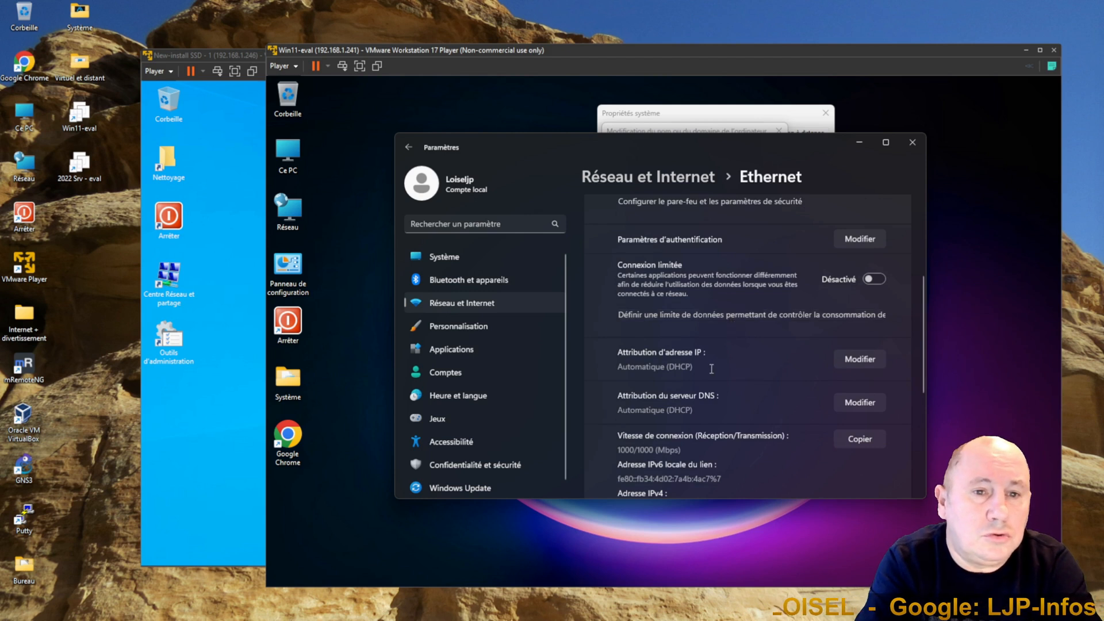
{"action": "left_click", "coordinate": [849, 406]}
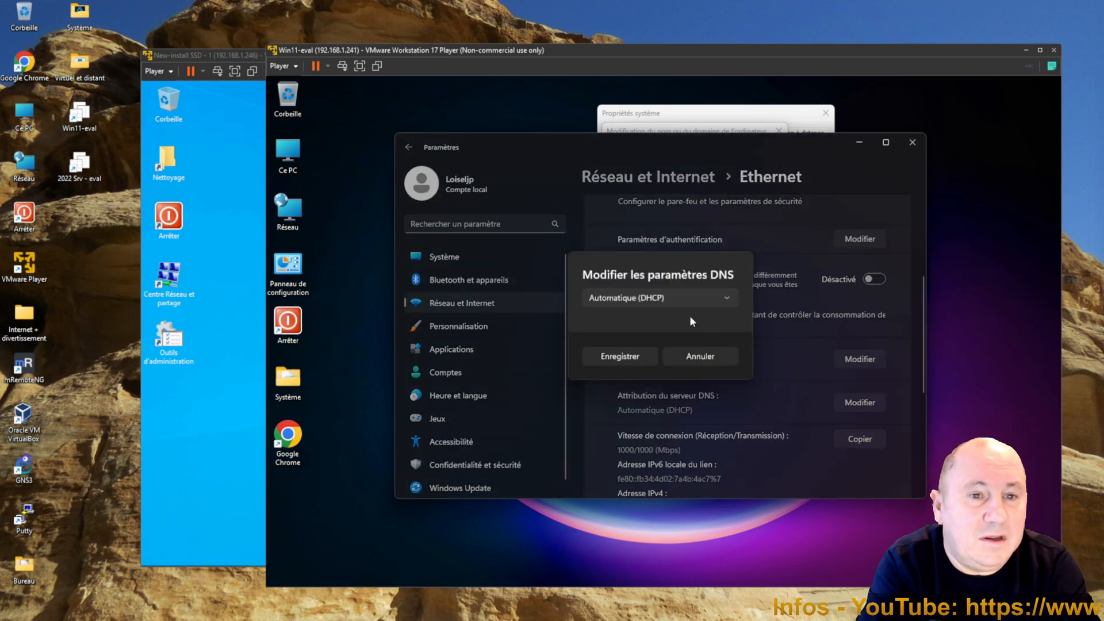
{"action": "left_click", "coordinate": [660, 296]}
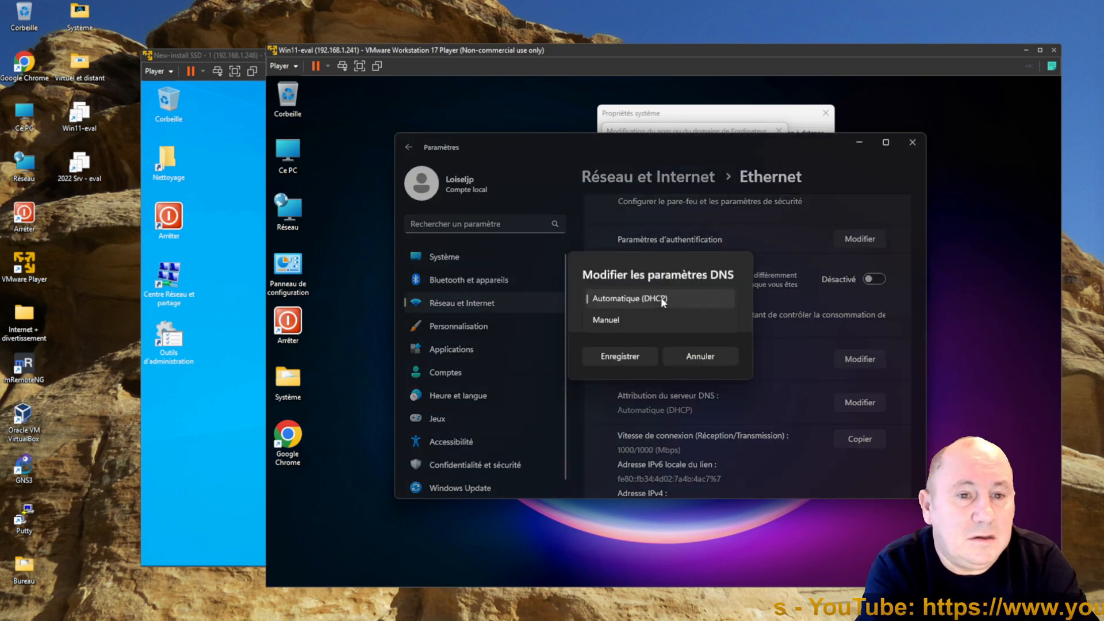
{"action": "left_click", "coordinate": [602, 319]}
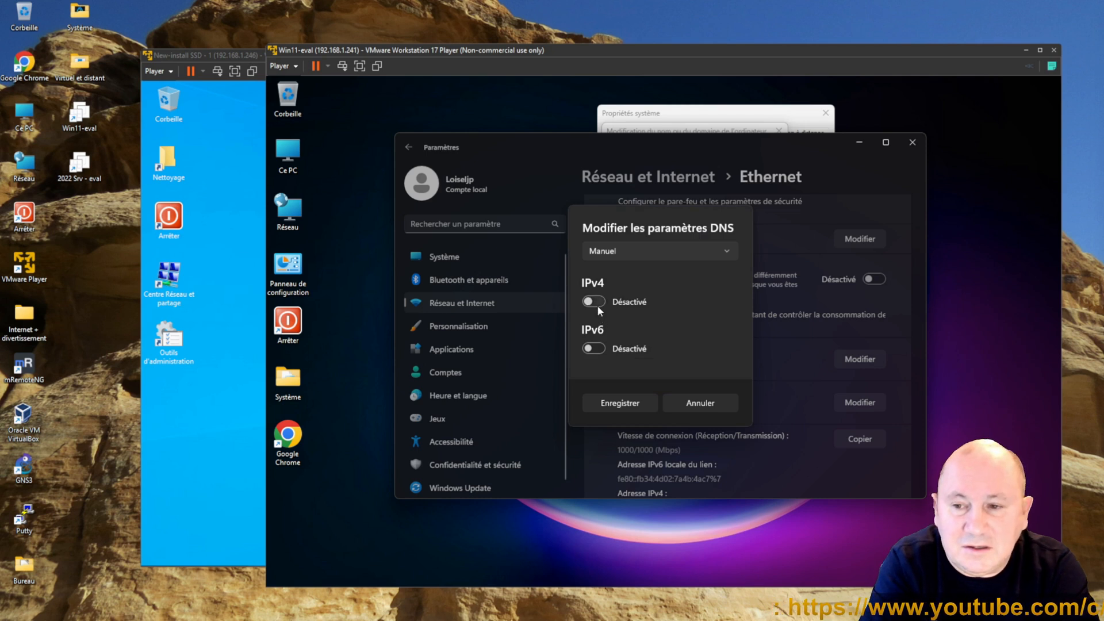
{"action": "left_click", "coordinate": [594, 301]}
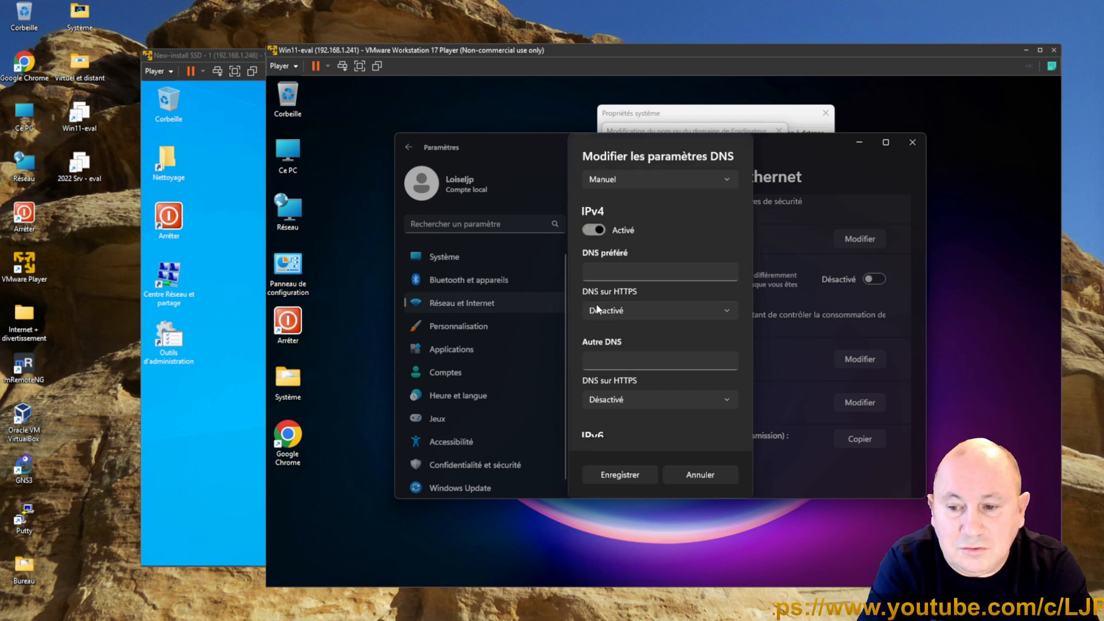
{"action": "left_click", "coordinate": [628, 273]}
{"action": "type", "text": "1"}
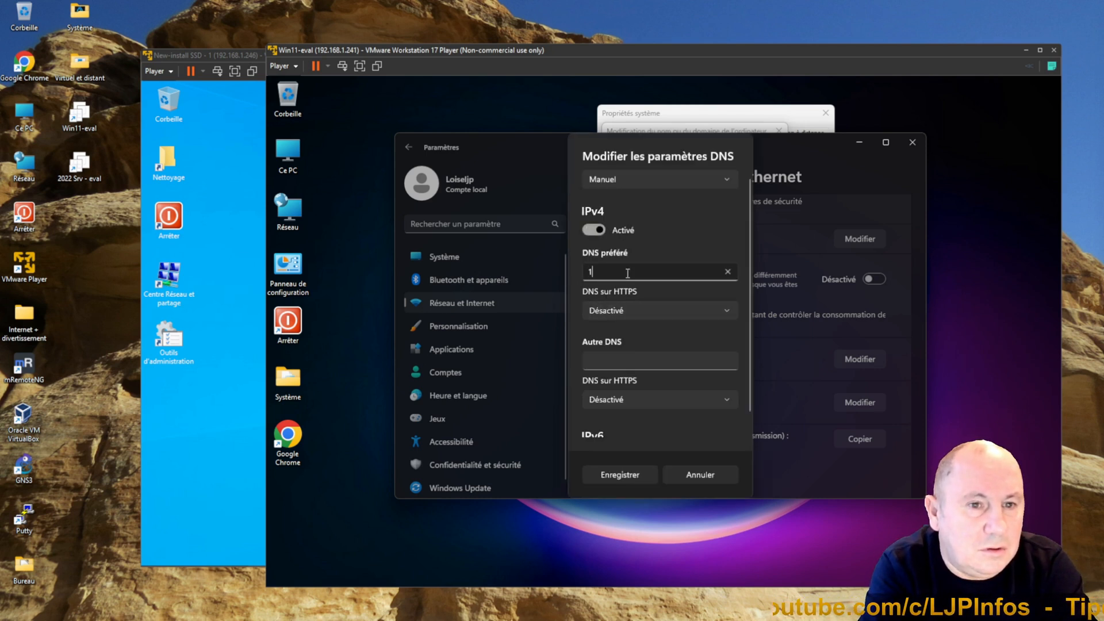
{"action": "type", "text": "92.168.1.246"}
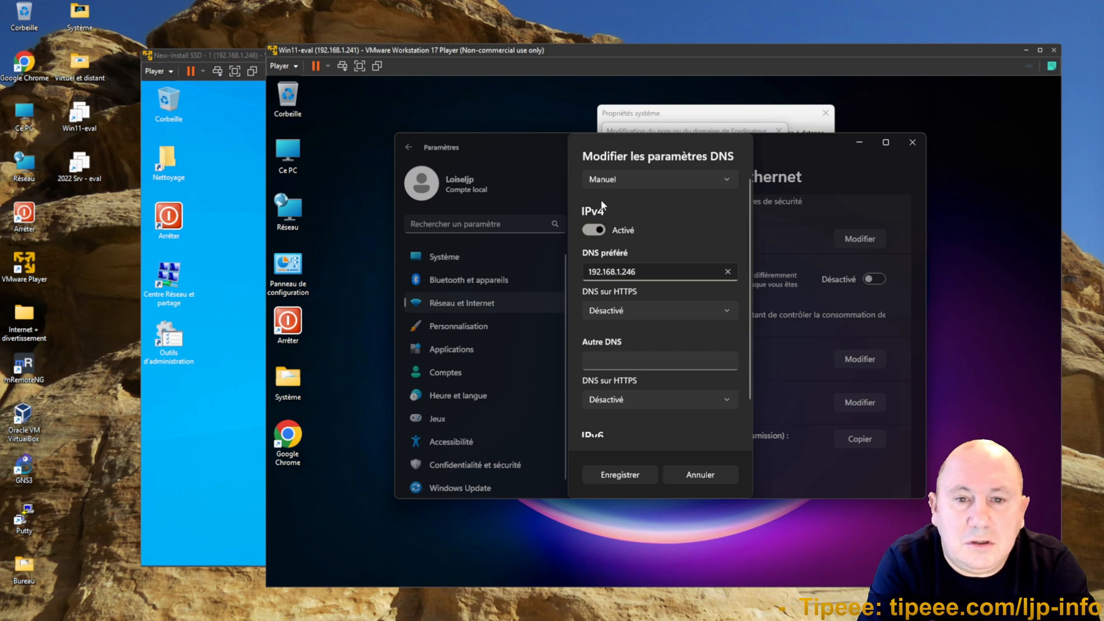
{"action": "left_click", "coordinate": [619, 475]}
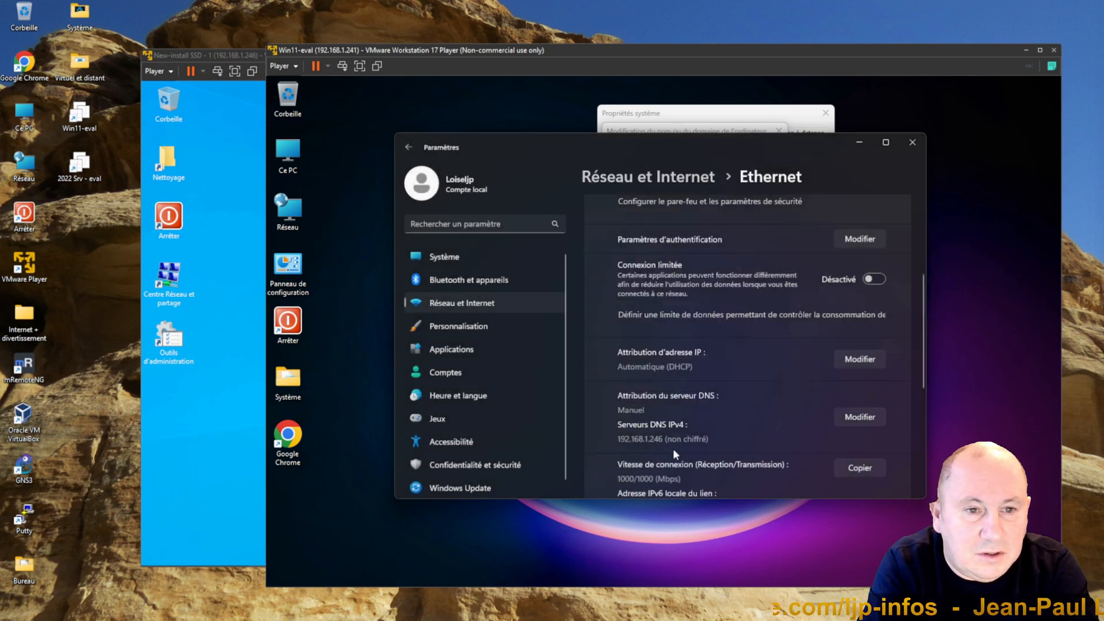
Step: Close Settings and, in the computer name/domain changes dialog, set the domain to ljp-infos.loc and submit it
{"action": "scroll", "coordinate": [828, 425], "scroll_direction": "down", "scroll_amount": 5}
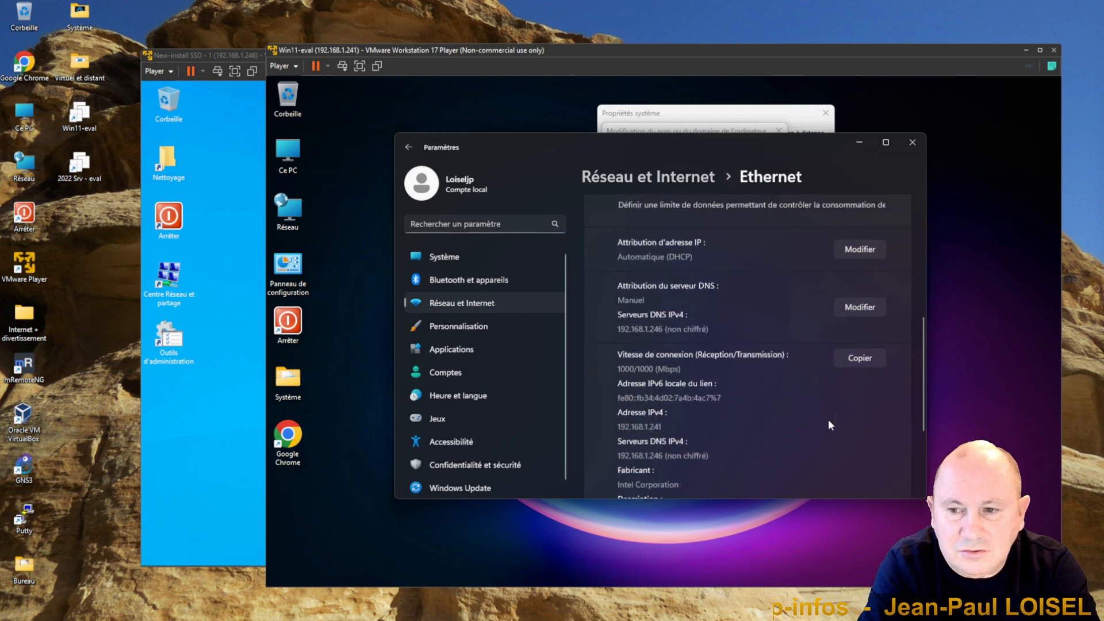
{"action": "left_click", "coordinate": [910, 145]}
{"action": "left_click", "coordinate": [771, 260]}
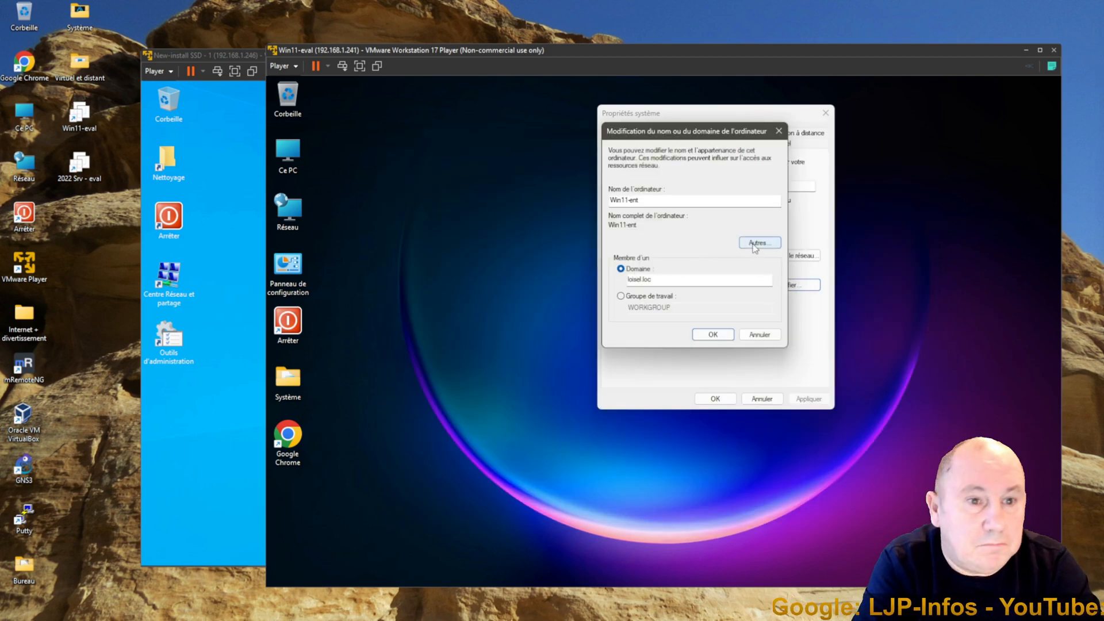
{"action": "double_click", "coordinate": [678, 279]}
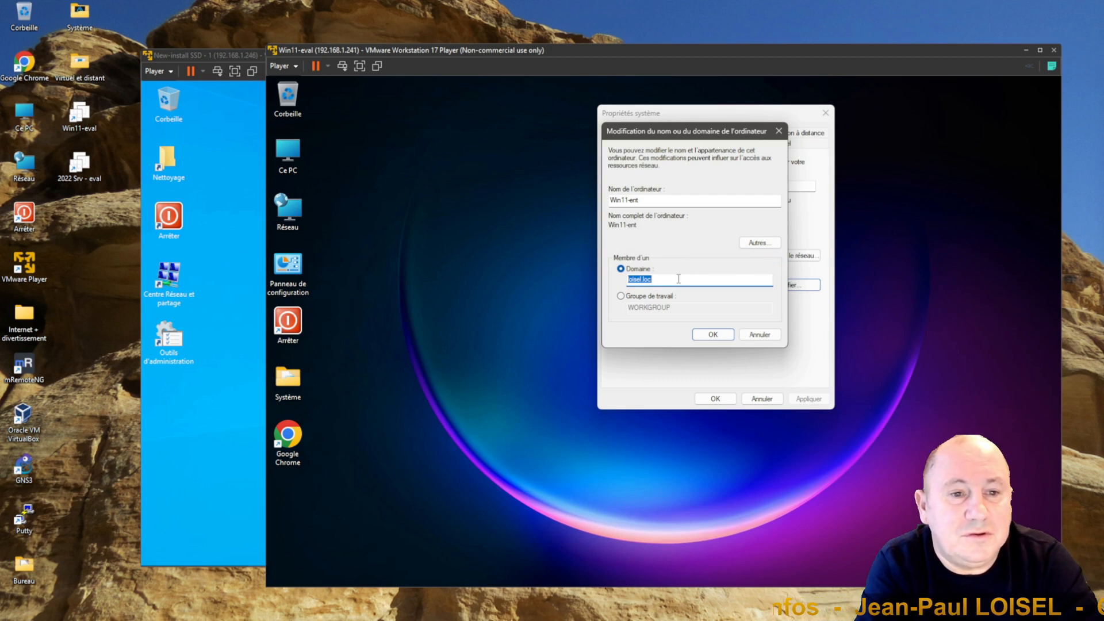
{"action": "key", "text": "BackSpace"}
{"action": "type", "text": "ljp-info"}
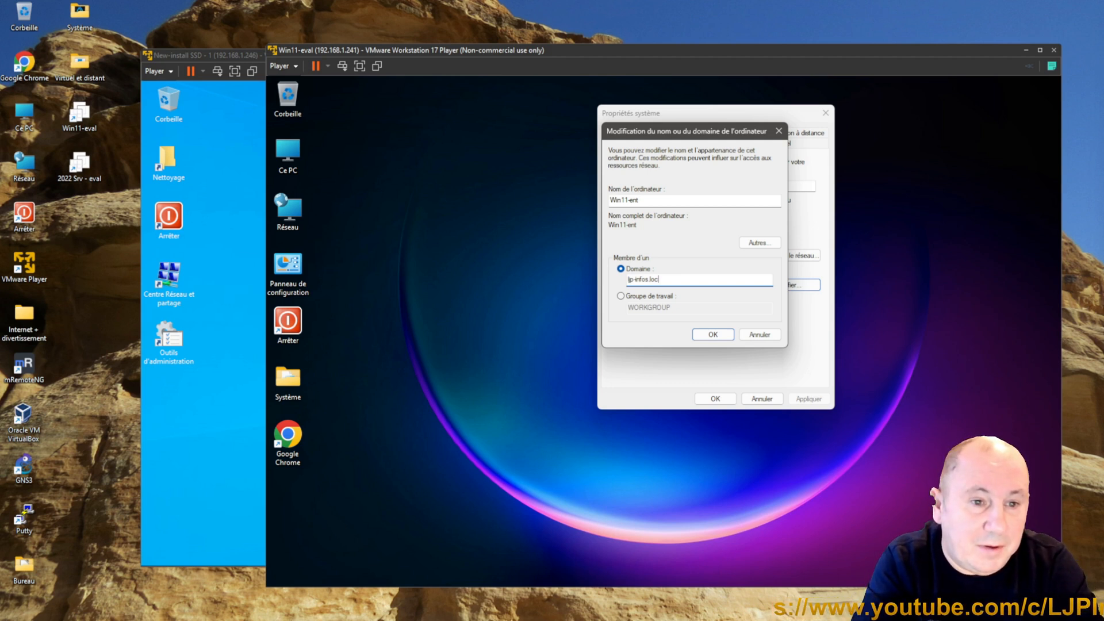
{"action": "key", "text": "Return"}
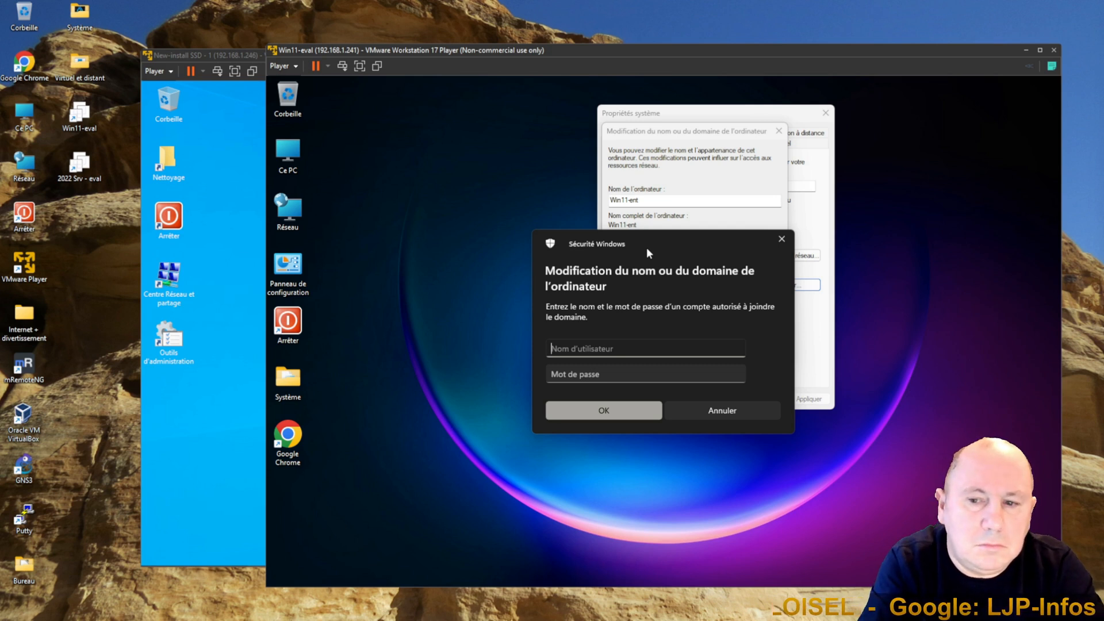
Step: Enter the administrateur account name and its password to authorize joining the domain, and confirm
{"action": "type", "text": "administrateur"}
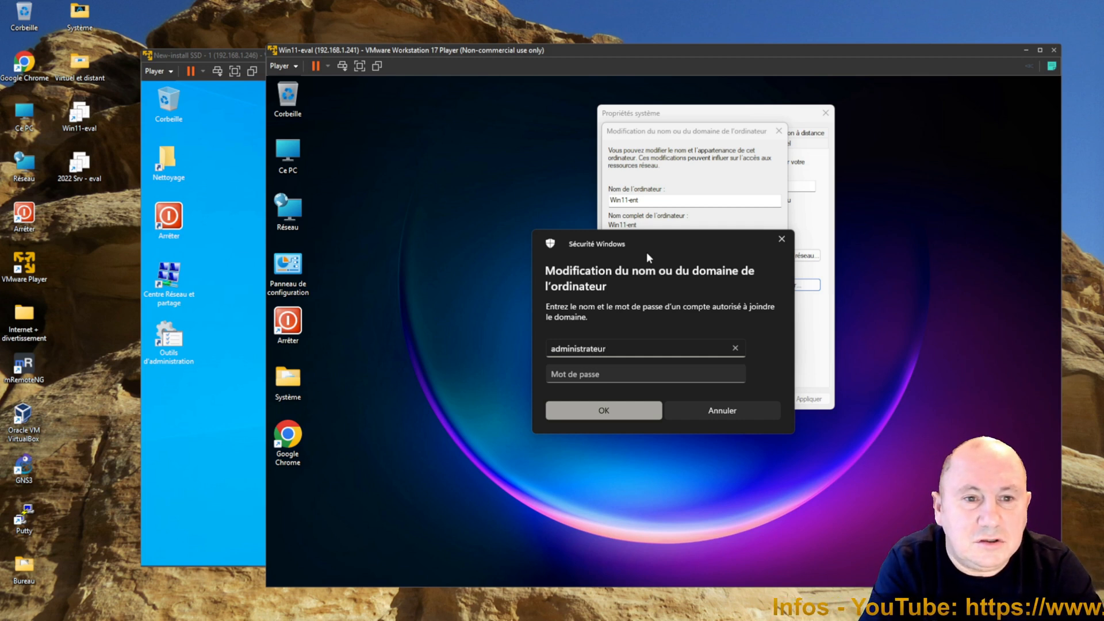
{"action": "left_click", "coordinate": [624, 373]}
{"action": "type", "text": "*******"}
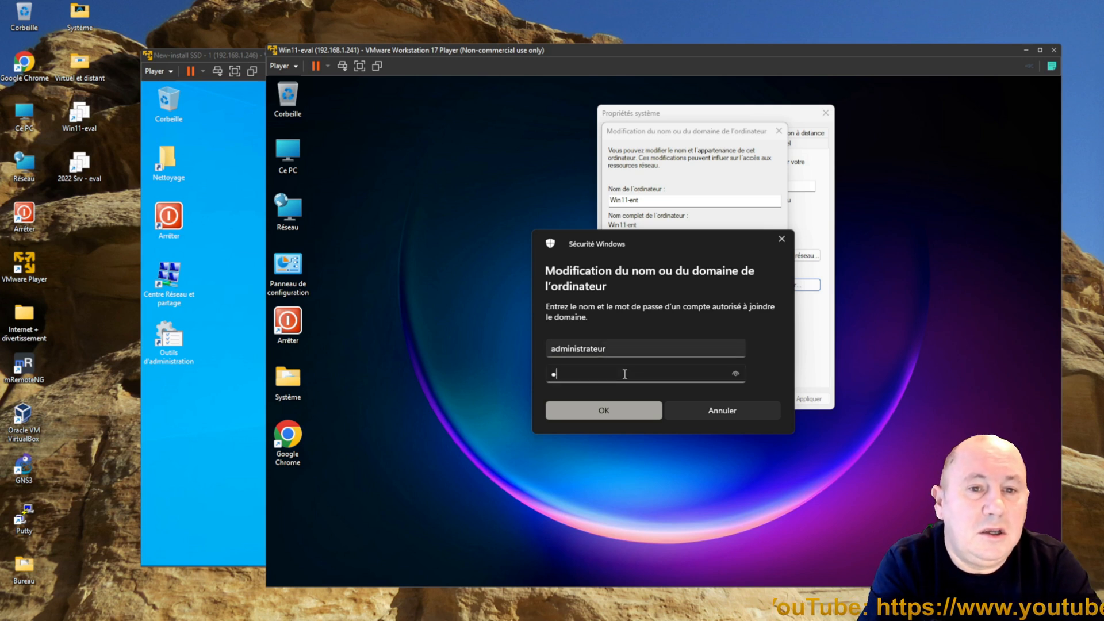
{"action": "type", "text": "**"}
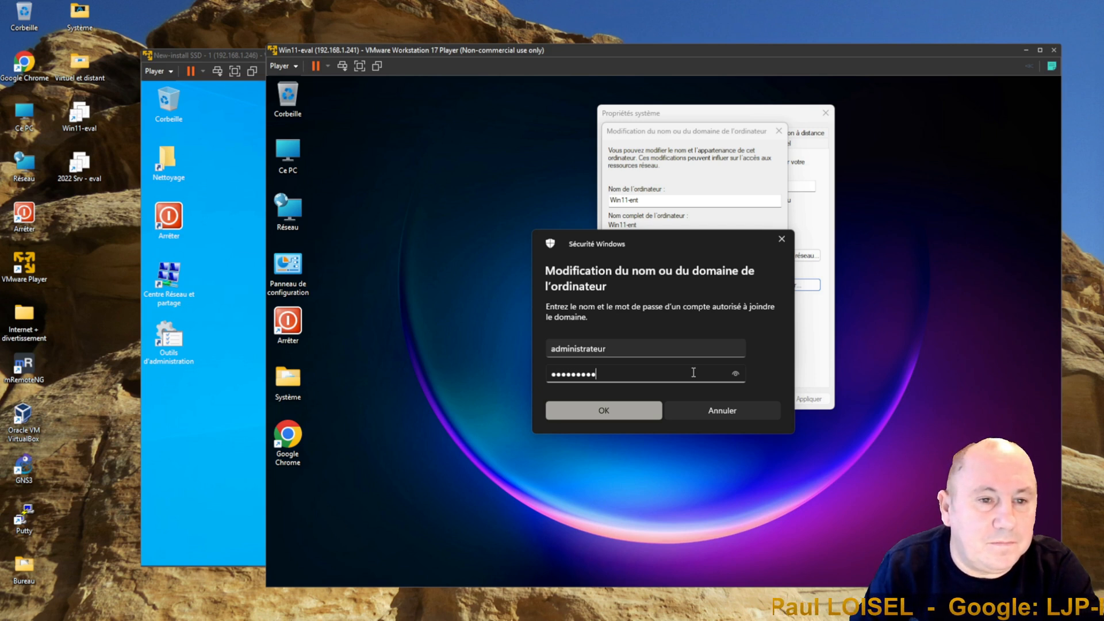
{"action": "left_click", "coordinate": [602, 416]}
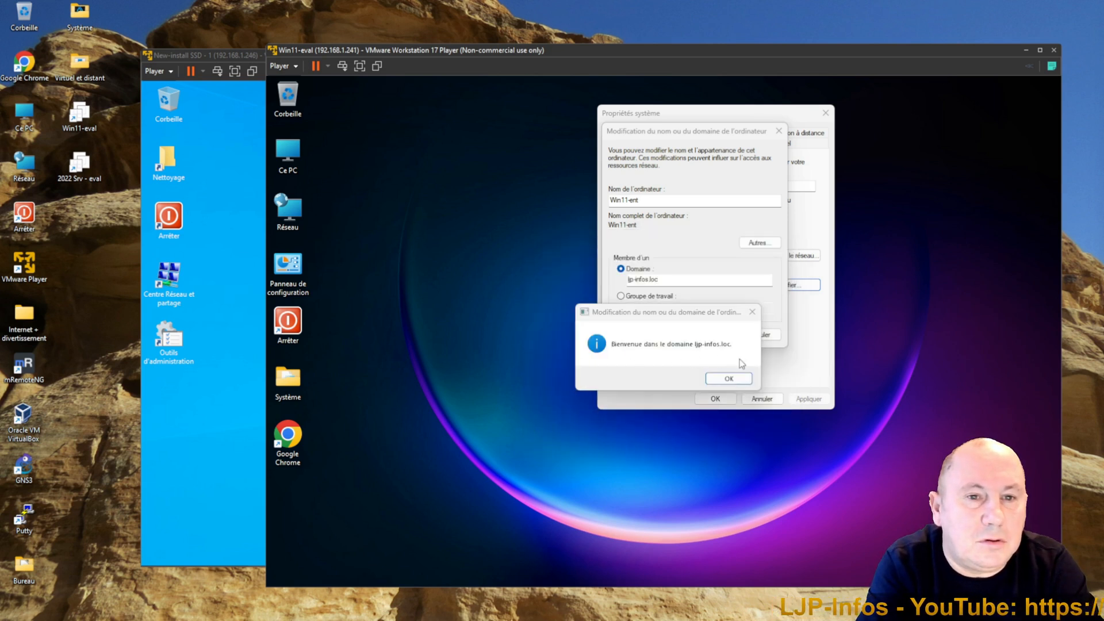
Step: Acknowledge the domain welcome and restart notices, close System Properties, and restart the client now
{"action": "left_click", "coordinate": [731, 378]}
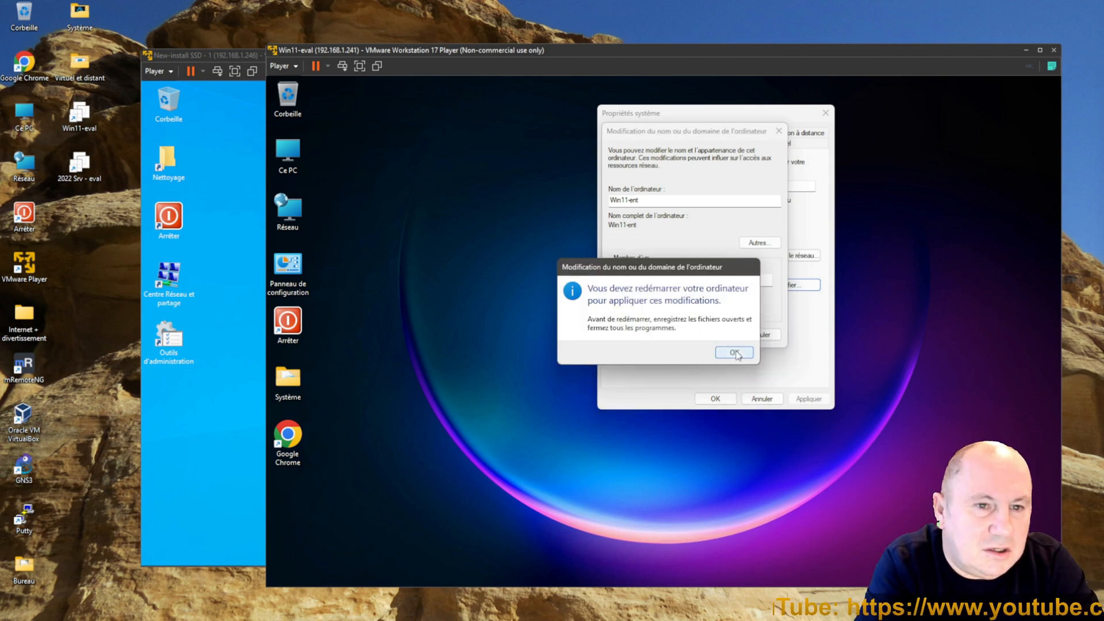
{"action": "left_click", "coordinate": [735, 353]}
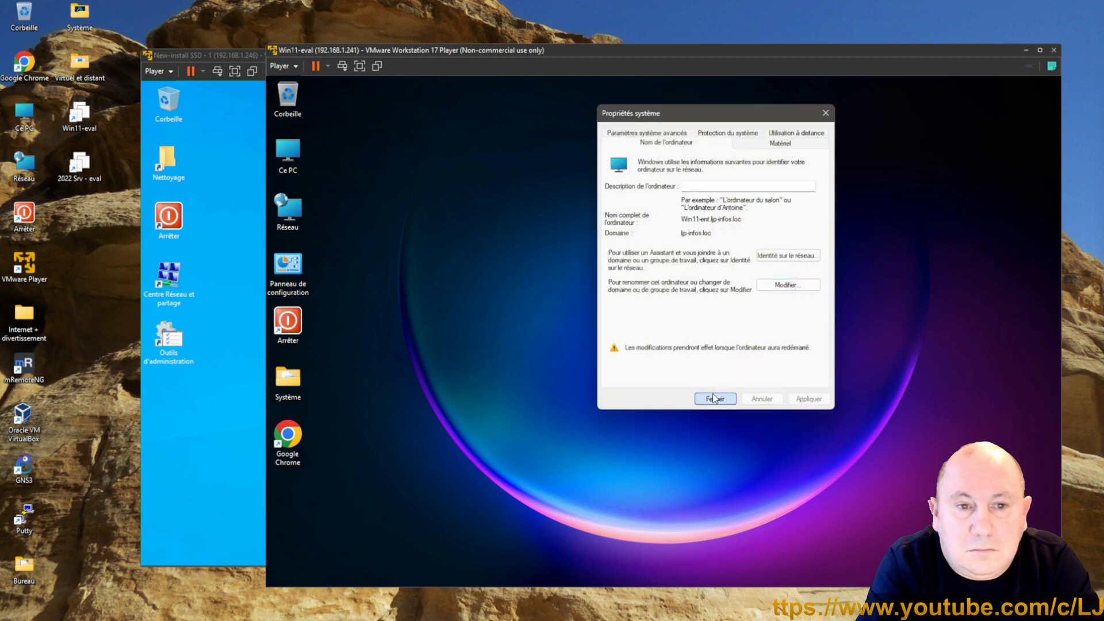
{"action": "left_click", "coordinate": [714, 398]}
{"action": "left_click", "coordinate": [622, 353]}
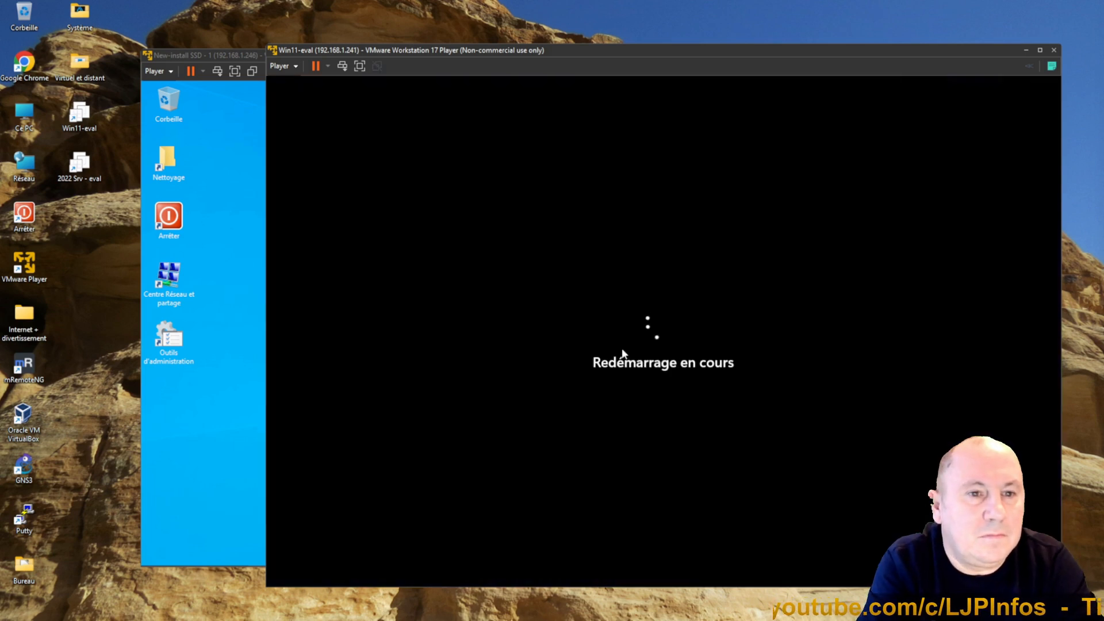
Step: On the server, refresh the Computers container in Active Directory Users and Computers and inspect the WIN11-ENT computer's properties
{"action": "left_click", "coordinate": [228, 382]}
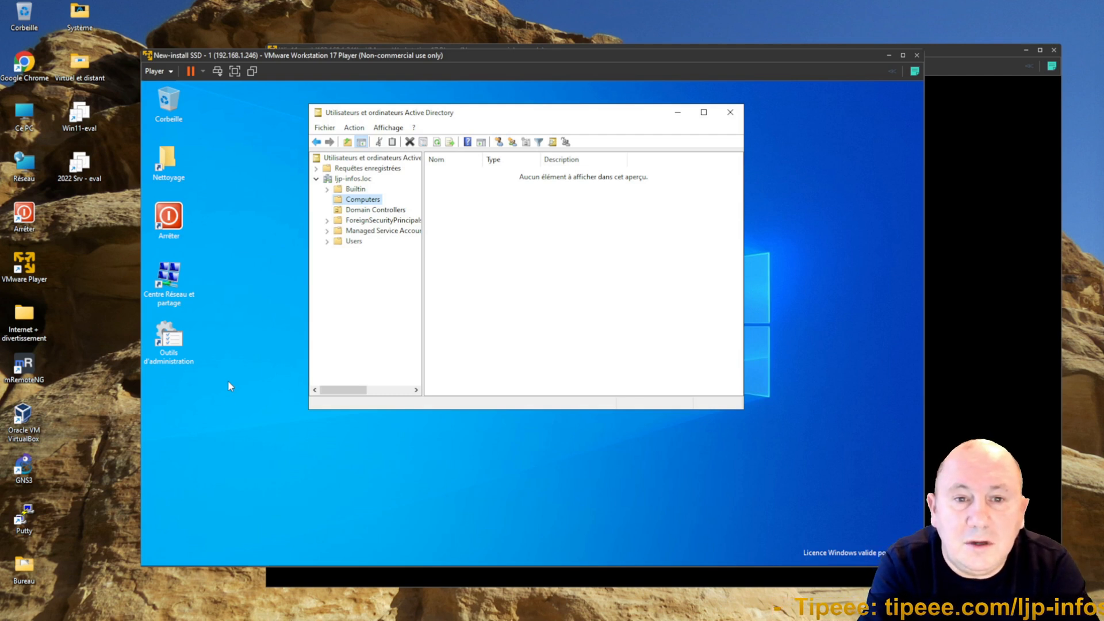
{"action": "right_click", "coordinate": [506, 242]}
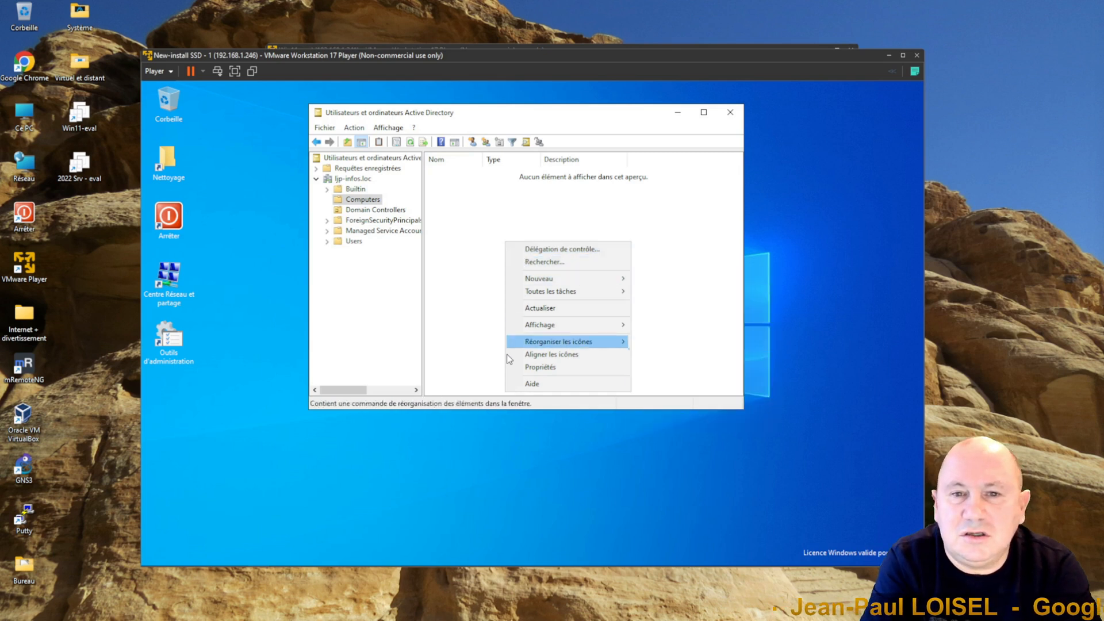
{"action": "left_click", "coordinate": [552, 309]}
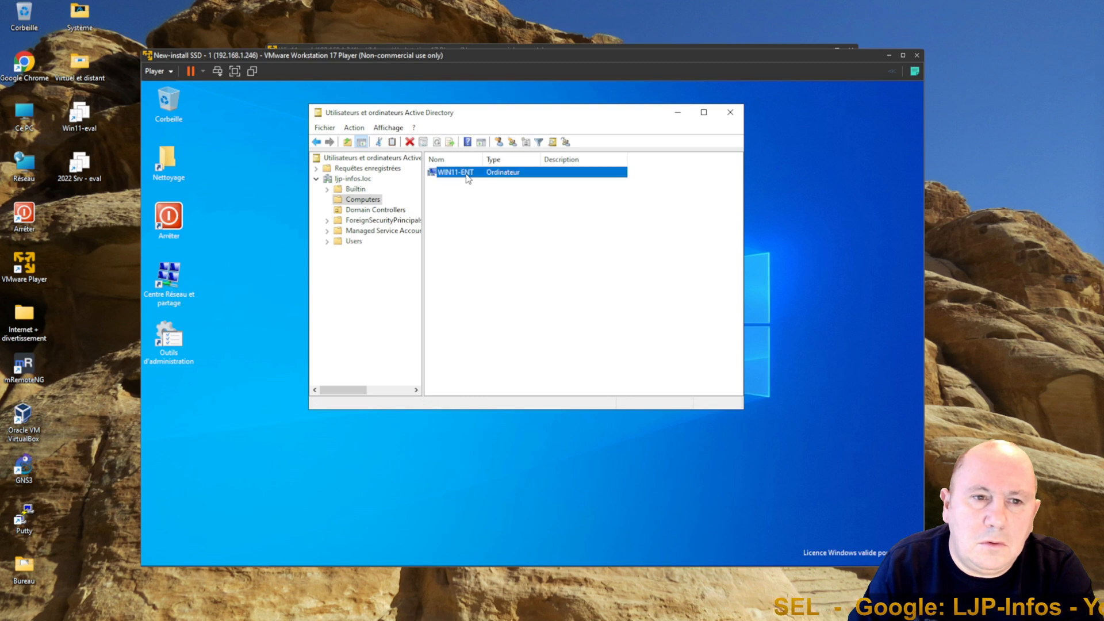
{"action": "left_click", "coordinate": [468, 177]}
{"action": "double_click", "coordinate": [467, 173]}
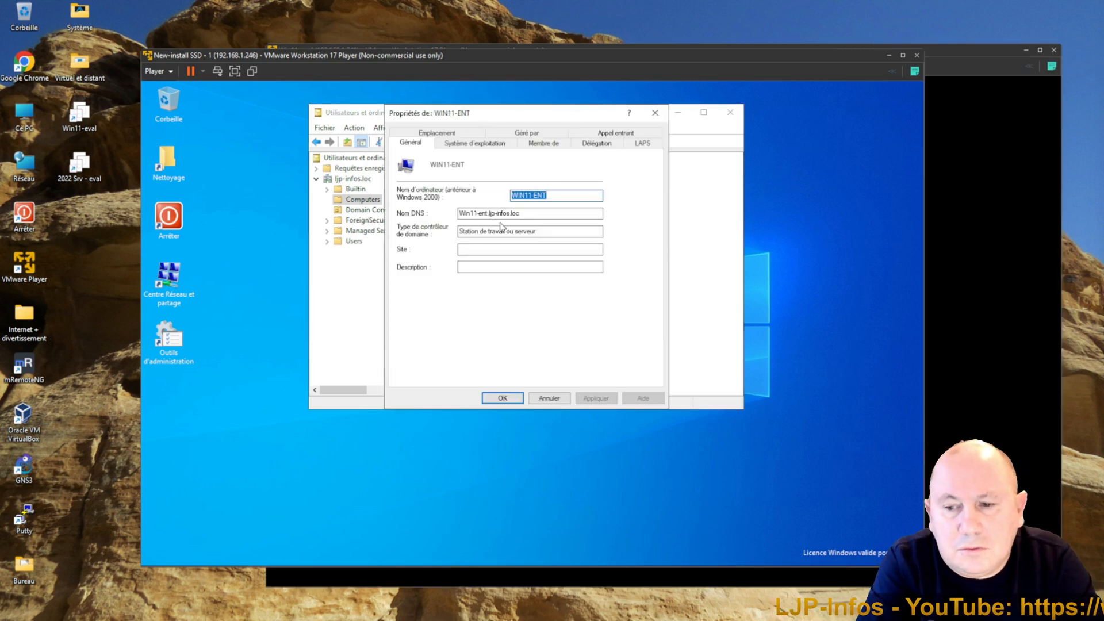
{"action": "left_click", "coordinate": [556, 399]}
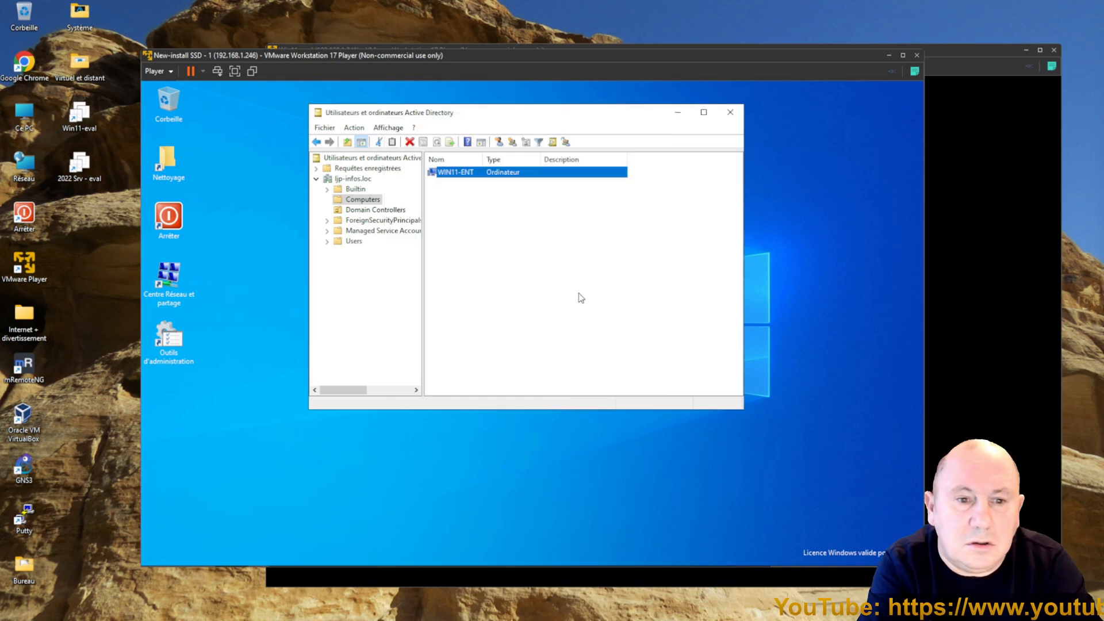
{"action": "left_click", "coordinate": [730, 114]}
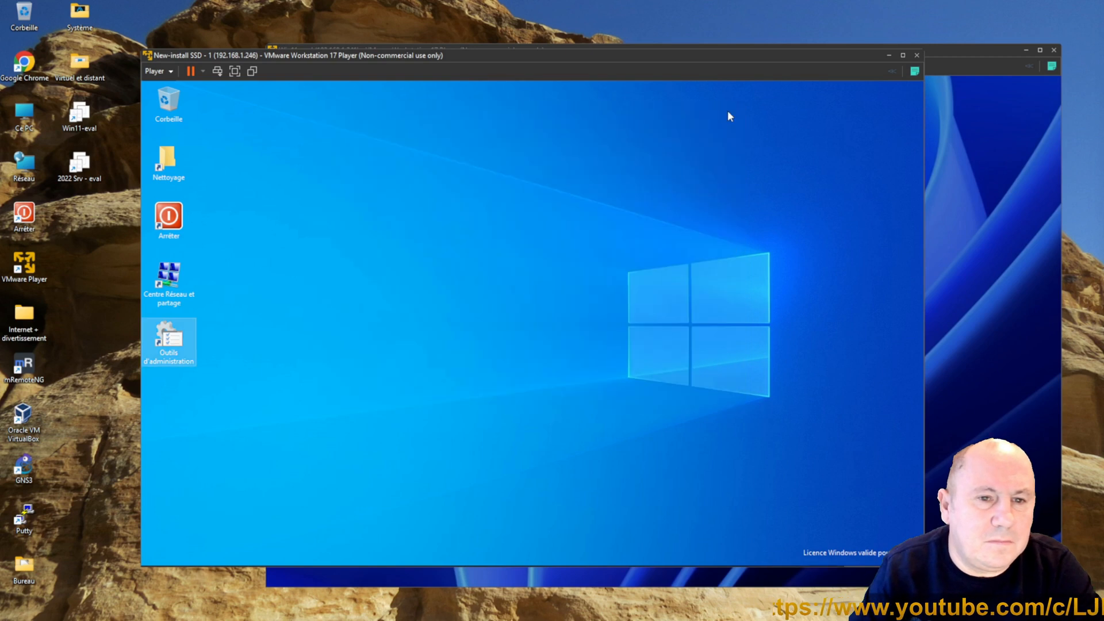
Step: On the client, sign in as another user with ljp-infos.loc\administrateur and the account password
{"action": "left_click", "coordinate": [951, 242]}
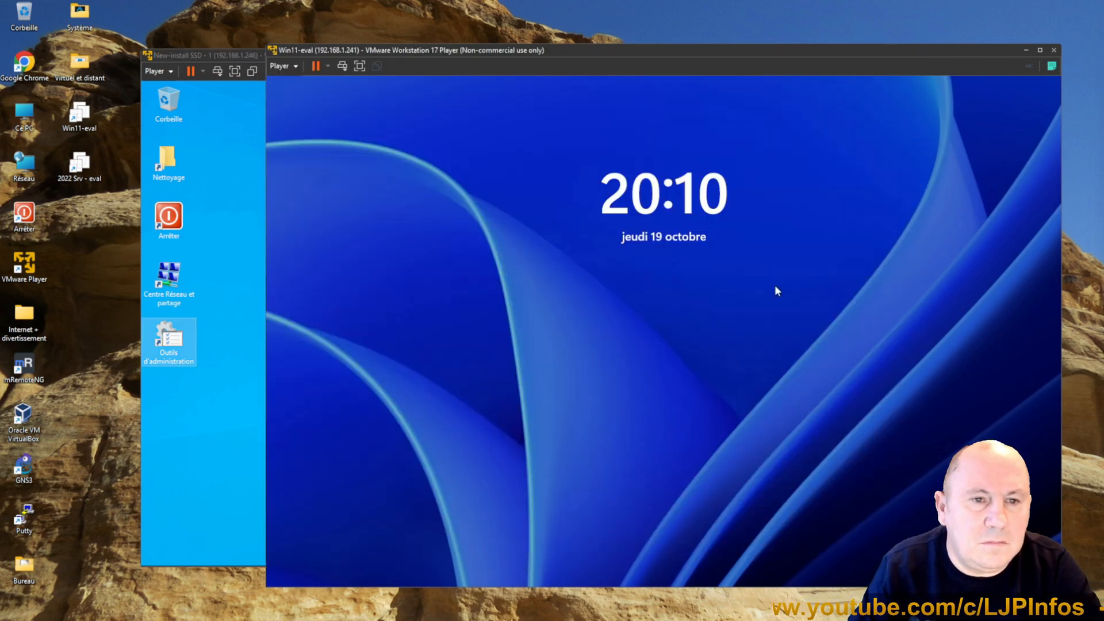
{"action": "left_click", "coordinate": [688, 320]}
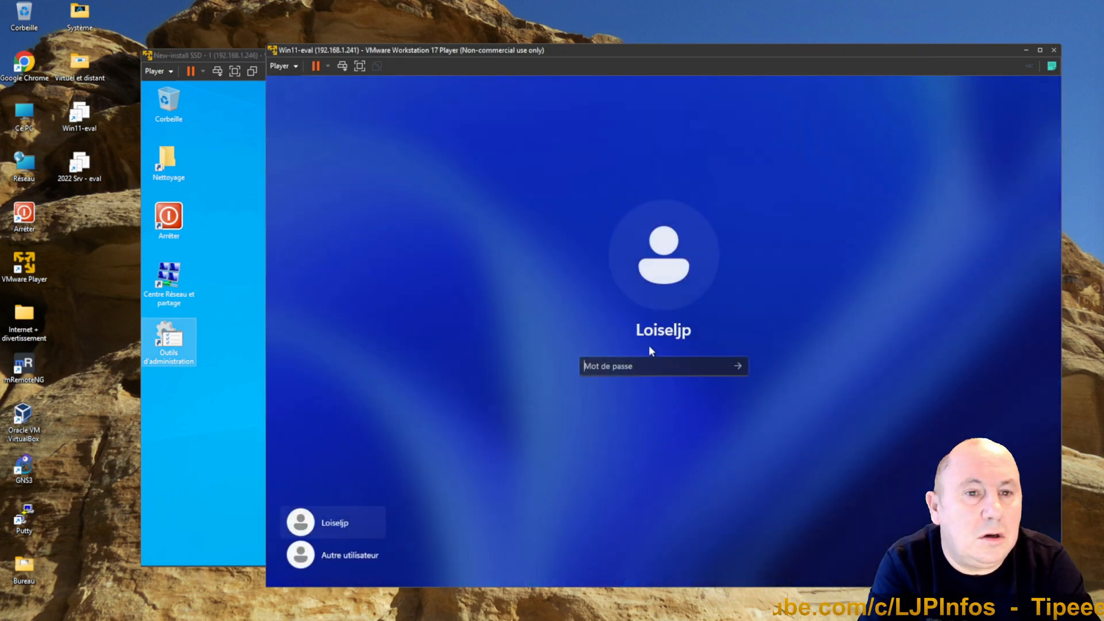
{"action": "left_click", "coordinate": [360, 559]}
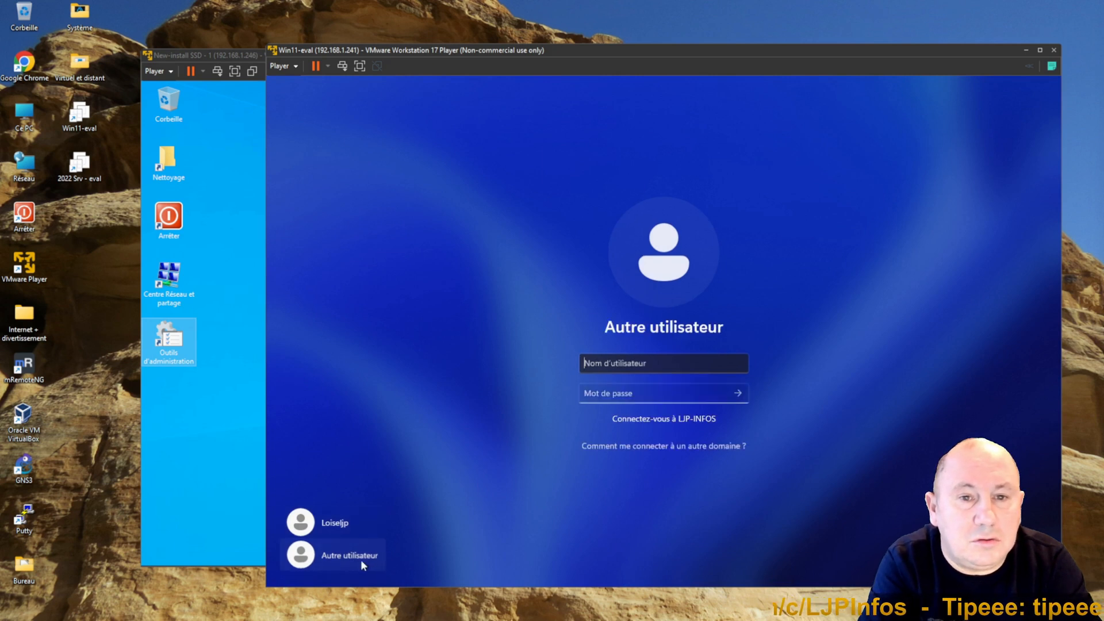
{"action": "type", "text": "l"}
{"action": "key", "text": "BackSpace"}
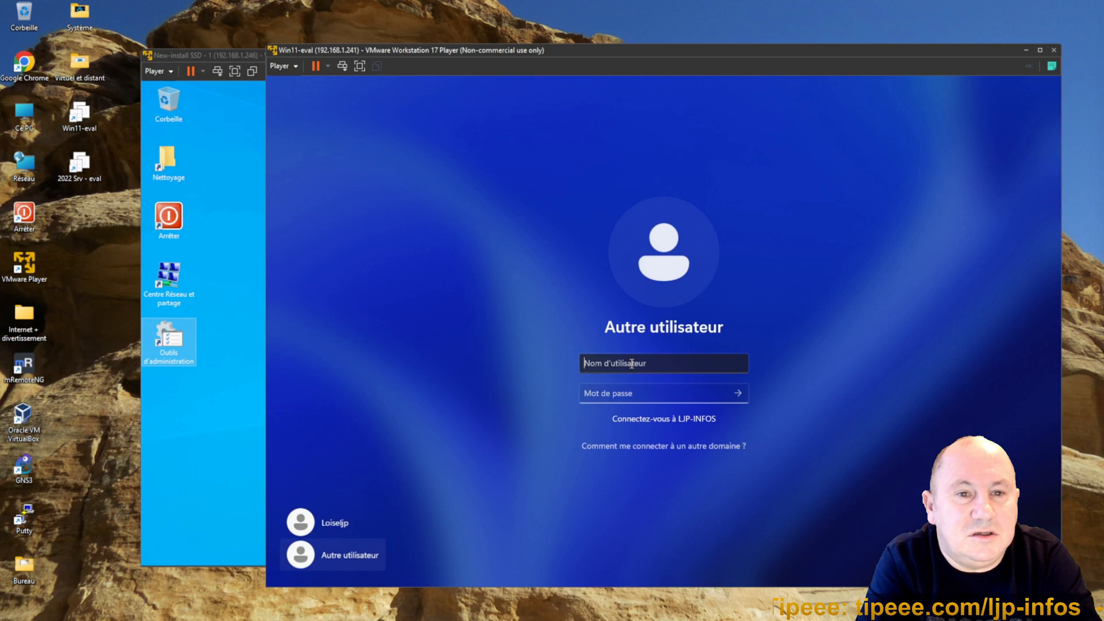
{"action": "type", "text": "loi"}
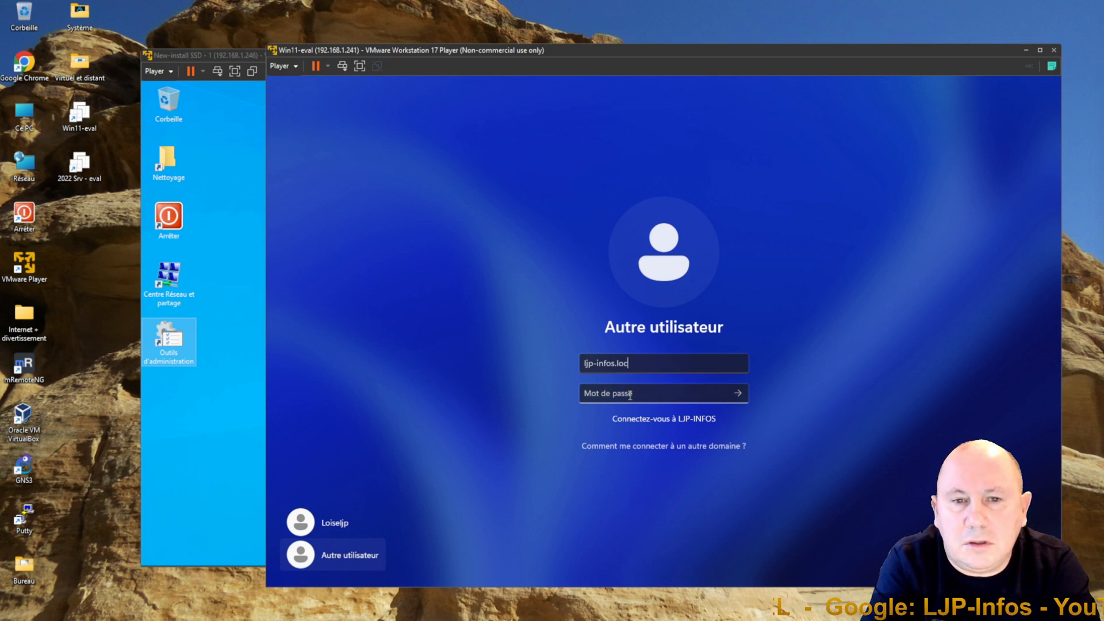
{"action": "type", "text": "\\adm"}
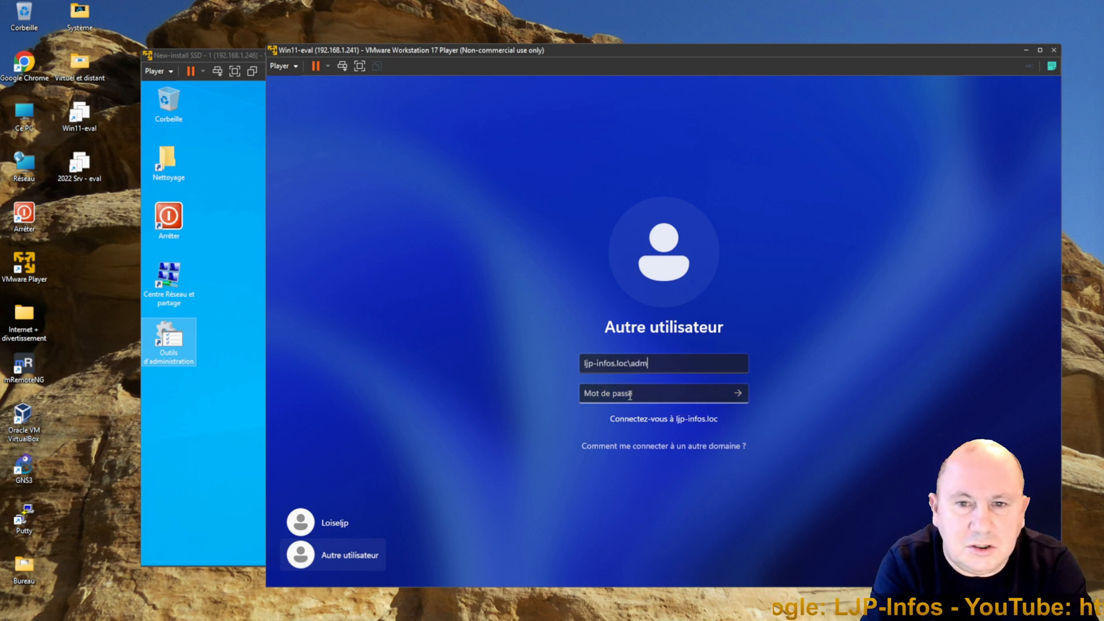
{"action": "type", "text": "inistrateur"}
{"action": "key", "text": "Tab"}
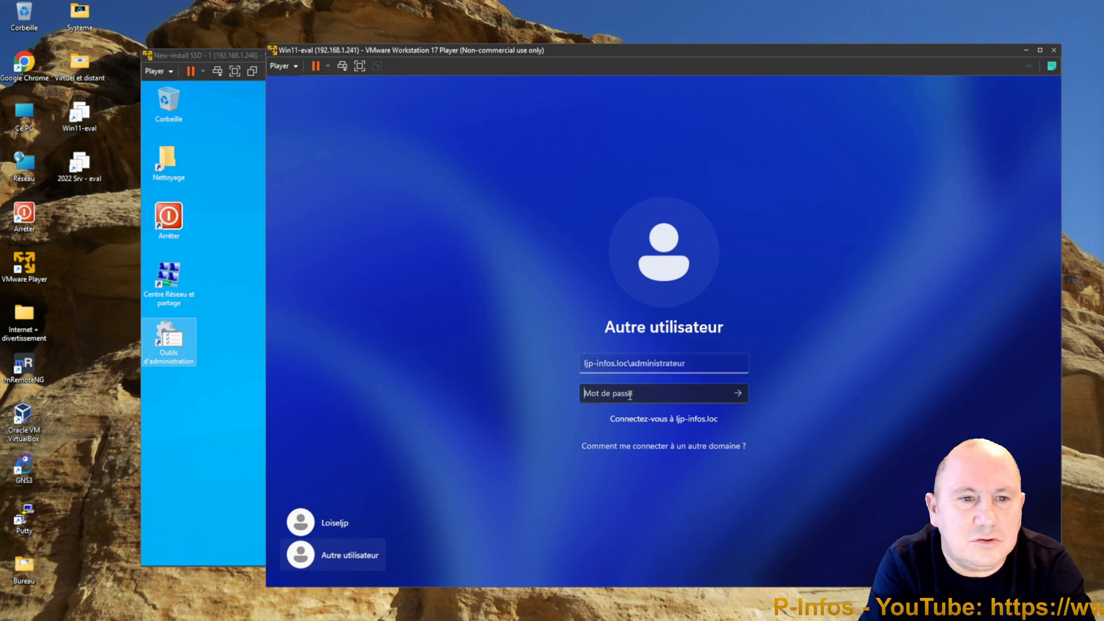
{"action": "type", "text": "••"}
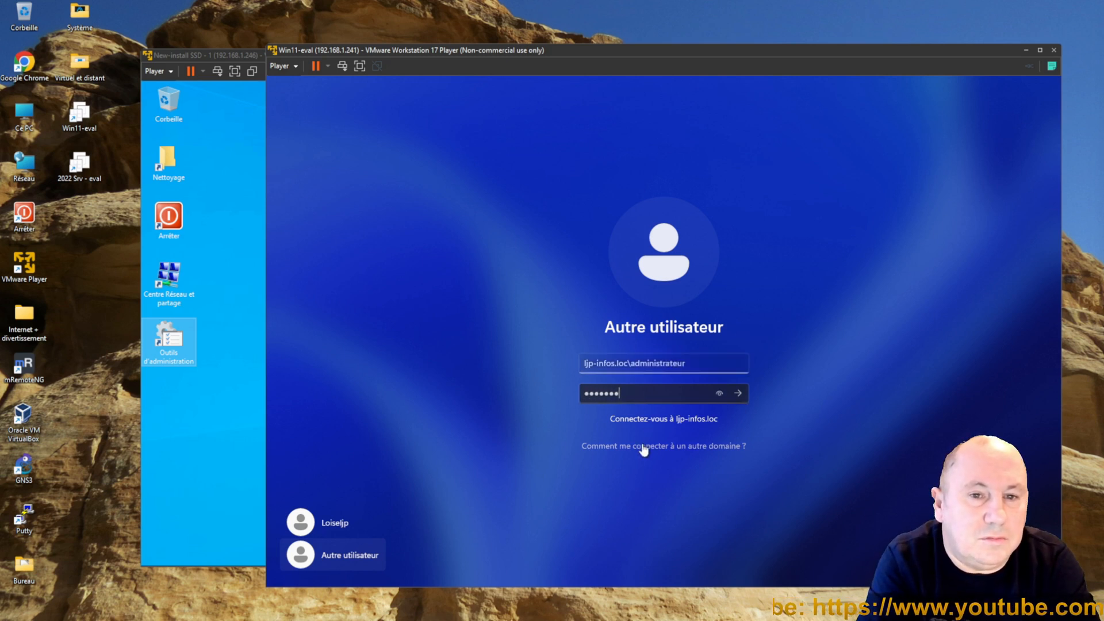
{"action": "key", "text": "Return"}
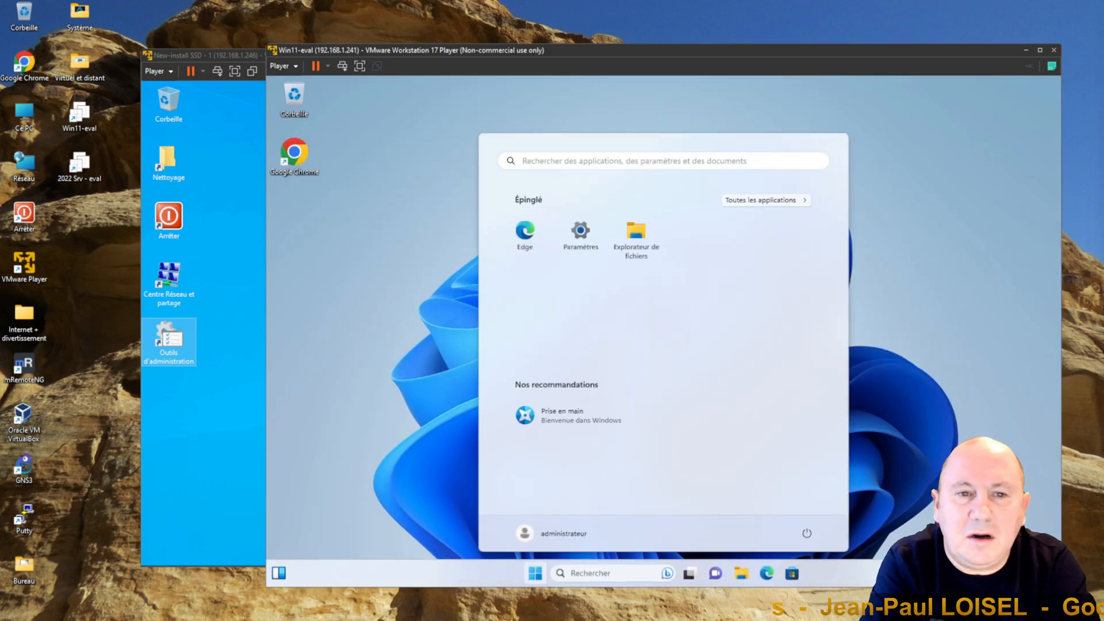
Step: Open Task Manager and the taskbar settings on the client, closing each after looking
{"action": "left_click", "coordinate": [406, 513]}
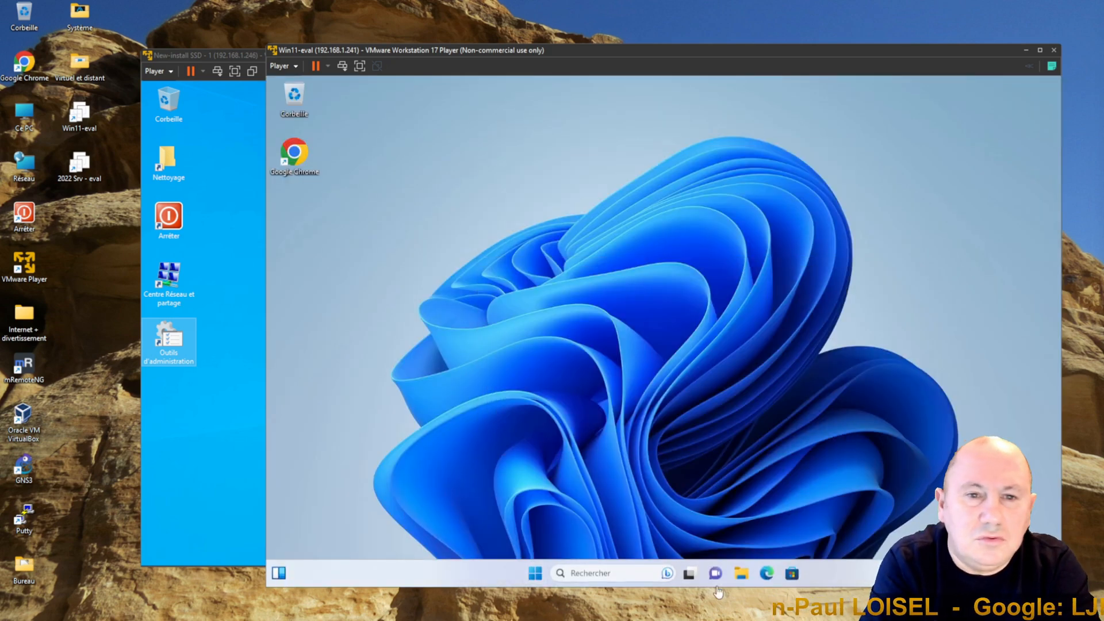
{"action": "right_click", "coordinate": [851, 573]}
{"action": "left_click", "coordinate": [893, 528]}
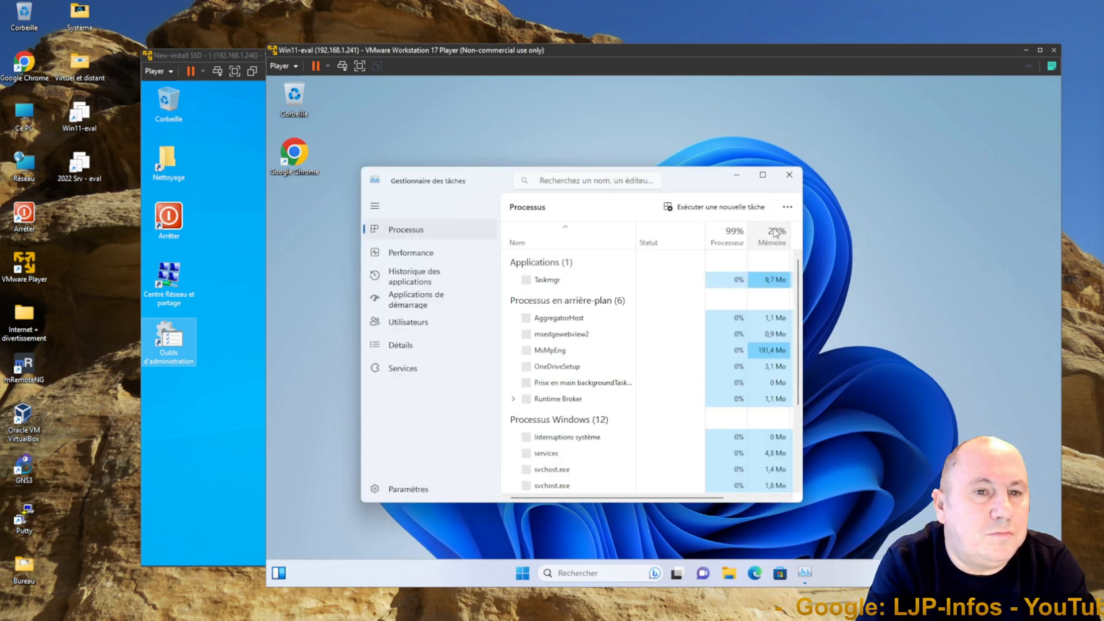
{"action": "left_click", "coordinate": [788, 174]}
{"action": "right_click", "coordinate": [851, 573]}
{"action": "left_click", "coordinate": [893, 546]}
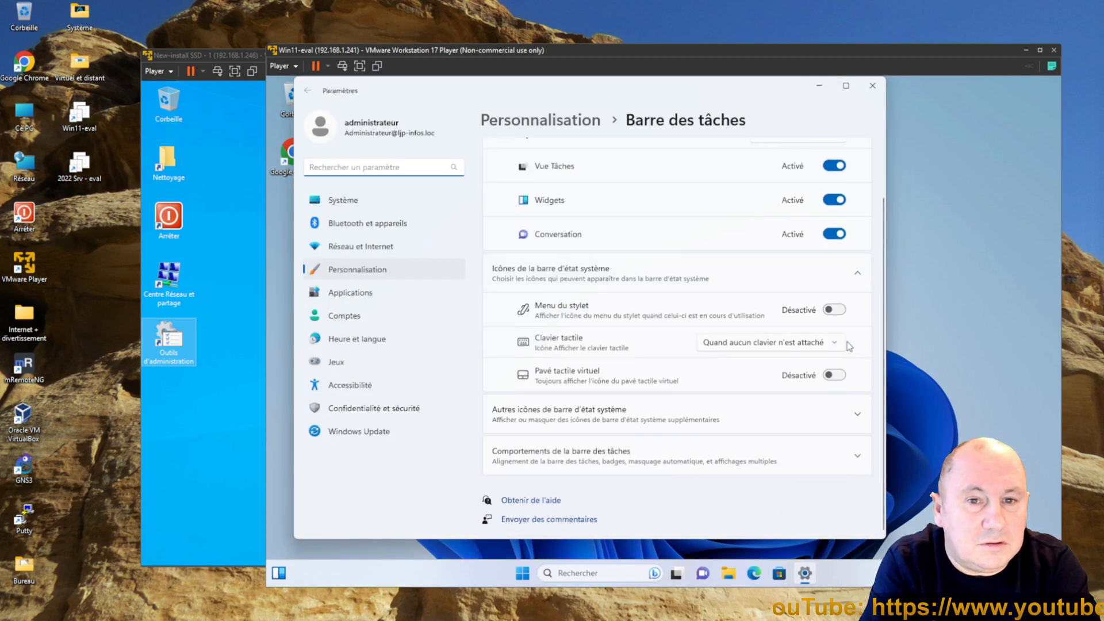
{"action": "left_click", "coordinate": [872, 85]}
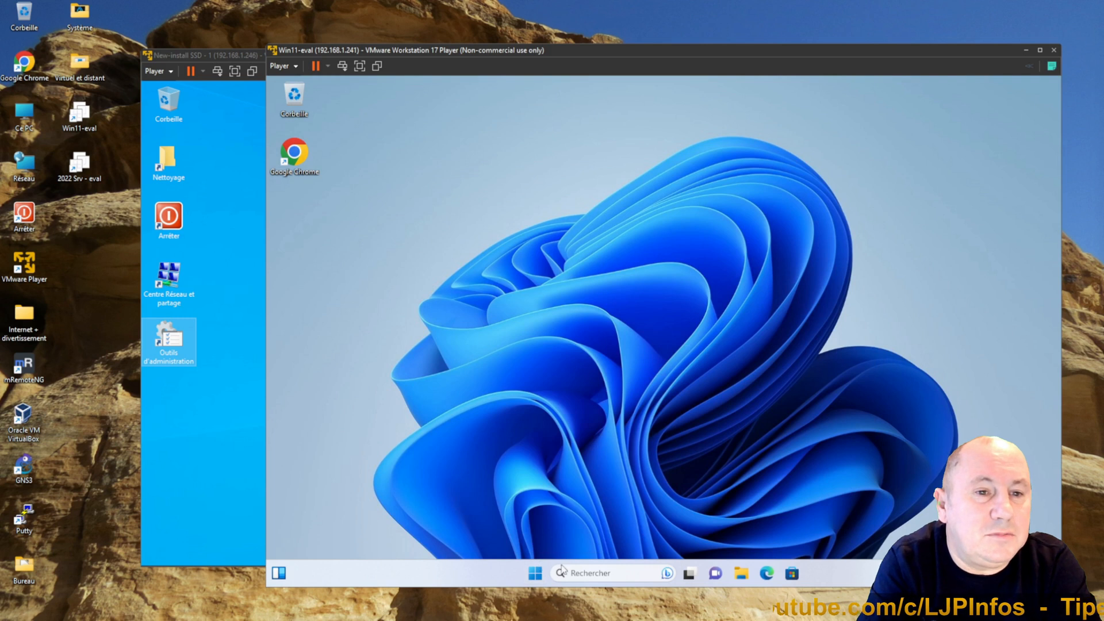
Step: Open the client's System information page to check its full device name in the domain, then close it
{"action": "right_click", "coordinate": [540, 576]}
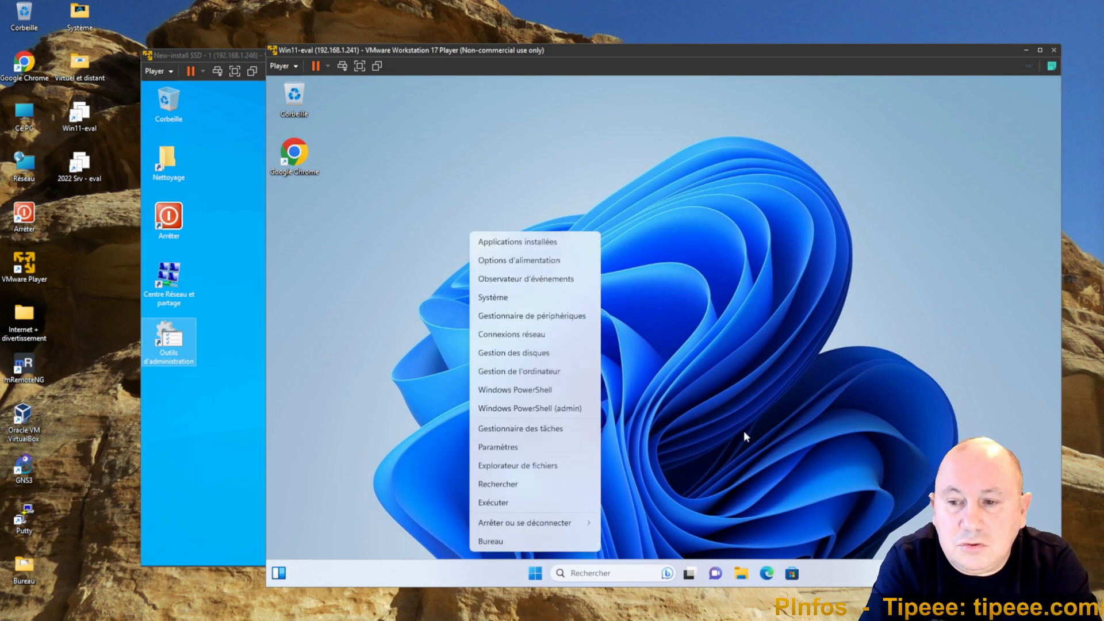
{"action": "left_click", "coordinate": [492, 297]}
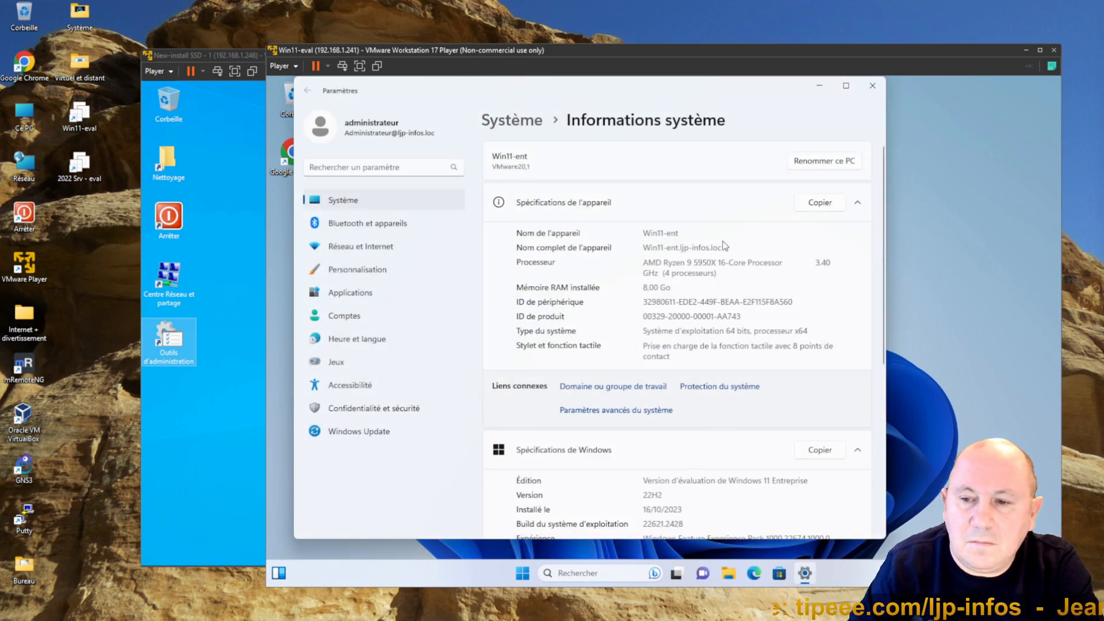
{"action": "left_click", "coordinate": [872, 85]}
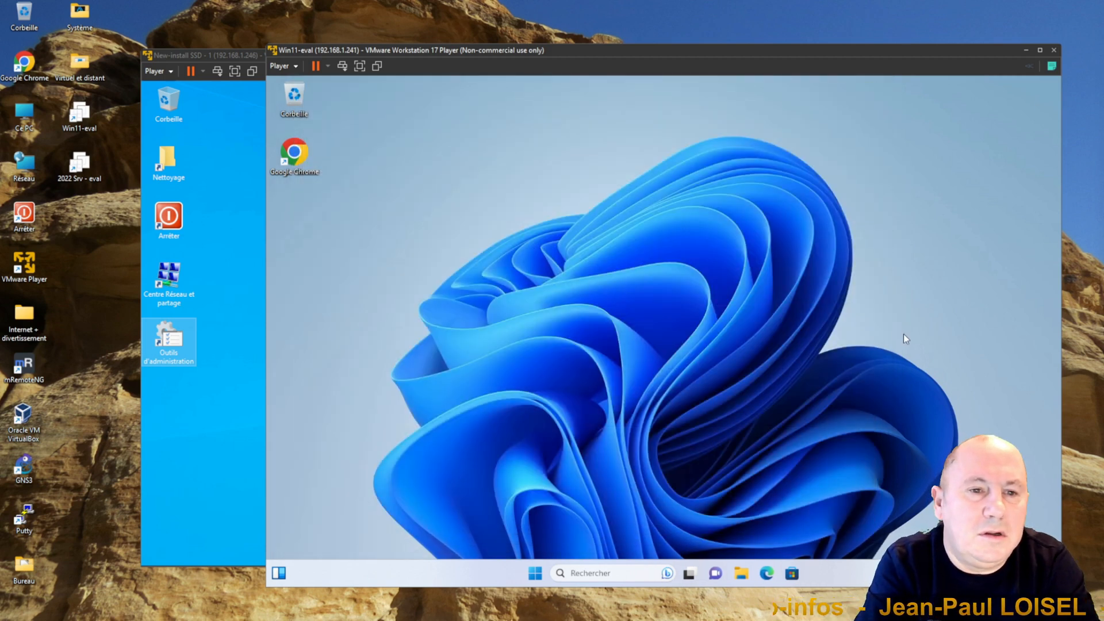
Step: Sign out of the client session by running the logoff command
{"action": "left_click_drag", "start_coordinate": [750, 53], "coordinate": [774, 28]}
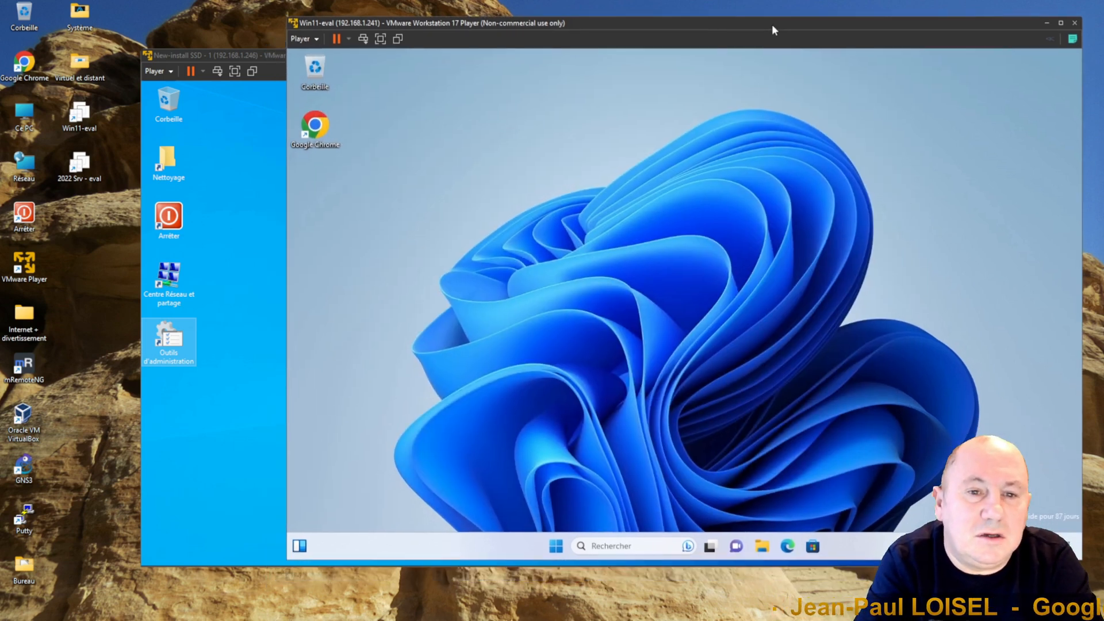
{"action": "right_click", "coordinate": [555, 545]}
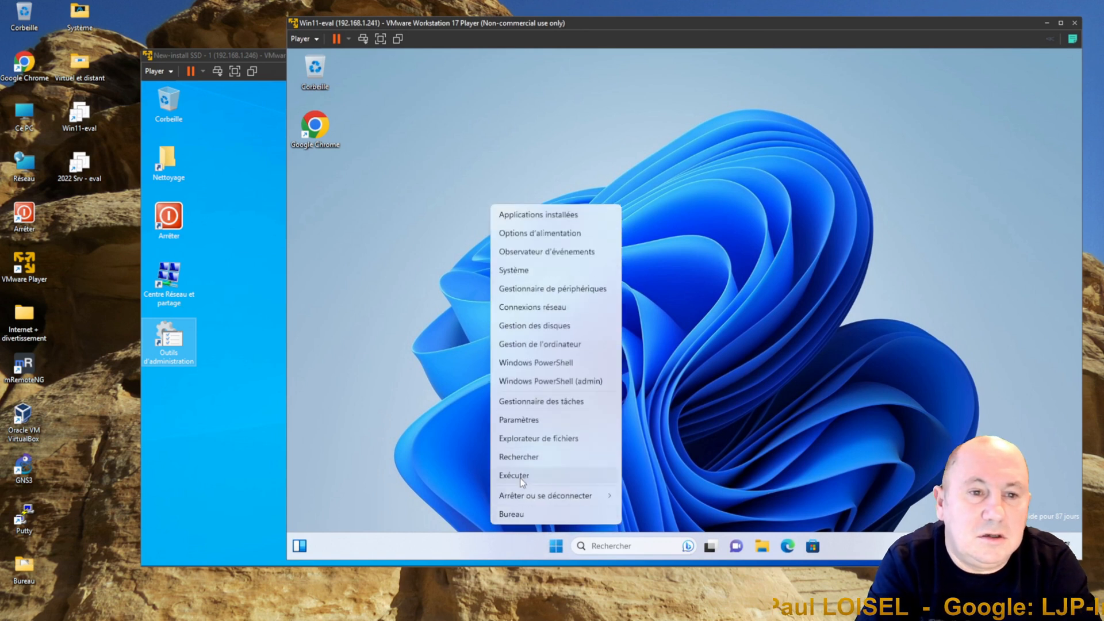
{"action": "mouse_move", "coordinate": [527, 496]}
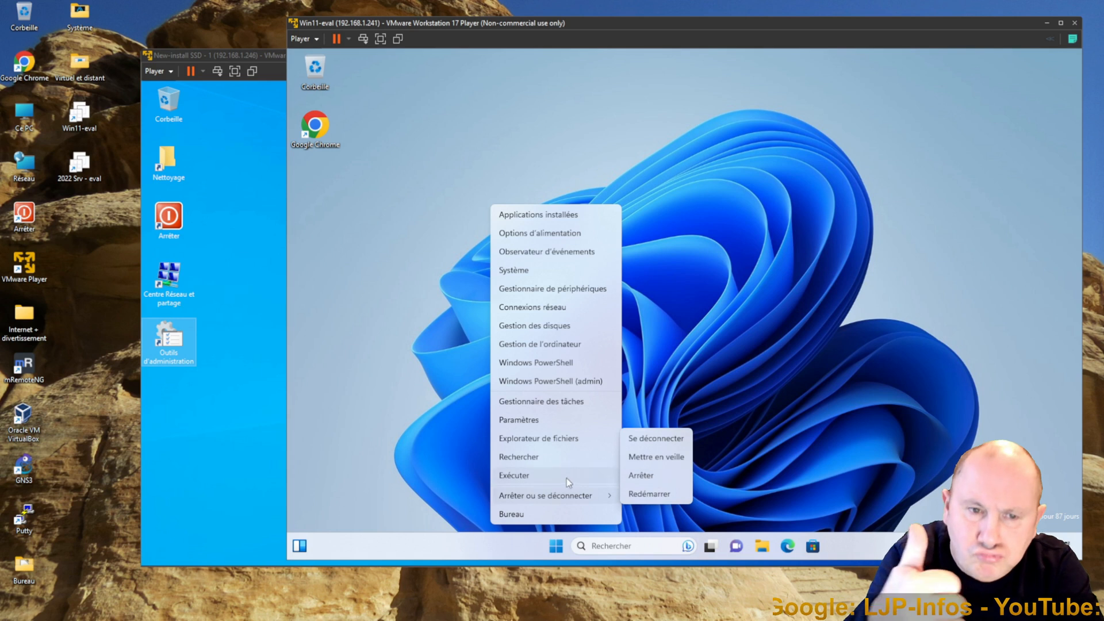
{"action": "left_click", "coordinate": [520, 477]}
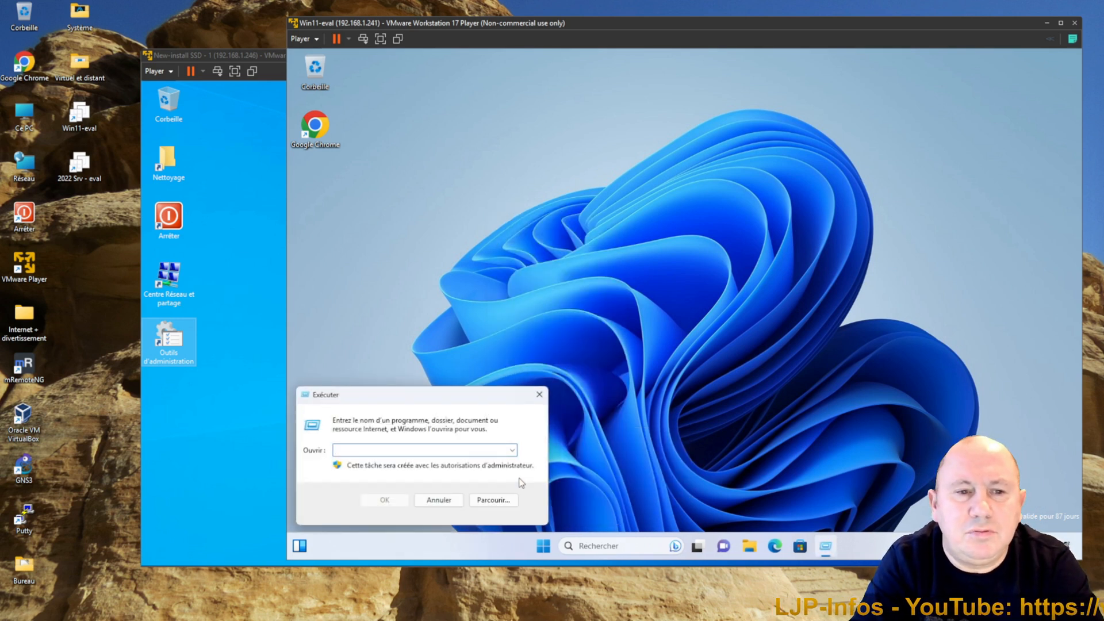
{"action": "type", "text": "logoff"}
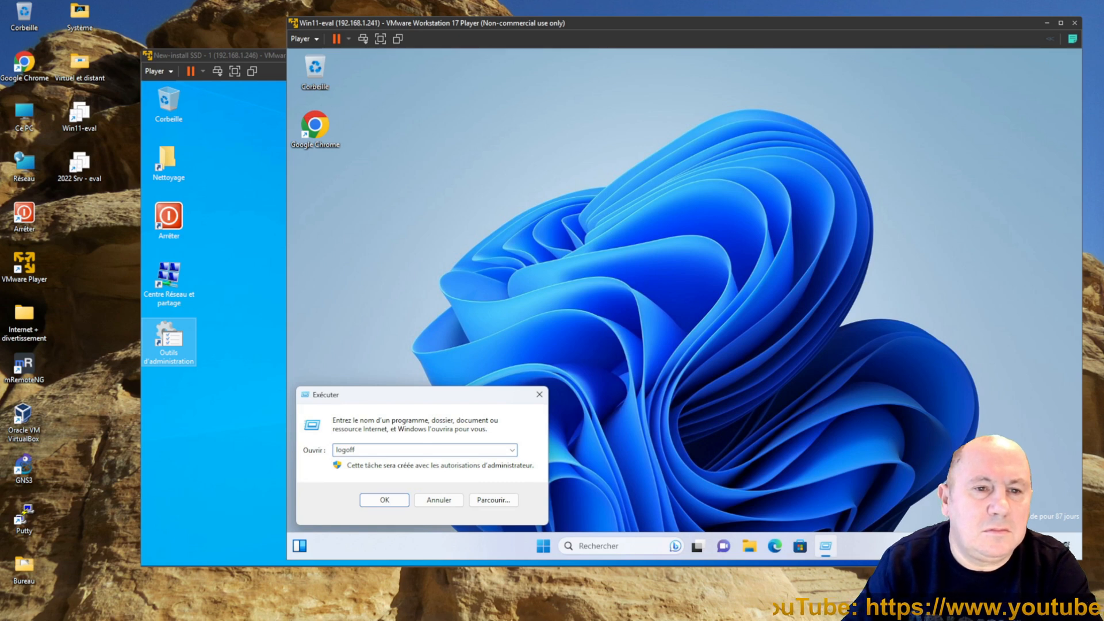
{"action": "key", "text": "Return"}
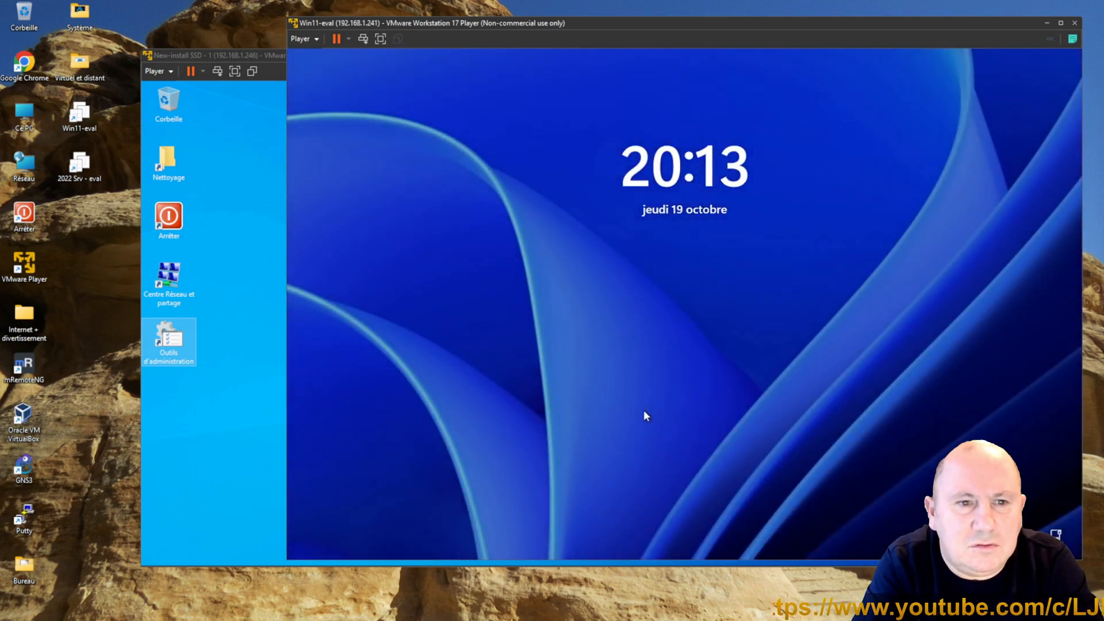
Step: Sign back in to the client as LJP-INFOS\administrateur by entering the account password
{"action": "left_click", "coordinate": [644, 409]}
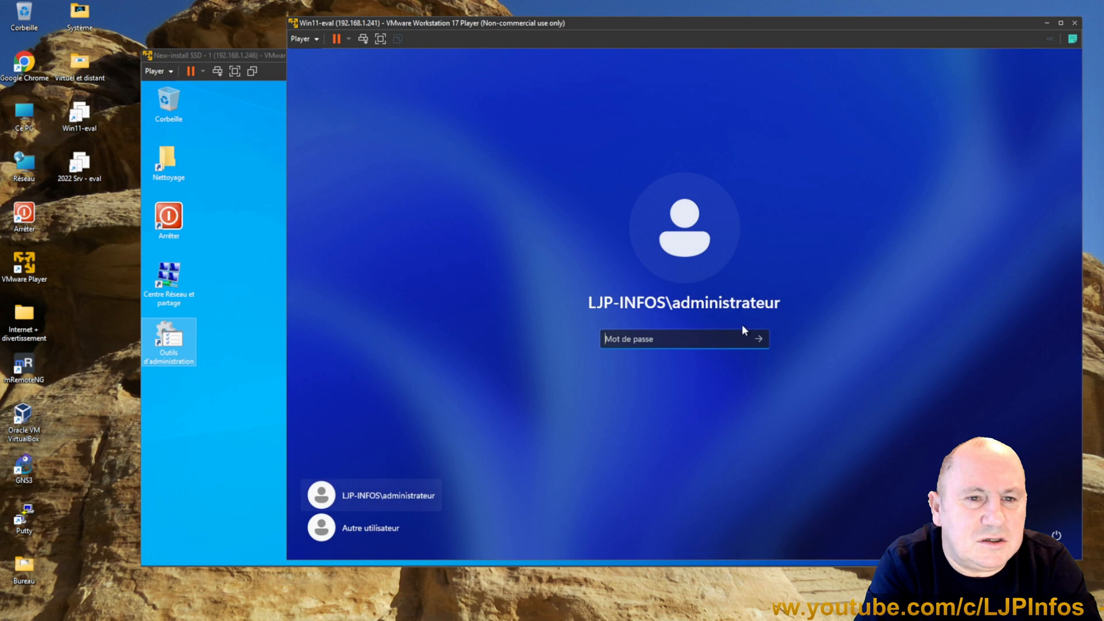
{"action": "type", "text": "••••••"}
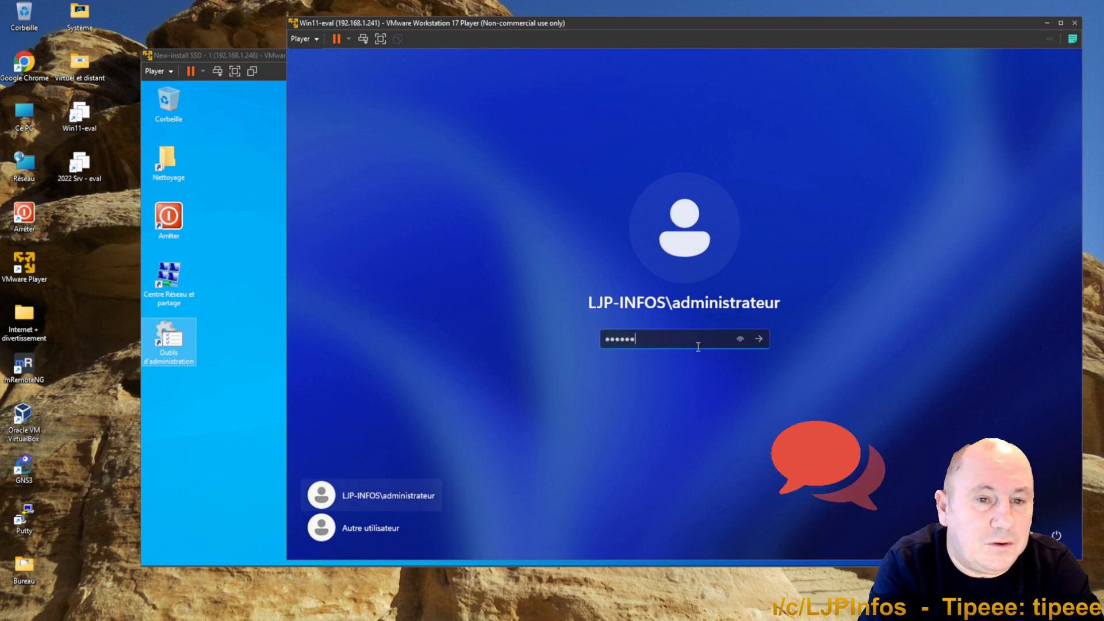
{"action": "type", "text": "•••"}
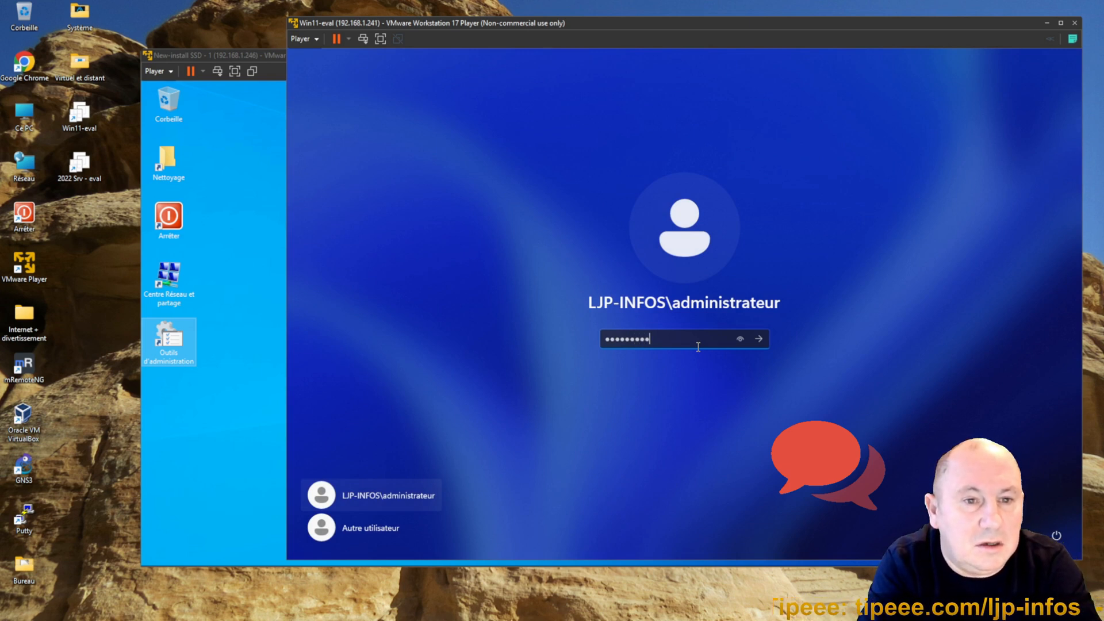
{"action": "left_click", "coordinate": [1056, 535]}
{"action": "left_click", "coordinate": [1033, 486]}
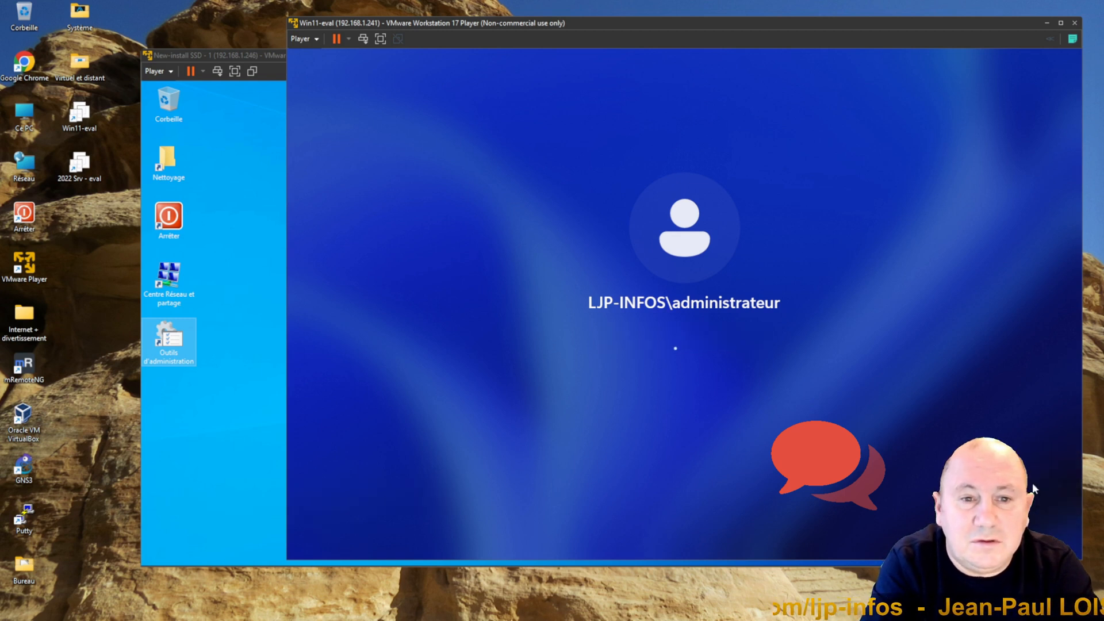
Step: Switch to the server VM and shut it down with its Arrêter desktop shortcut
{"action": "left_click", "coordinate": [196, 477]}
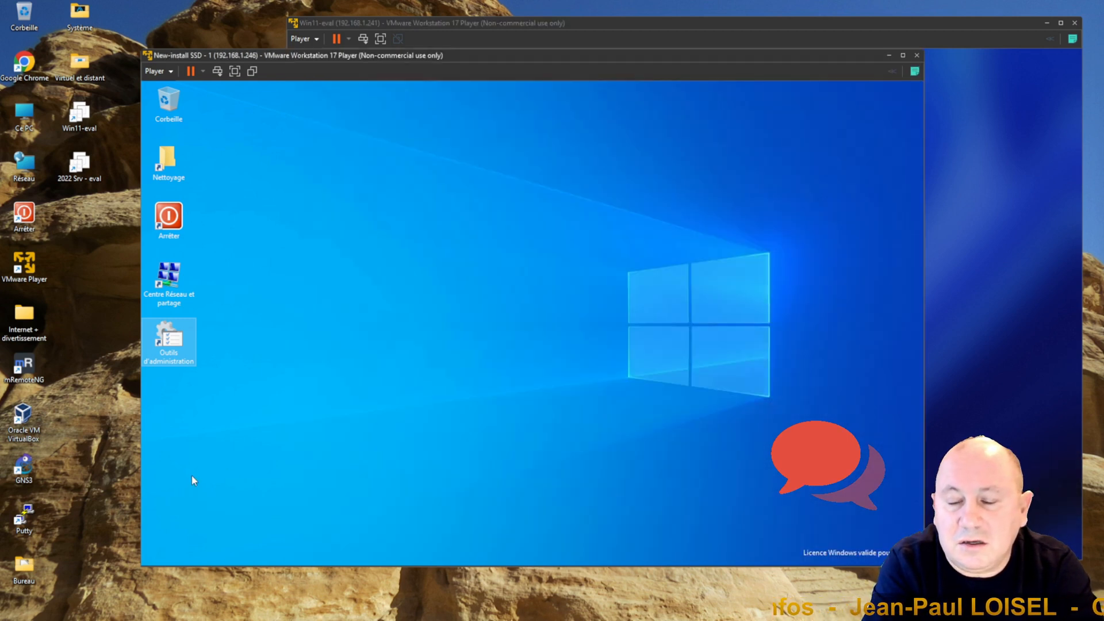
{"action": "left_click", "coordinate": [170, 218]}
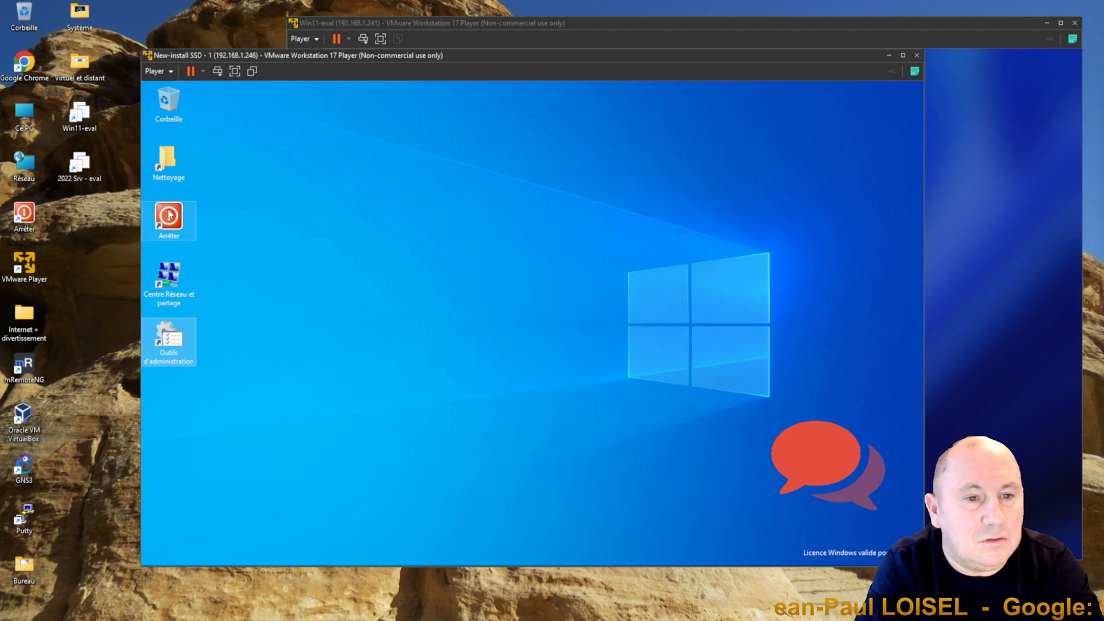
{"action": "double_click", "coordinate": [170, 217]}
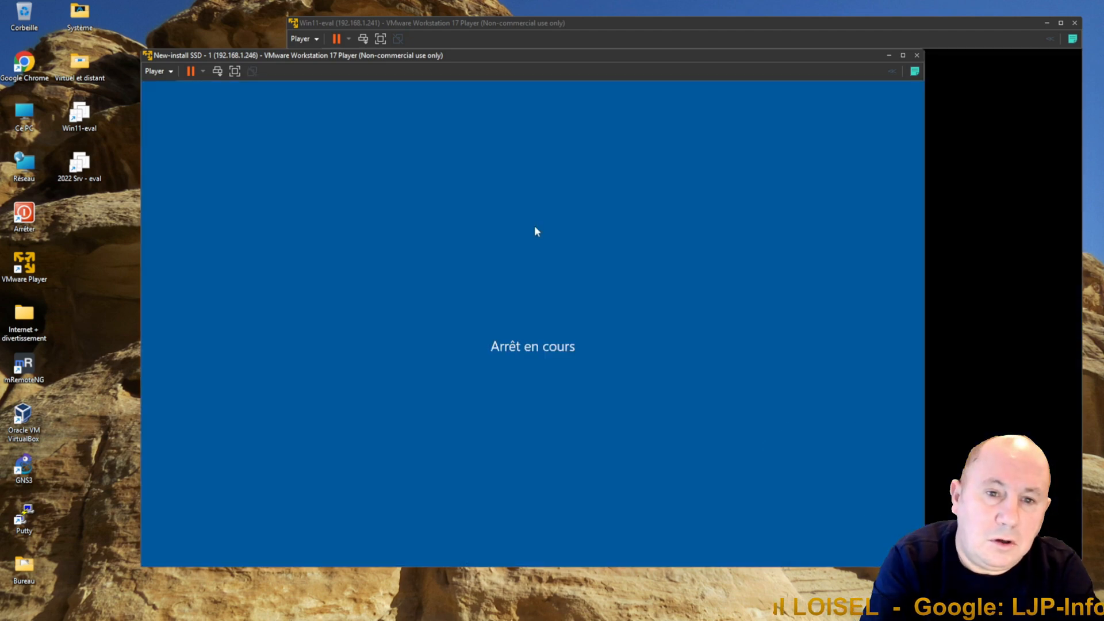